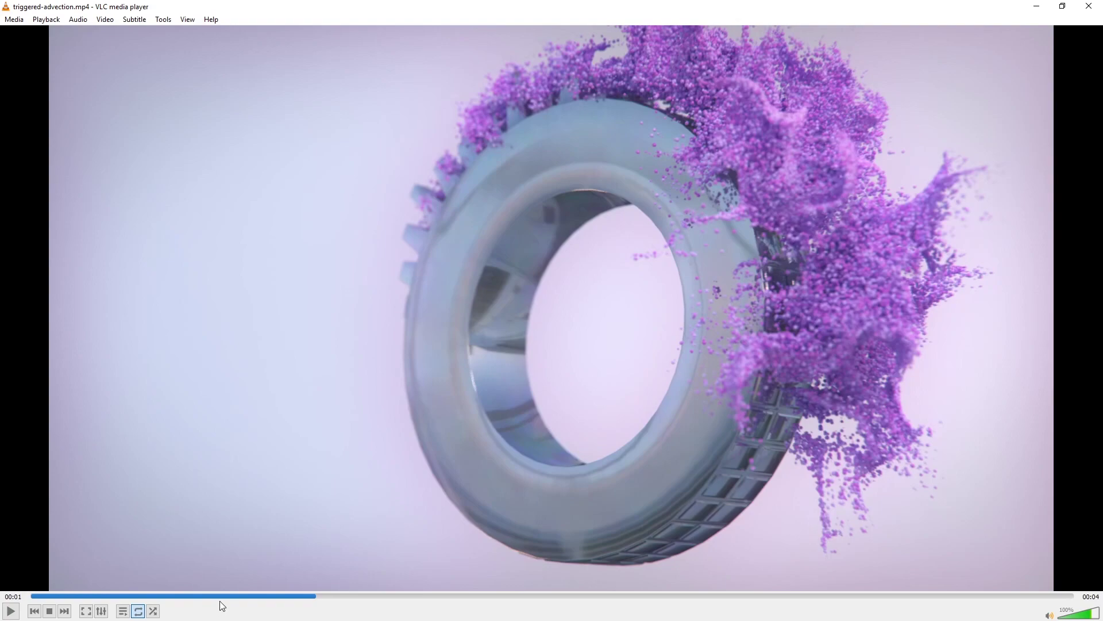
Replay the tyre particle reference clip in VLC from 00:00 and pause it partway through
{"action": "left_click_drag", "start_coordinate": [130, 596], "coordinate": [49, 595]}
{"action": "left_click", "coordinate": [14, 612]}
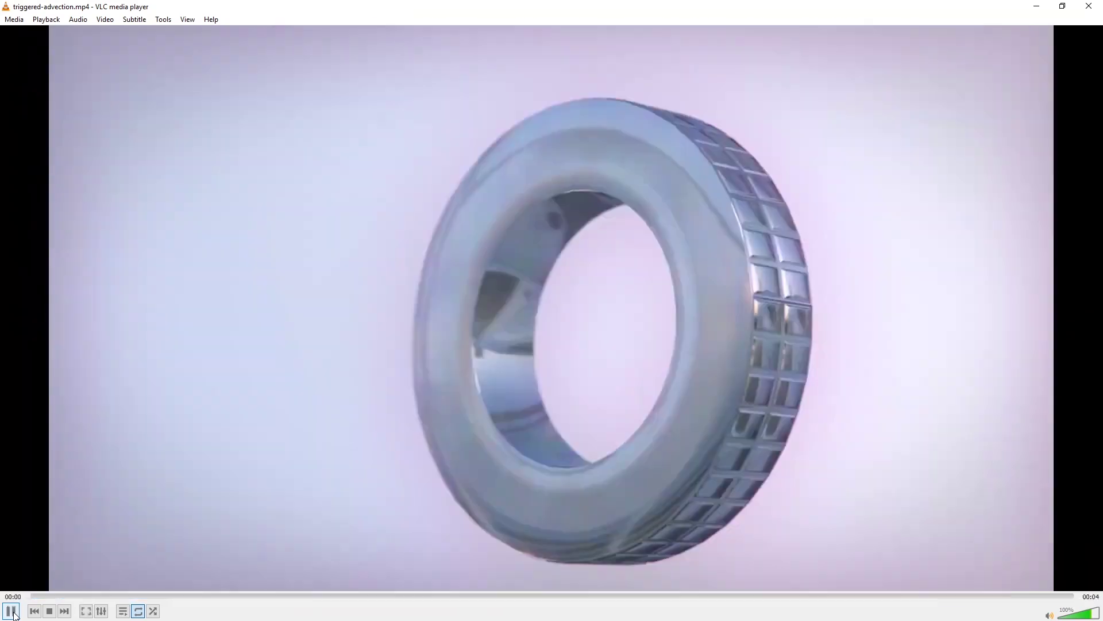
{"action": "left_click", "coordinate": [13, 612]}
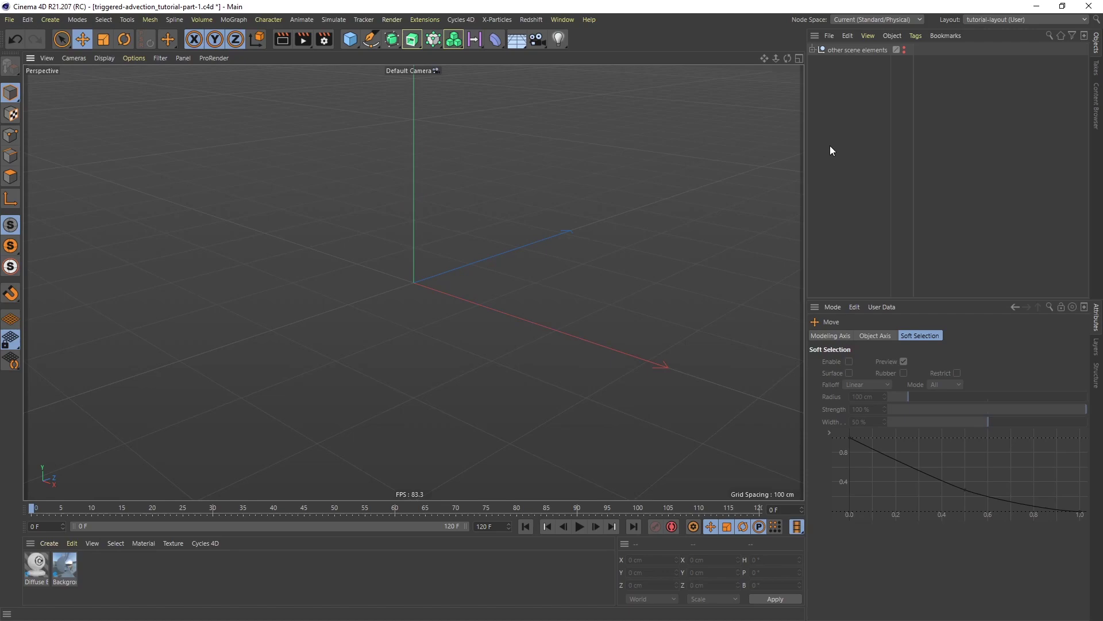
Add a Tube primitive with a 60 cm inner radius and 42 rotation segments
{"action": "left_click", "coordinate": [351, 39]}
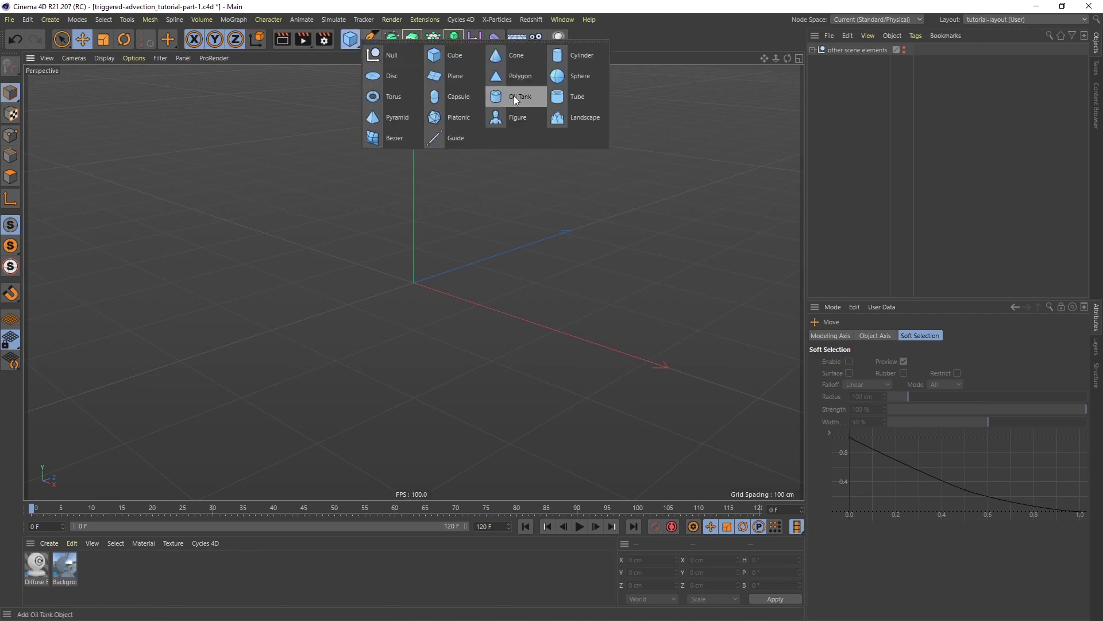
{"action": "left_click", "coordinate": [566, 99]}
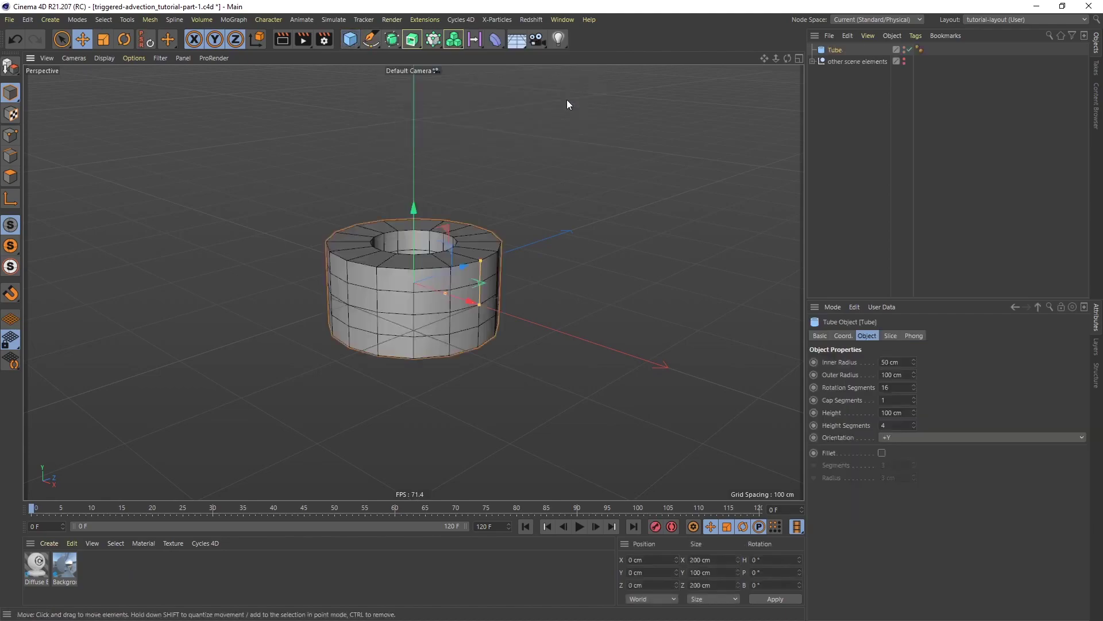
{"action": "left_click_drag", "start_coordinate": [466, 239], "coordinate": [503, 315], "text": "alt"}
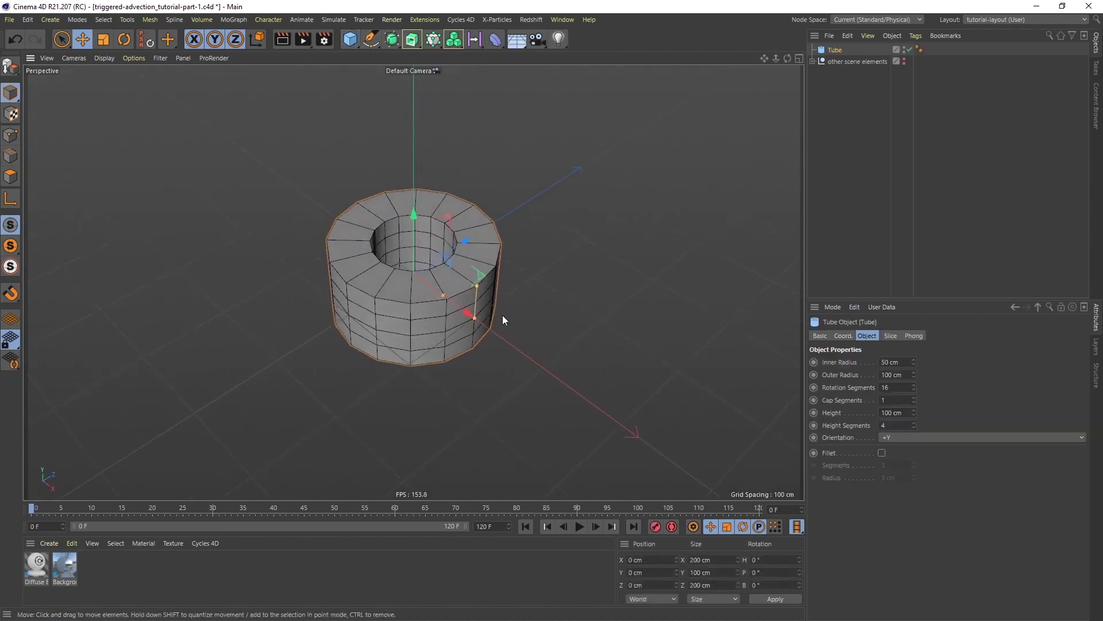
{"action": "double_click", "coordinate": [906, 366]}
{"action": "type", "text": "60"}
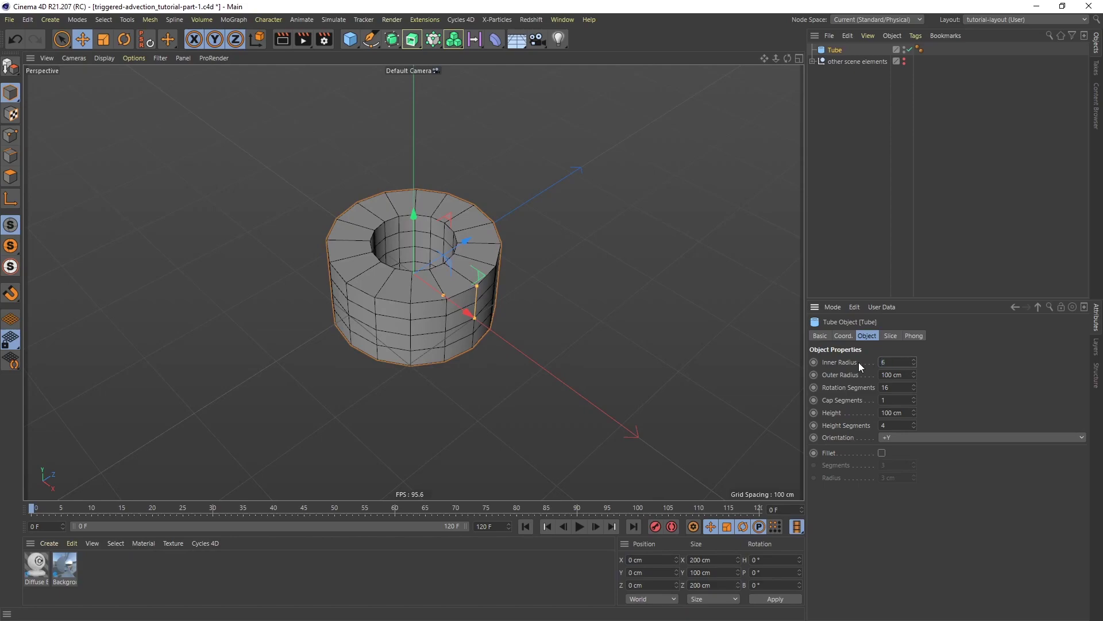
{"action": "key", "text": "Return"}
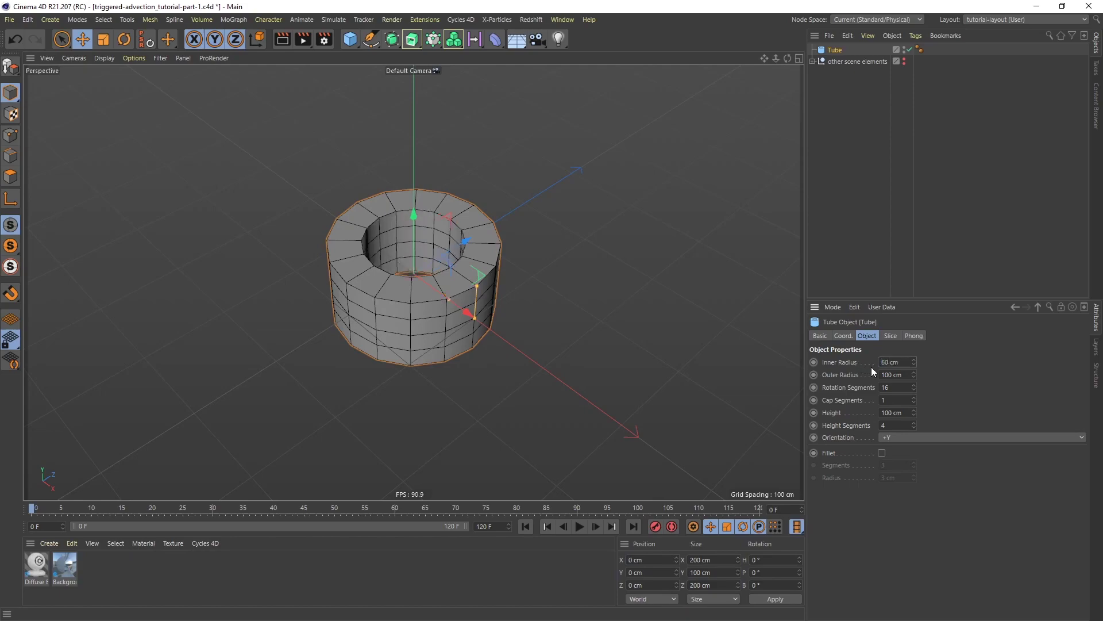
{"action": "double_click", "coordinate": [906, 389]}
{"action": "type", "text": "42"}
{"action": "key", "text": "Return"}
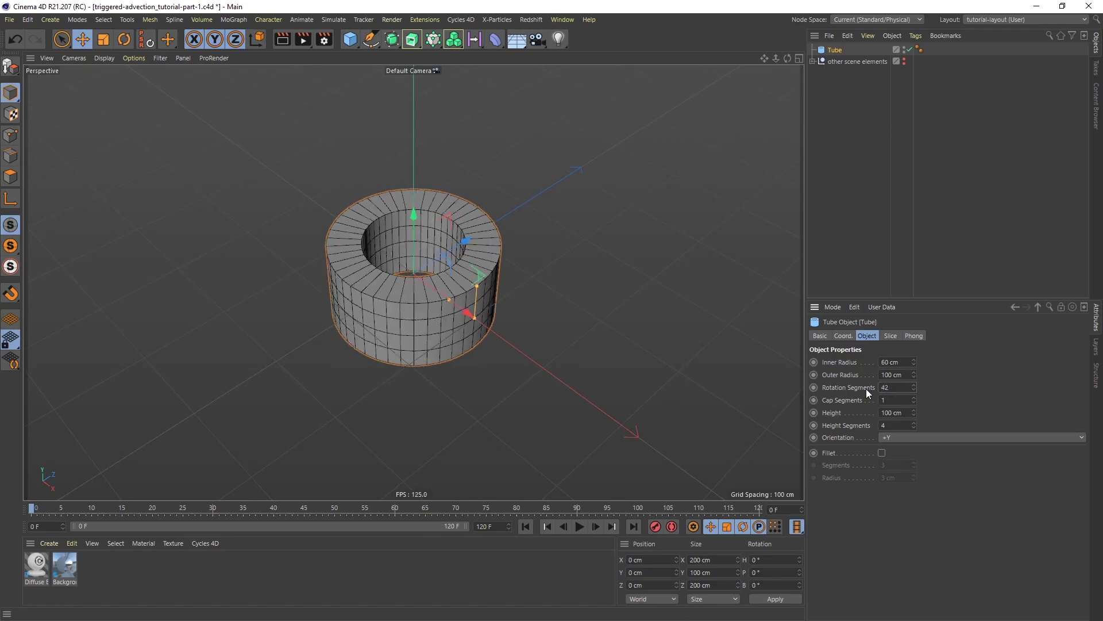
Give the tube 3 cap segments, 32 cm height, 2 height segments and +Z orientation
{"action": "left_click", "coordinate": [913, 398]}
{"action": "left_click", "coordinate": [913, 398]}
{"action": "left_click", "coordinate": [894, 413]}
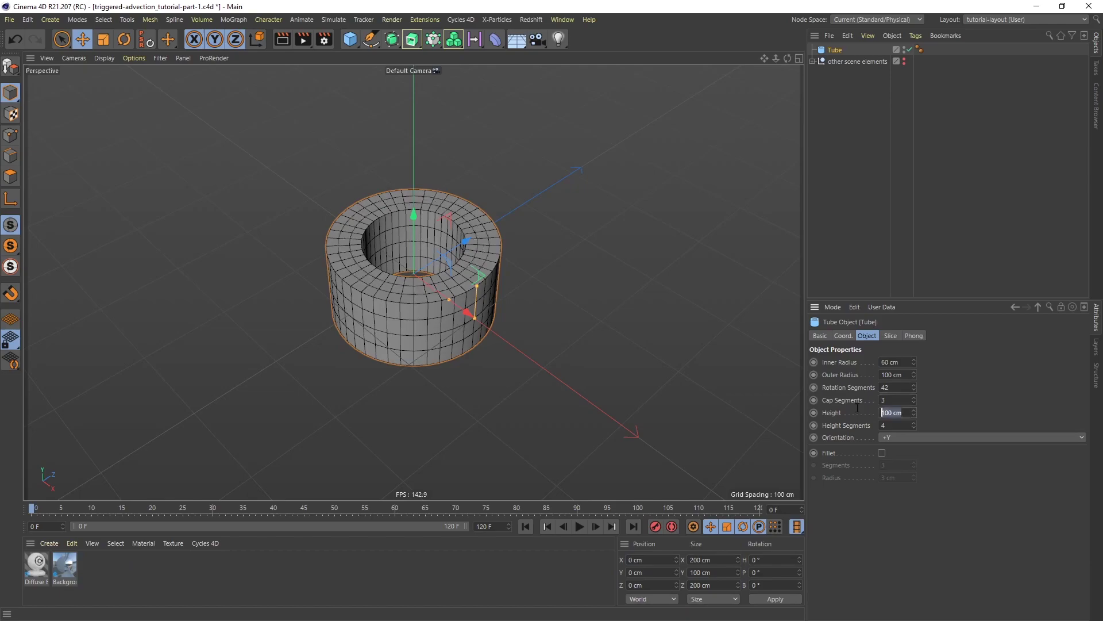
{"action": "type", "text": "32"}
{"action": "key", "text": "Return"}
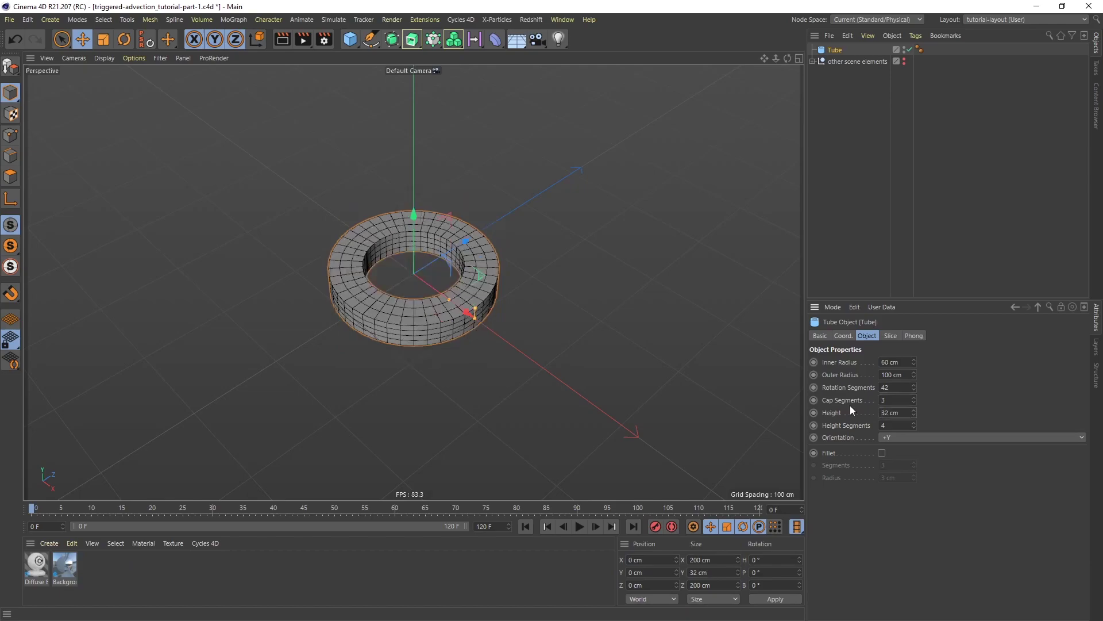
{"action": "left_click", "coordinate": [900, 425]}
{"action": "key", "text": "Return"}
{"action": "left_click", "coordinate": [935, 437]}
{"action": "left_click", "coordinate": [896, 501]}
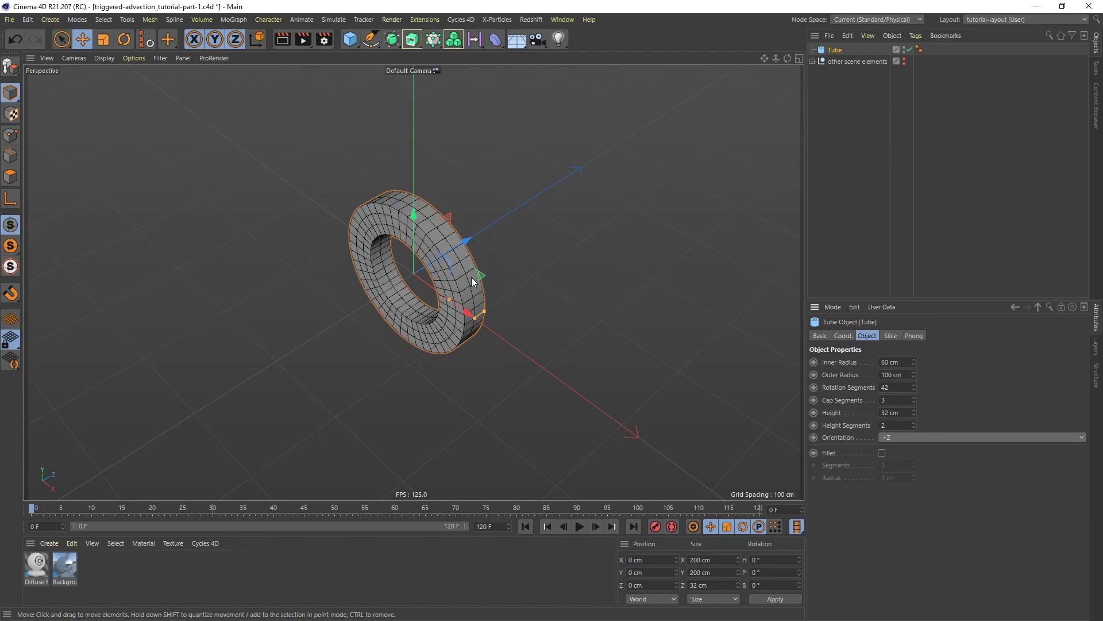
Make the tube an editable polygon object and view it from the front
{"action": "left_click", "coordinate": [10, 67]}
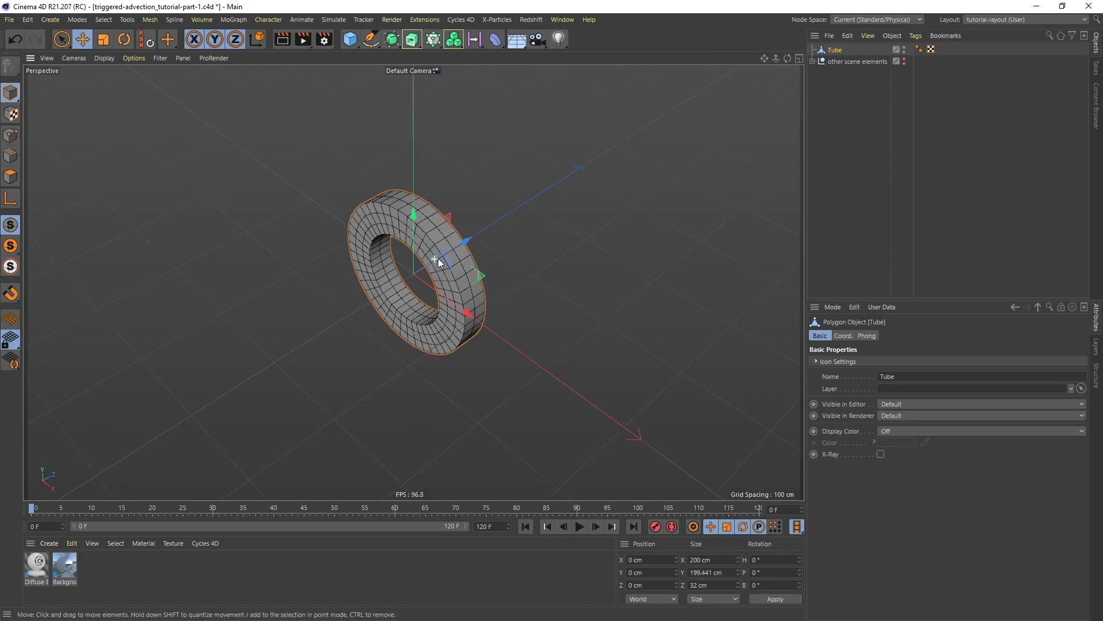
{"action": "scroll", "coordinate": [440, 254], "scroll_direction": "up", "scroll_amount": 5}
{"action": "left_click_drag", "start_coordinate": [488, 329], "coordinate": [470, 306], "text": "alt"}
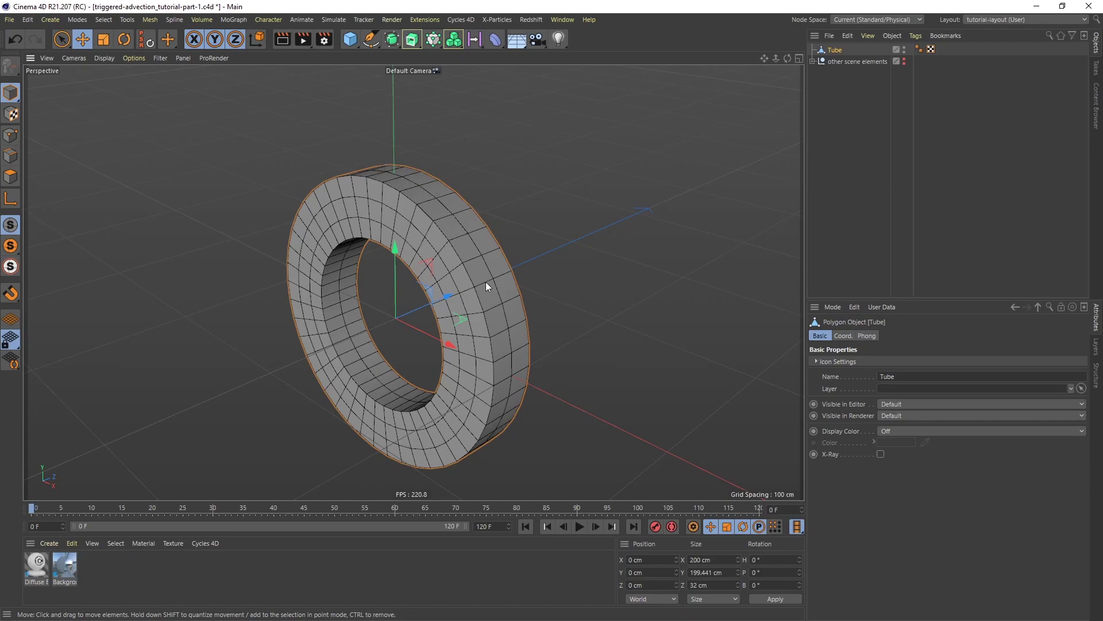
In Polygons mode, loop-select two adjacent polygon loops on the tube's outer rim
{"action": "left_click", "coordinate": [16, 178]}
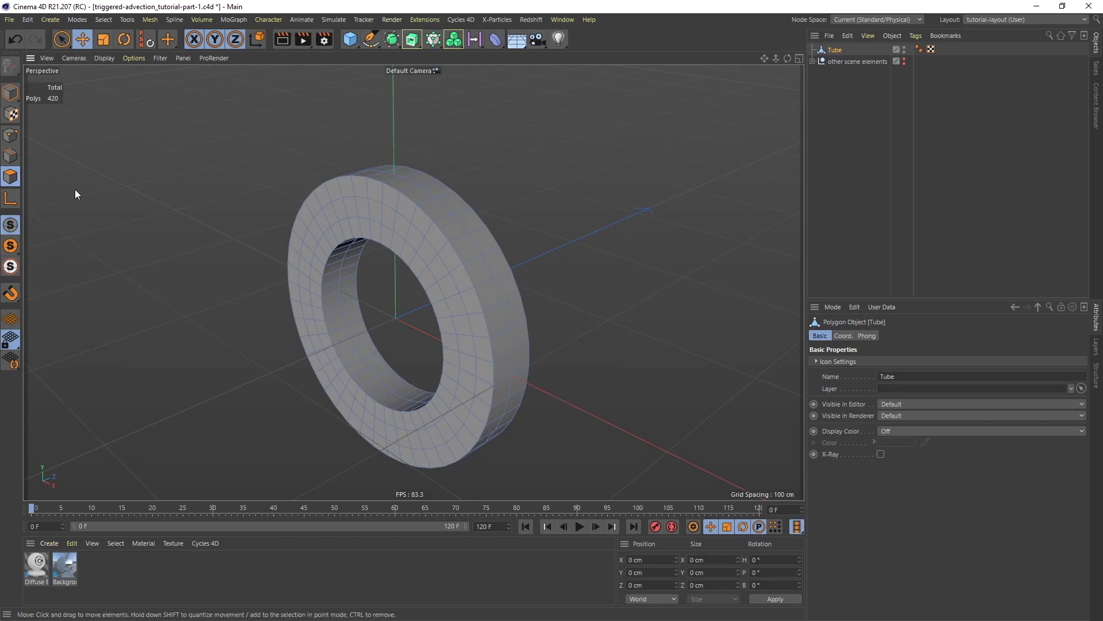
{"action": "key", "text": "u"}
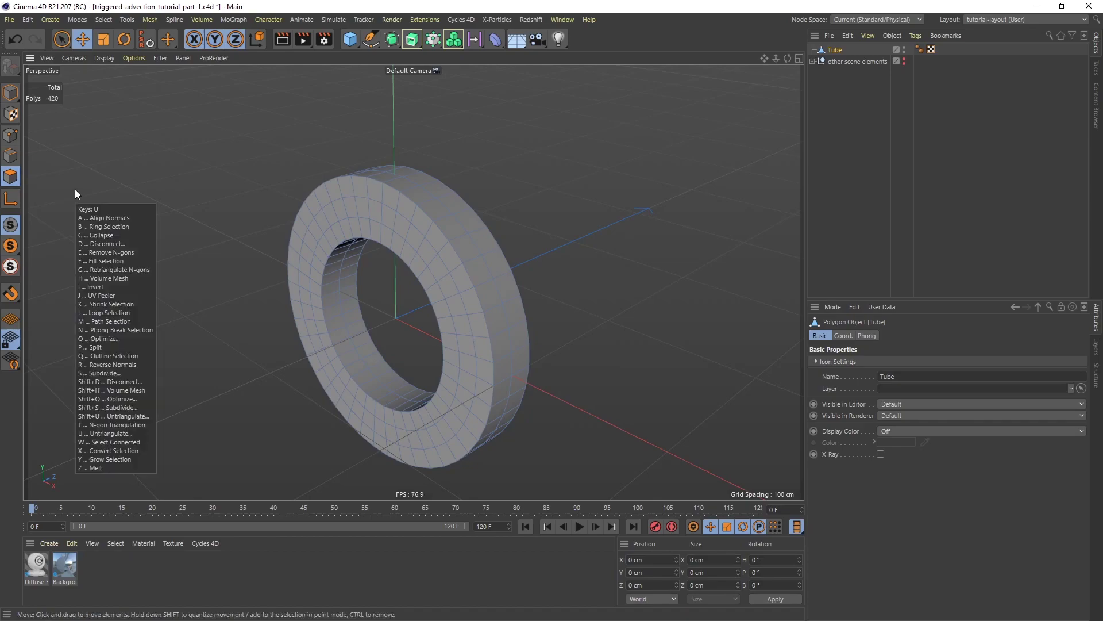
{"action": "key", "text": "l"}
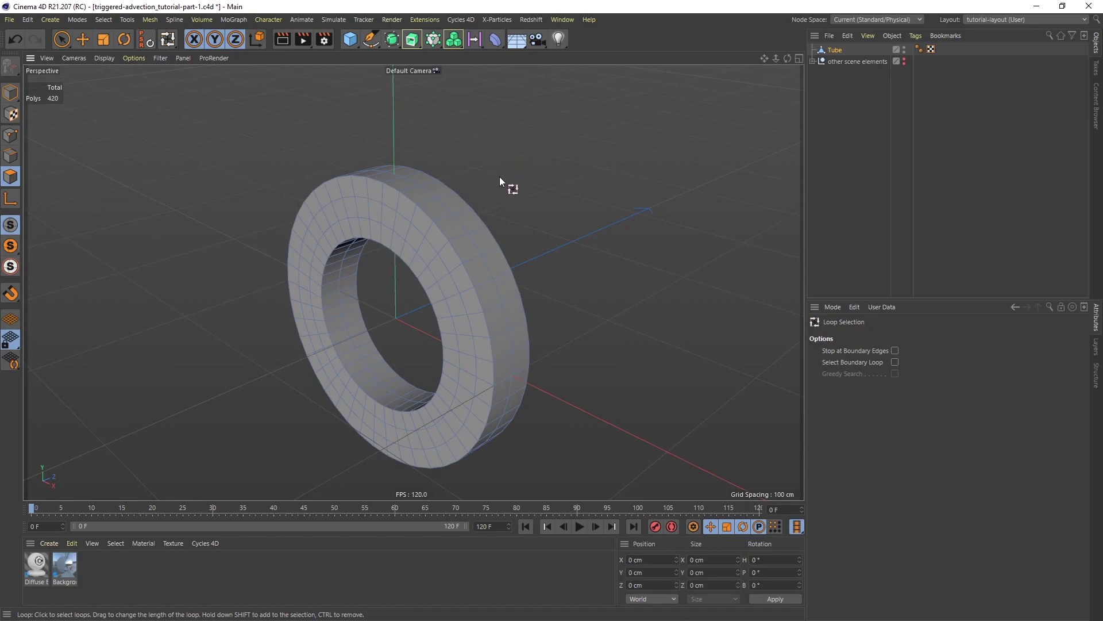
{"action": "left_click", "coordinate": [448, 217]}
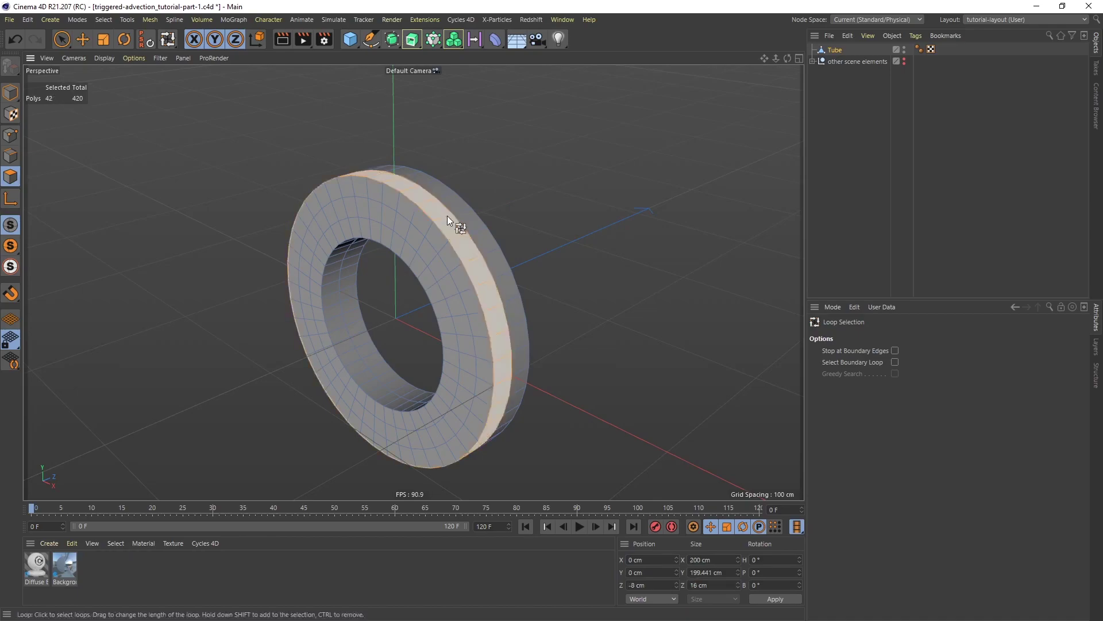
{"action": "left_click", "coordinate": [465, 212], "text": "shift"}
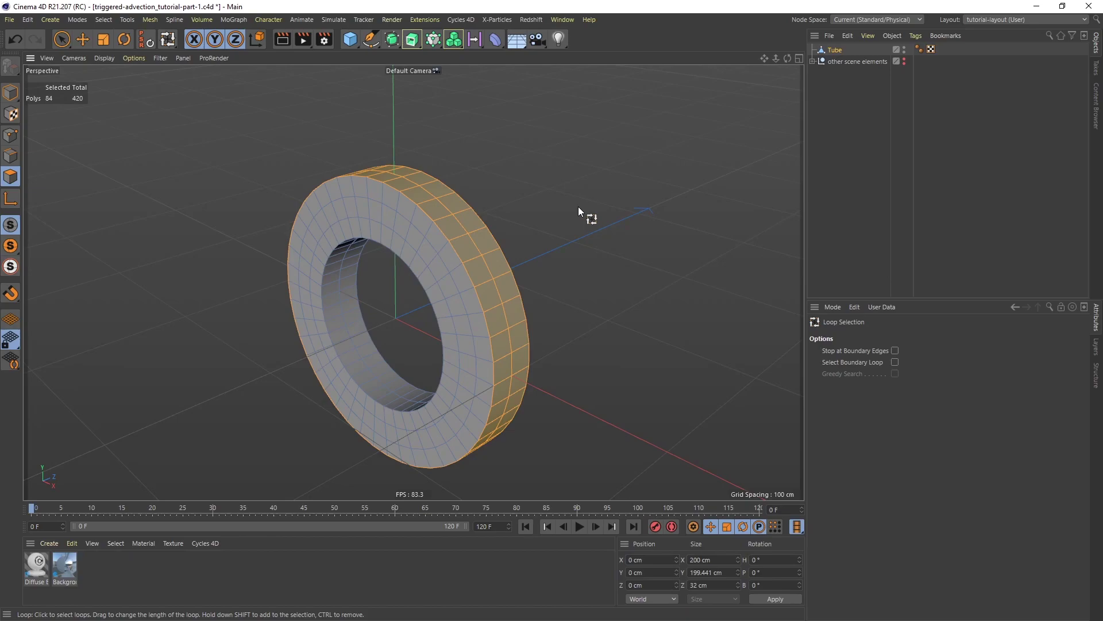
Trial Extrude Inner on the rim faces with and without Preserve Groups, undoing both attempts
{"action": "left_click", "coordinate": [149, 20]}
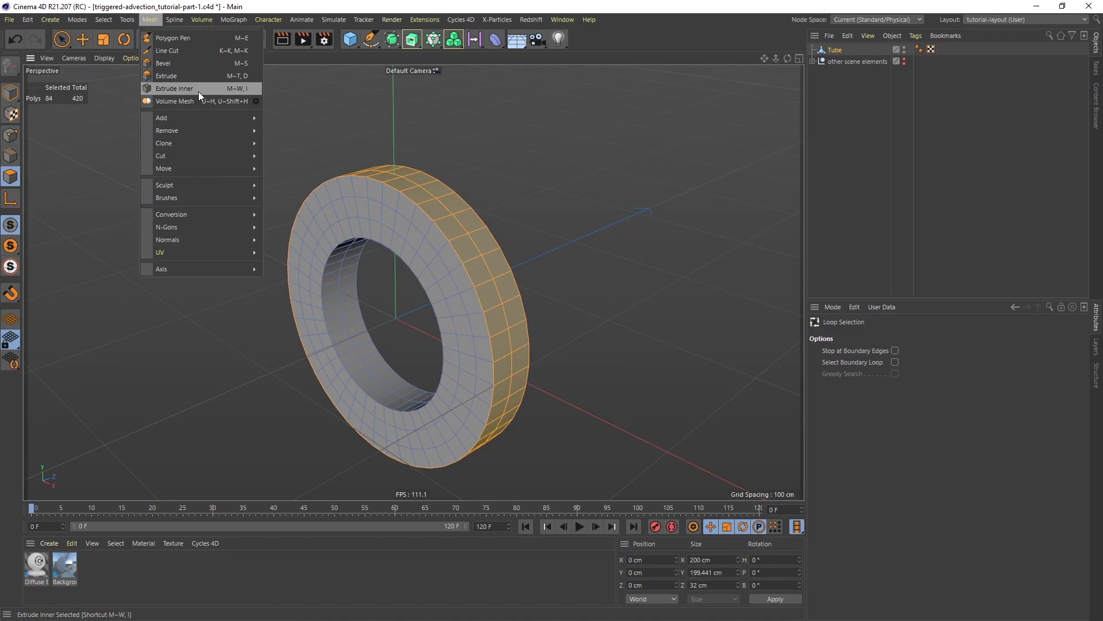
{"action": "left_click", "coordinate": [630, 34]}
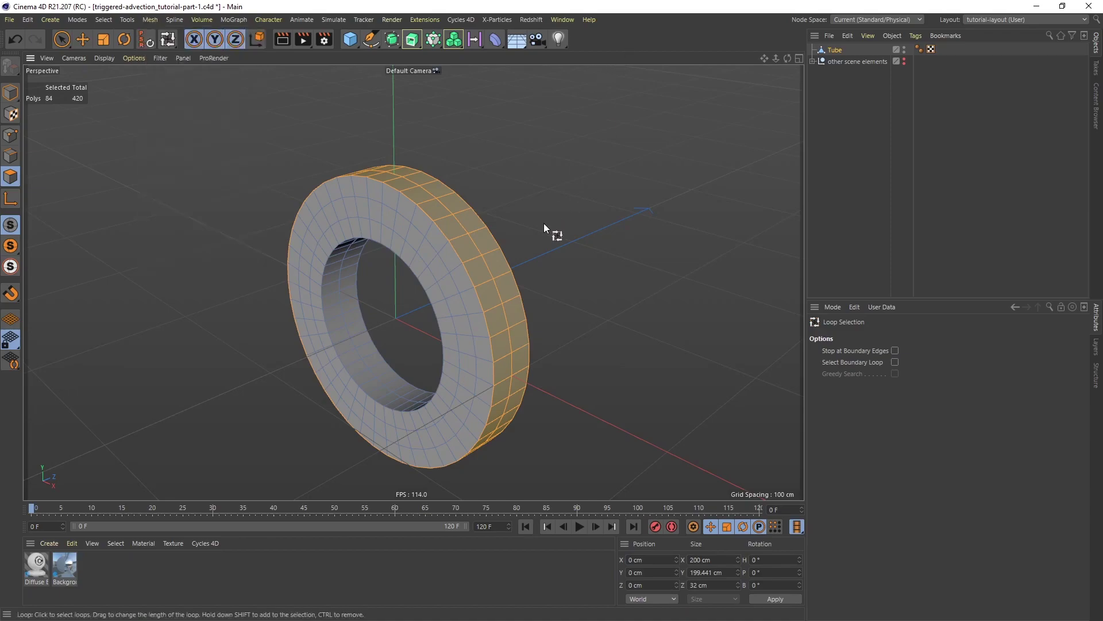
{"action": "key", "text": "i"}
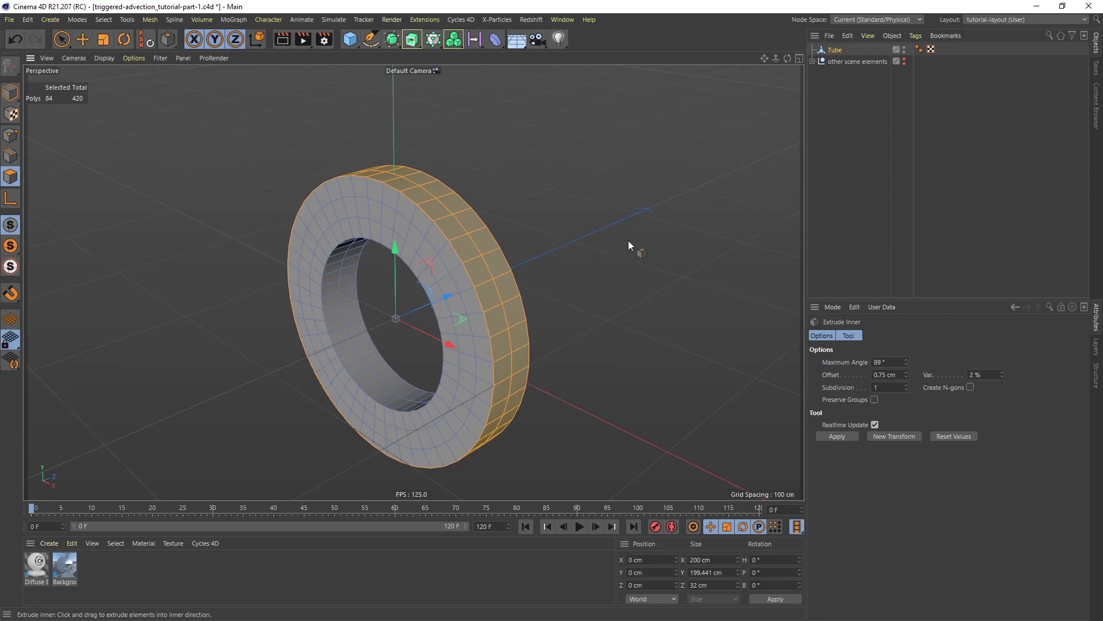
{"action": "left_click_drag", "start_coordinate": [626, 260], "coordinate": [639, 260]}
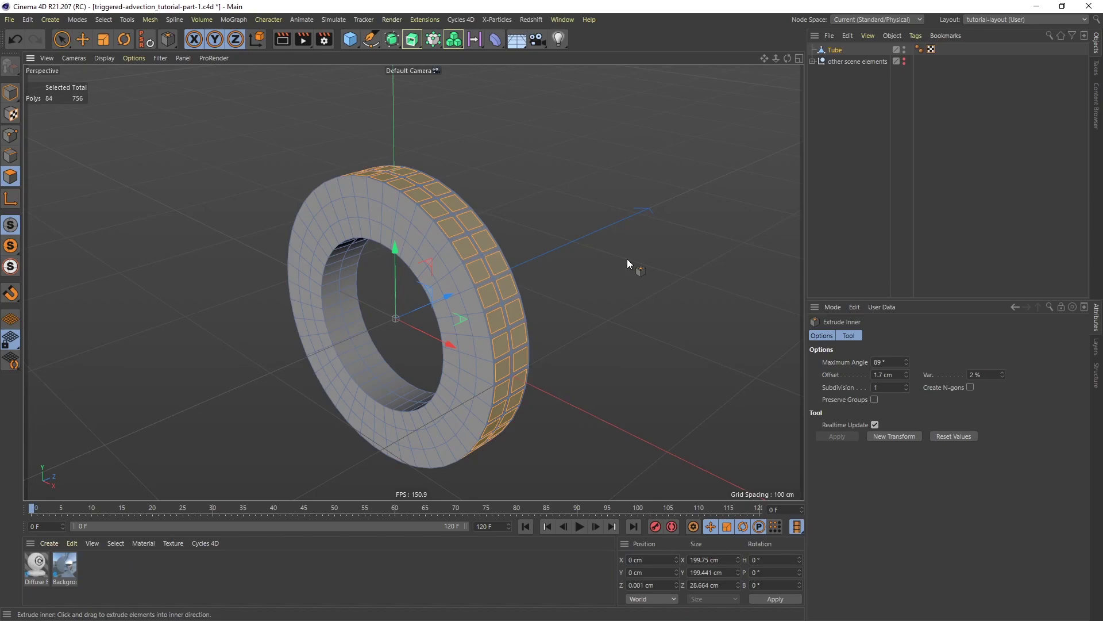
{"action": "key", "text": "ctrl+z"}
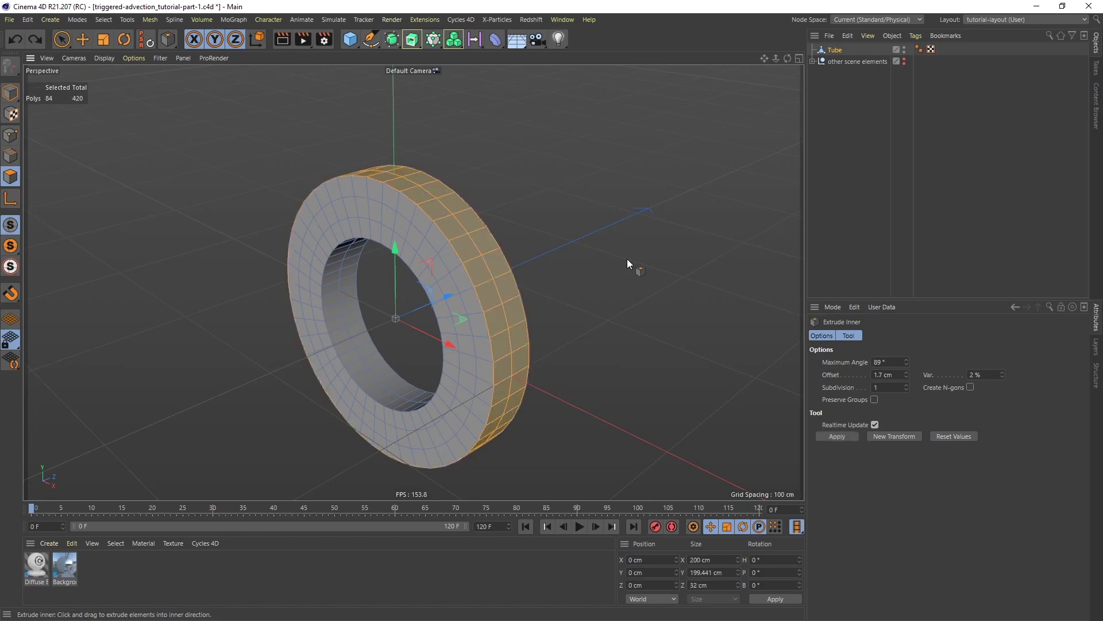
{"action": "left_click", "coordinate": [874, 399]}
{"action": "mouse_move", "coordinate": [633, 249]}
{"action": "left_mouse_down"}
{"action": "mouse_move", "coordinate": [687, 248]}
{"action": "mouse_move", "coordinate": [635, 246]}
{"action": "left_mouse_up"}
{"action": "key", "text": "ctrl+z"}
{"action": "left_click", "coordinate": [874, 399]}
Inset each rim face individually at 1 cm, then add a second inset at 0.75 cm offset
{"action": "scroll", "coordinate": [511, 253], "scroll_direction": "up", "scroll_amount": 5}
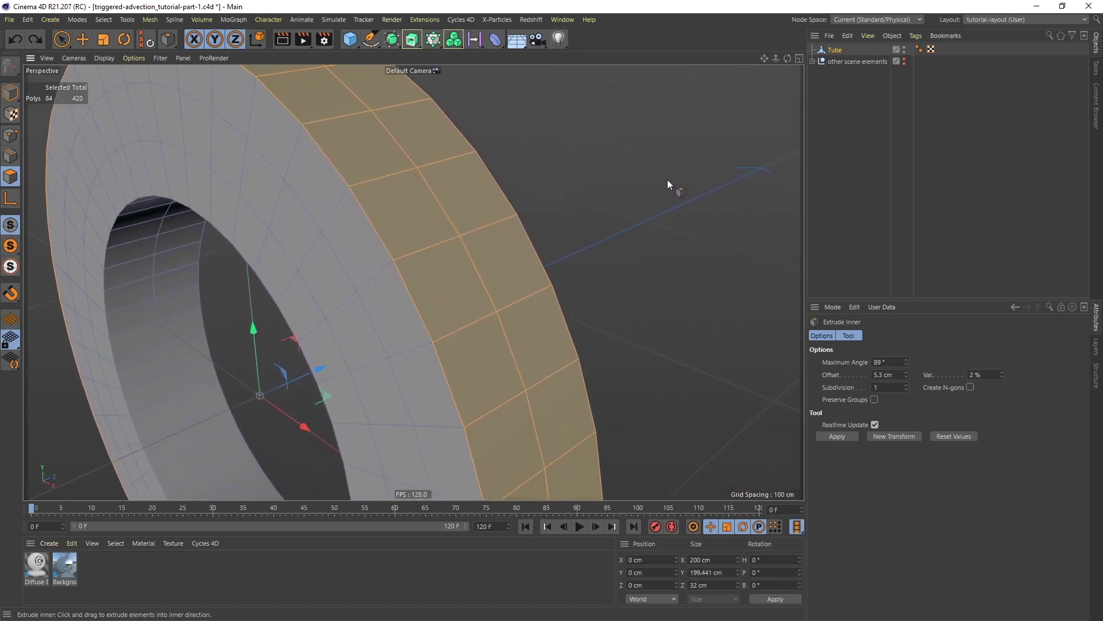
{"action": "left_click_drag", "start_coordinate": [669, 184], "coordinate": [676, 217]}
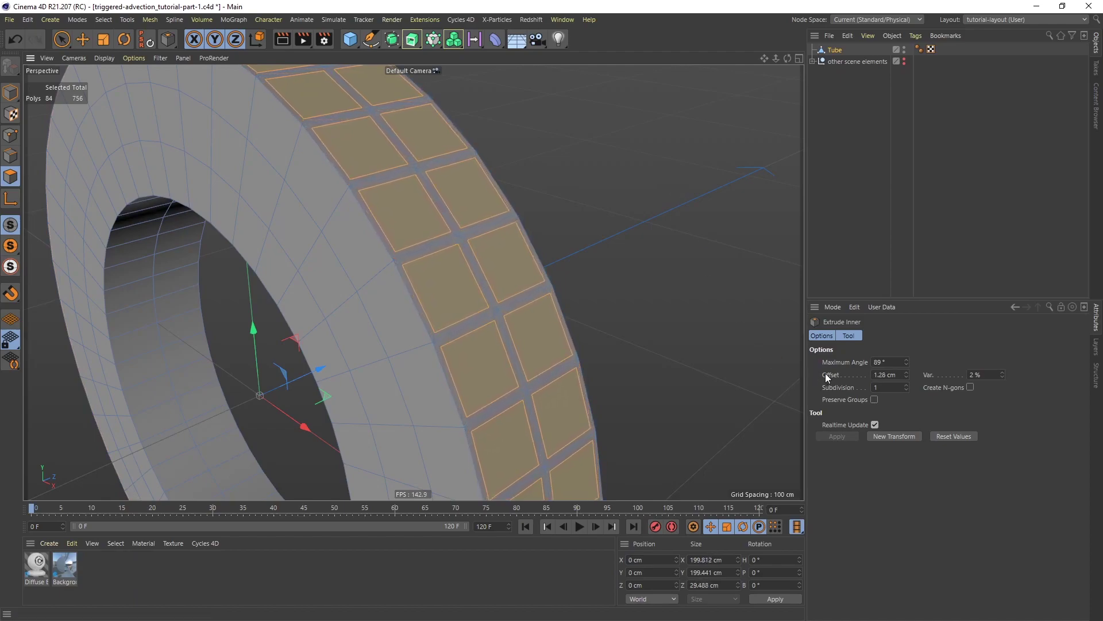
{"action": "double_click", "coordinate": [898, 374]}
{"action": "type", "text": "1"}
{"action": "key", "text": "Return"}
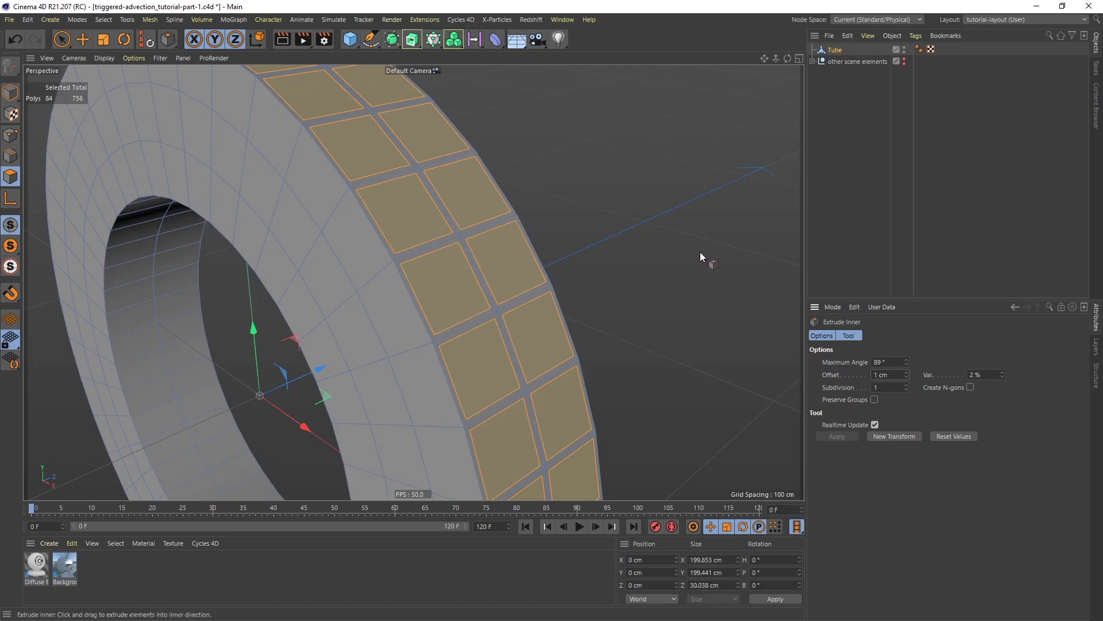
{"action": "left_click_drag", "start_coordinate": [700, 252], "coordinate": [715, 252]}
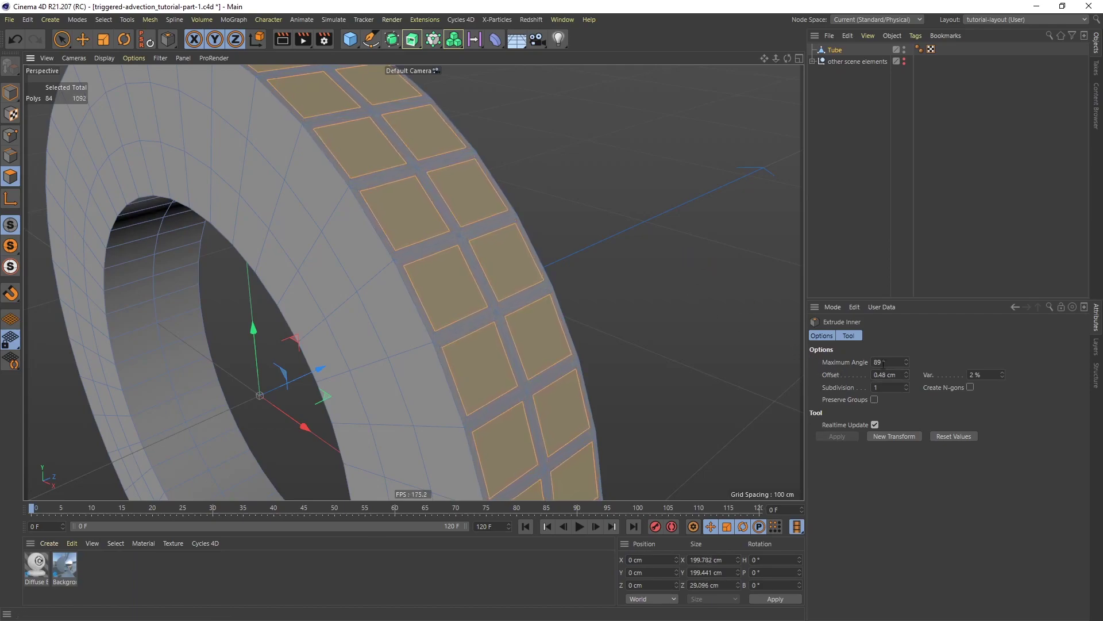
{"action": "left_click", "coordinate": [900, 374]}
{"action": "type", "text": "0.75"}
{"action": "key", "text": "Return"}
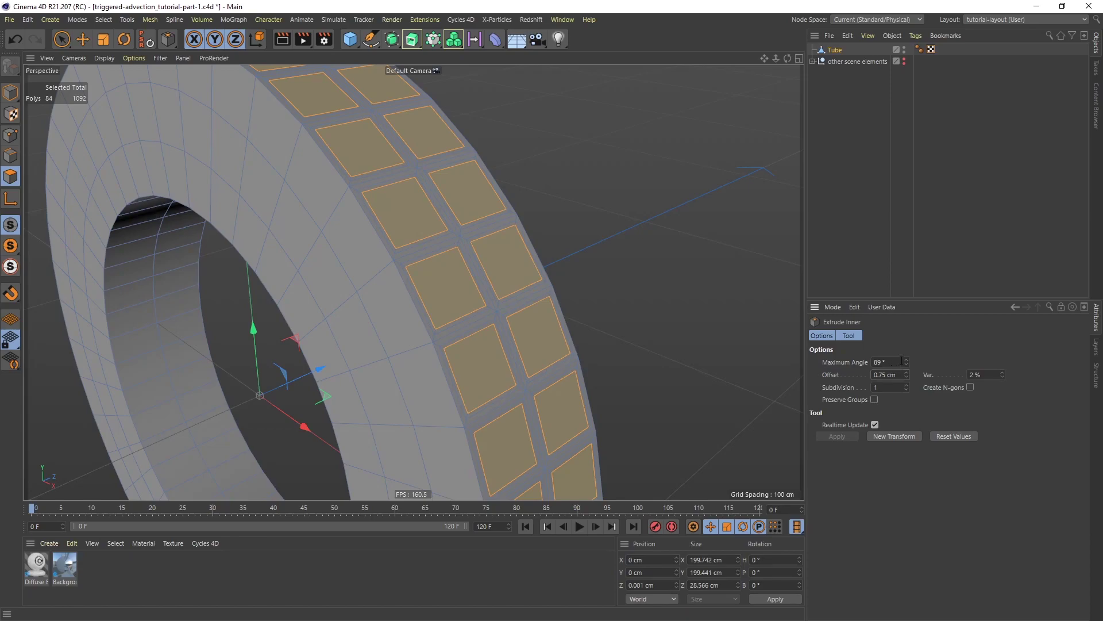
Store the rim panels in a Polygon Selection tag named 'emitter area and teeth', then deselect
{"action": "left_click", "coordinate": [103, 20]}
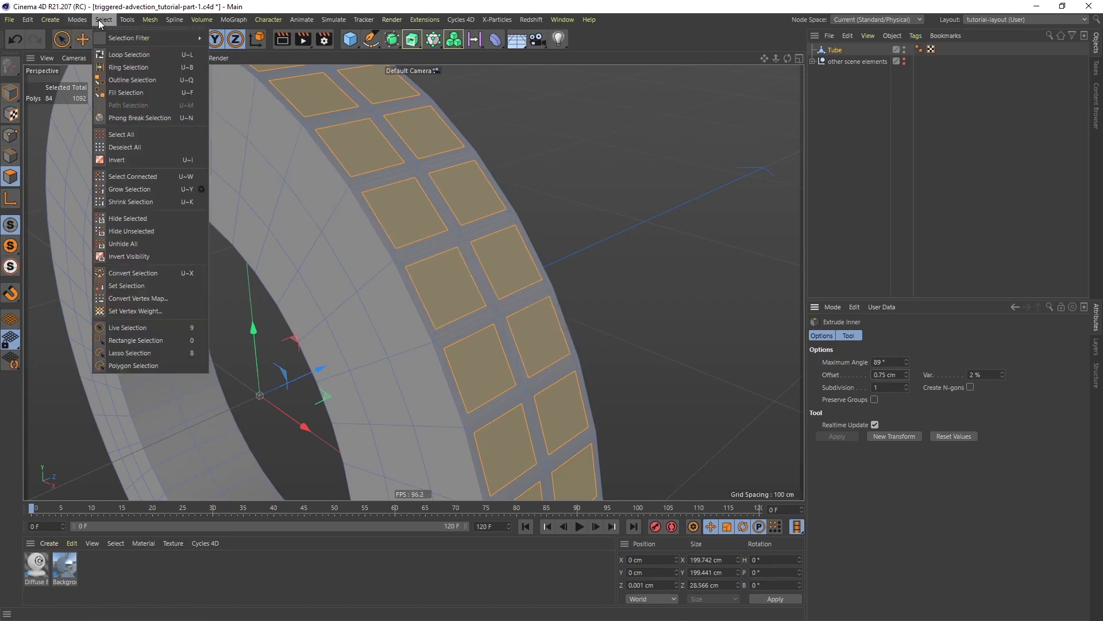
{"action": "left_click", "coordinate": [137, 285]}
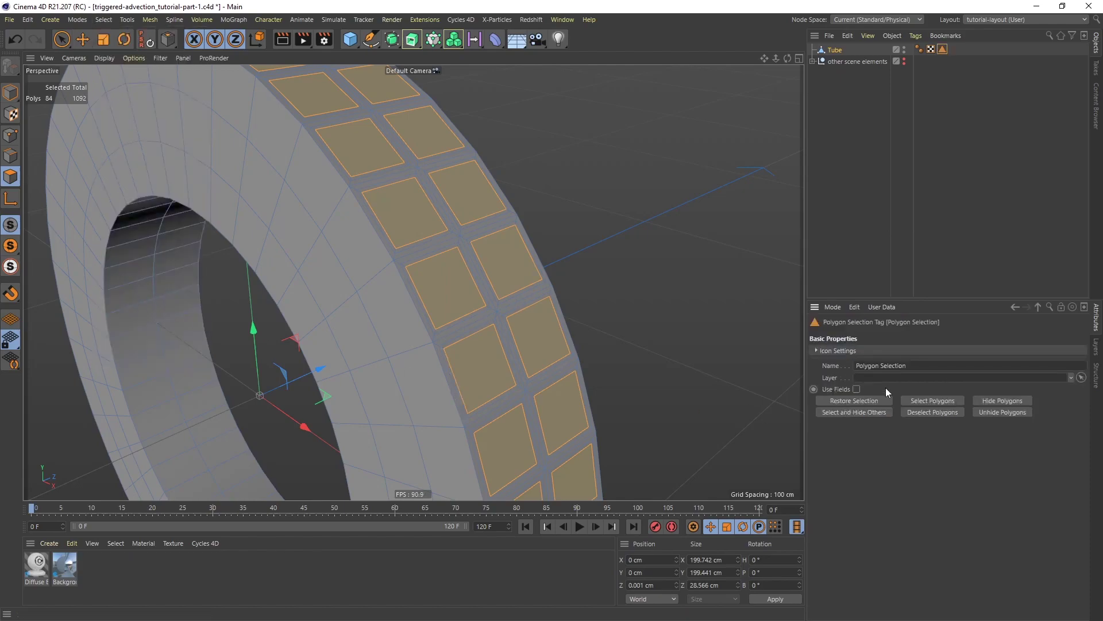
{"action": "left_click", "coordinate": [915, 364]}
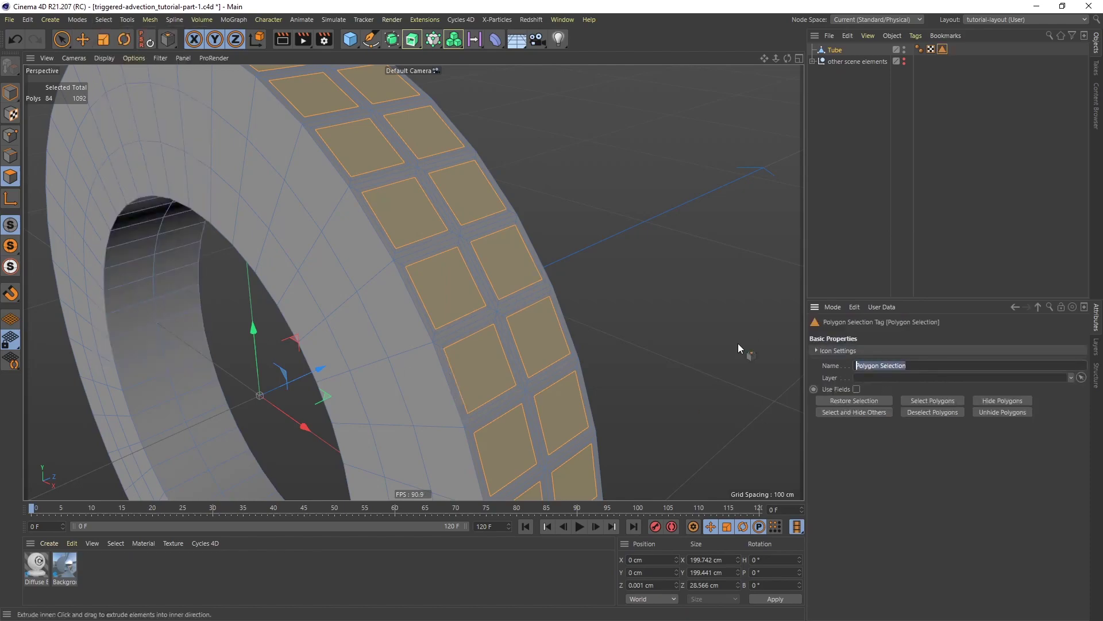
{"action": "type", "text": "emitter area and tes"}
{"action": "type", "text": "th"}
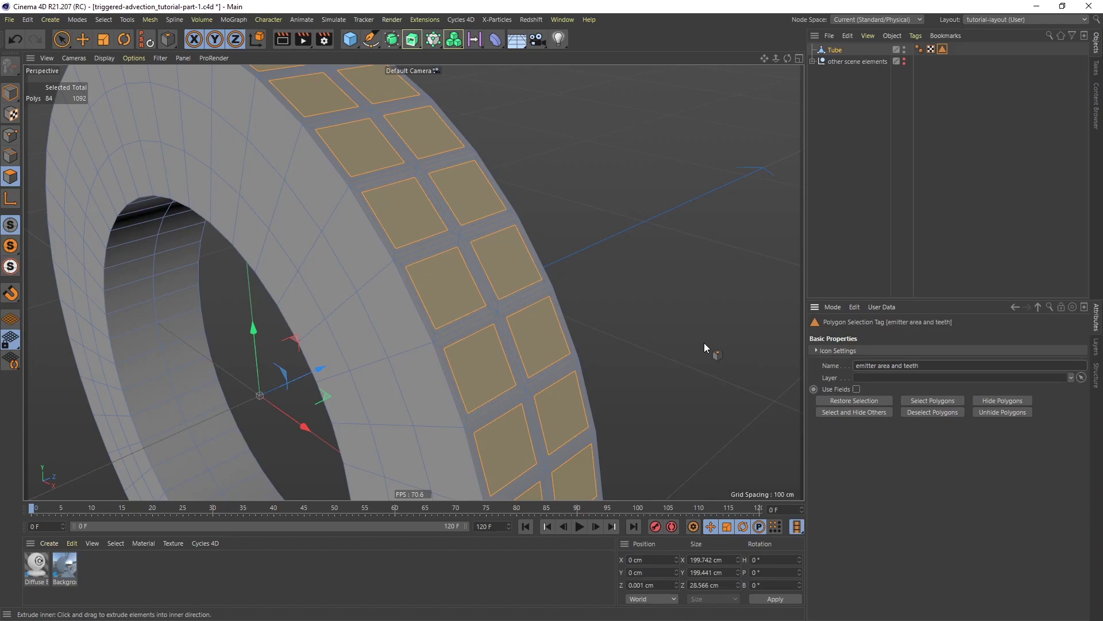
{"action": "left_click", "coordinate": [84, 40]}
{"action": "left_click", "coordinate": [553, 146]}
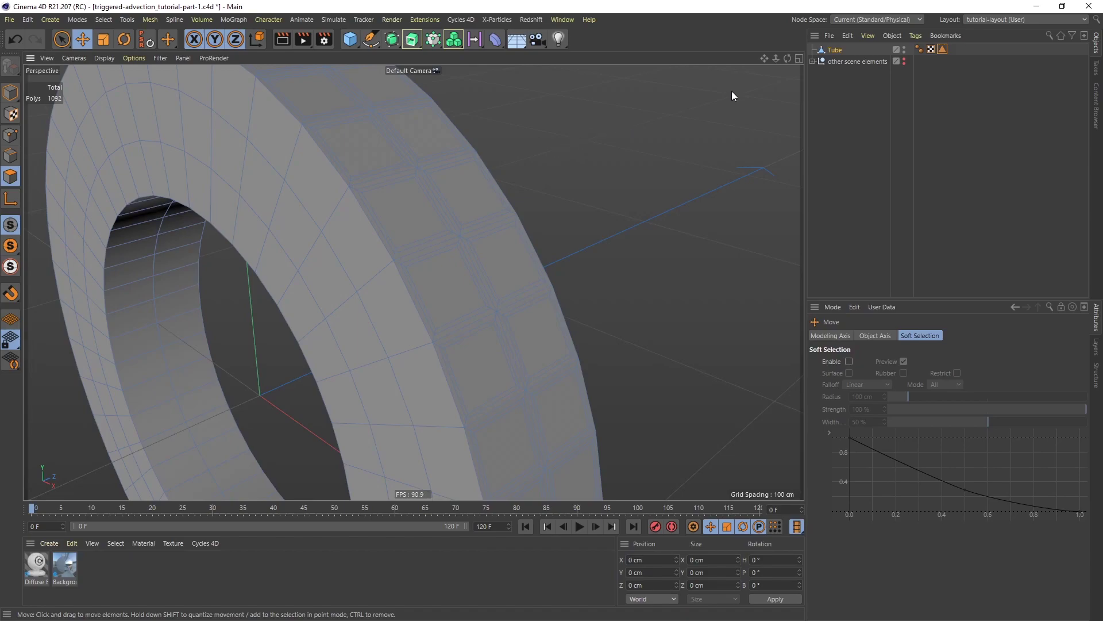
Add a MoExtrude under the Tube, limited to the 'emitter area and teeth' selection, with 4 steps
{"action": "left_click", "coordinate": [839, 51]}
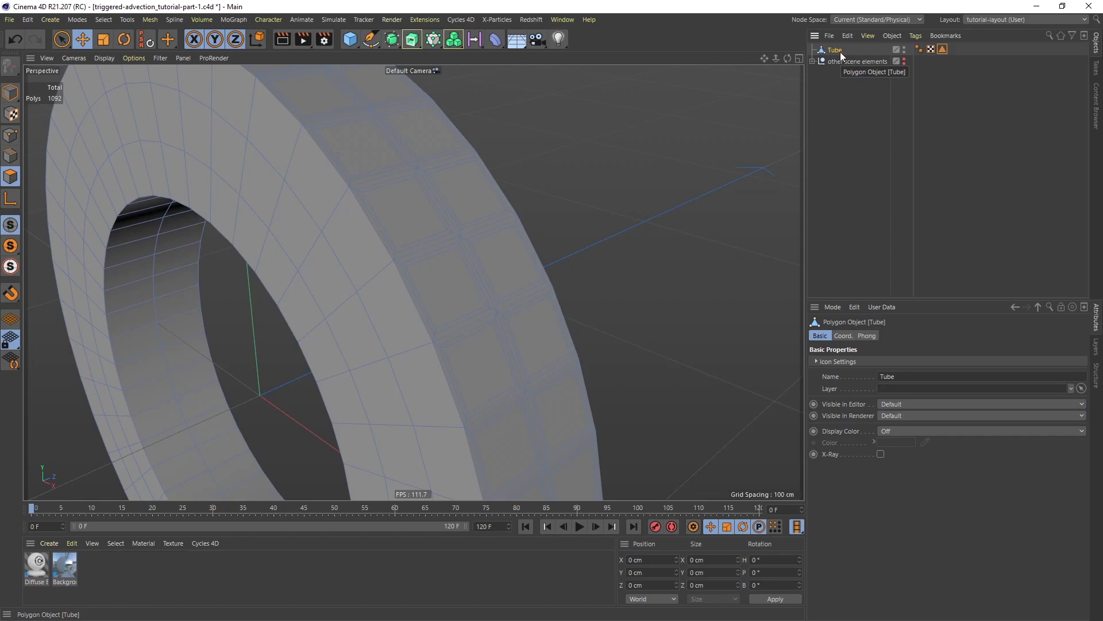
{"action": "left_click", "coordinate": [432, 39]}
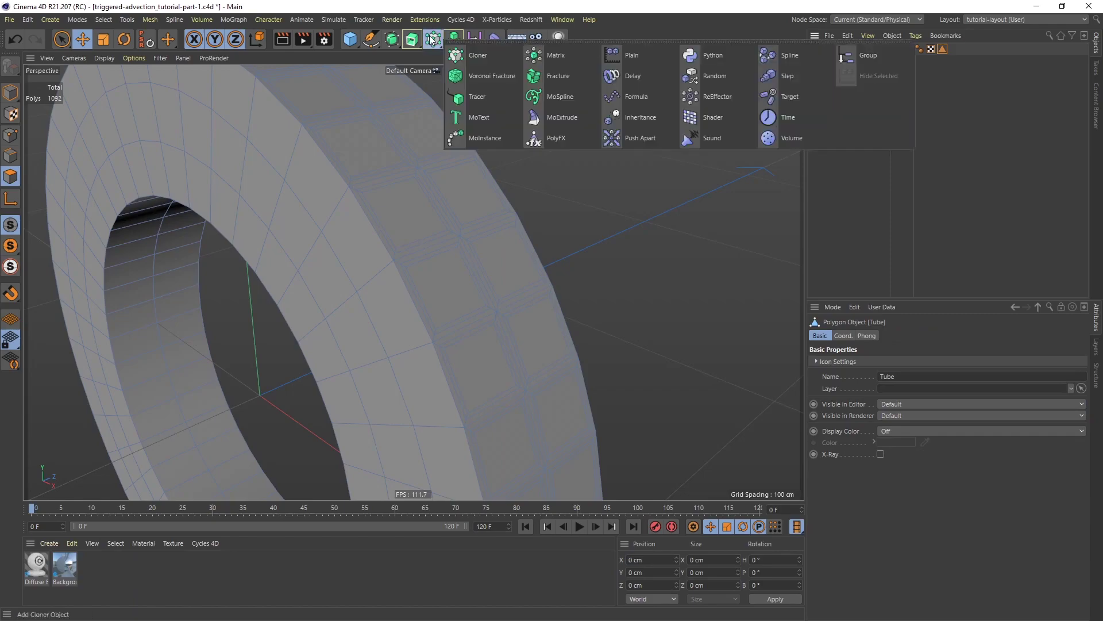
{"action": "left_click", "coordinate": [557, 118], "text": "shift"}
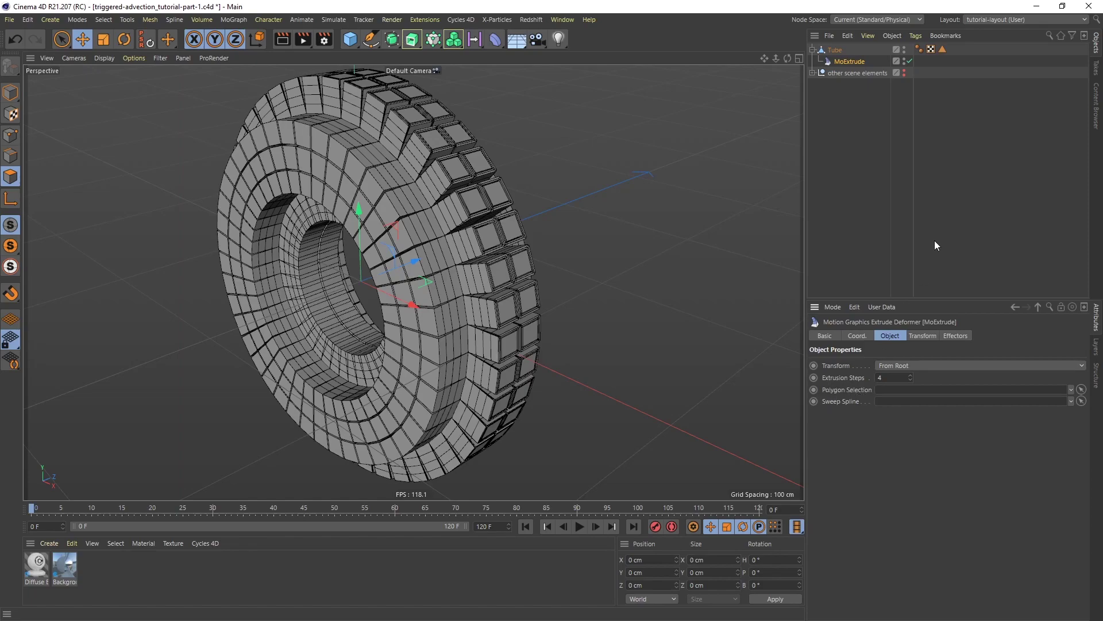
{"action": "left_click_drag", "start_coordinate": [942, 49], "coordinate": [893, 393]}
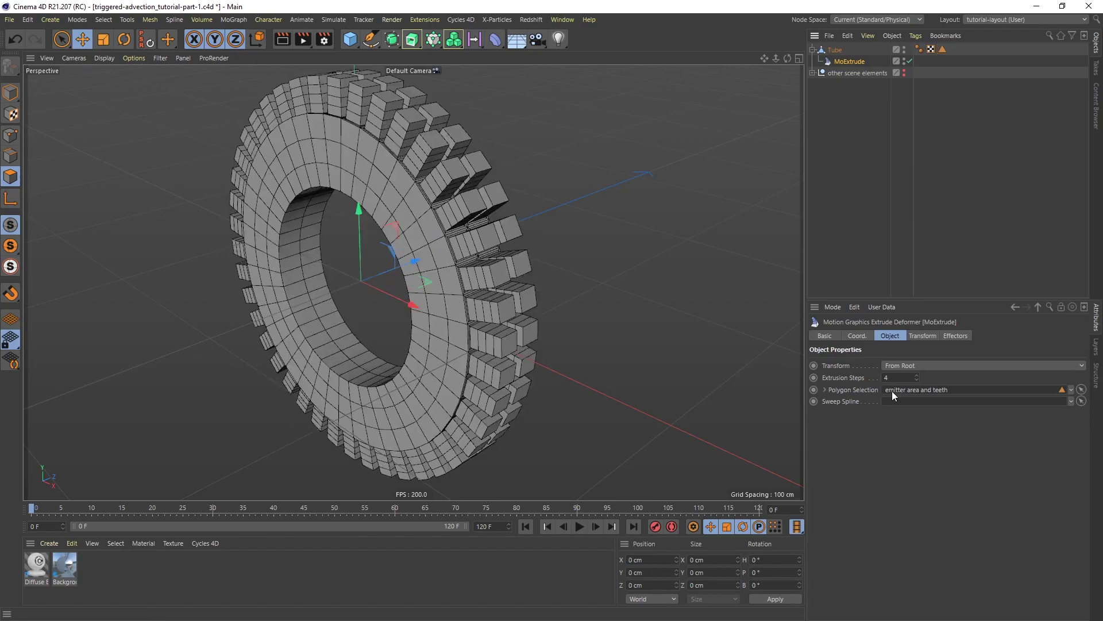
{"action": "left_click_drag", "start_coordinate": [918, 374], "coordinate": [844, 371]}
Set MoExtrude's step scale to 0.96 on X, Y and Z and its Z position to 0.2 cm
{"action": "left_click", "coordinate": [921, 336]}
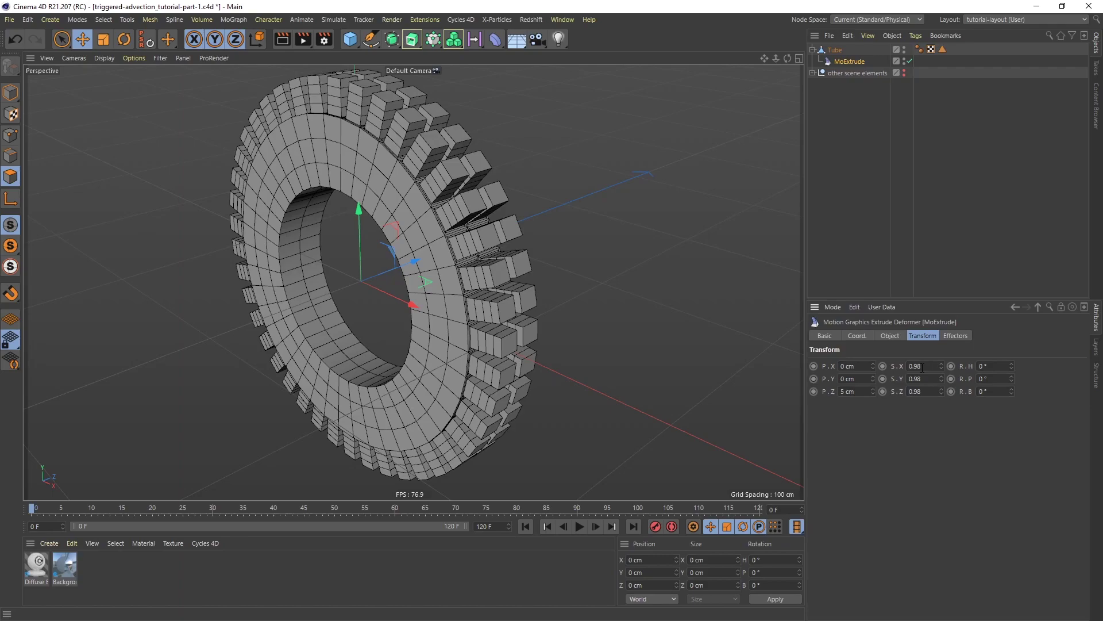
{"action": "left_click", "coordinate": [925, 366]}
{"action": "key", "text": "Tab"}
{"action": "type", "text": "0.9"}
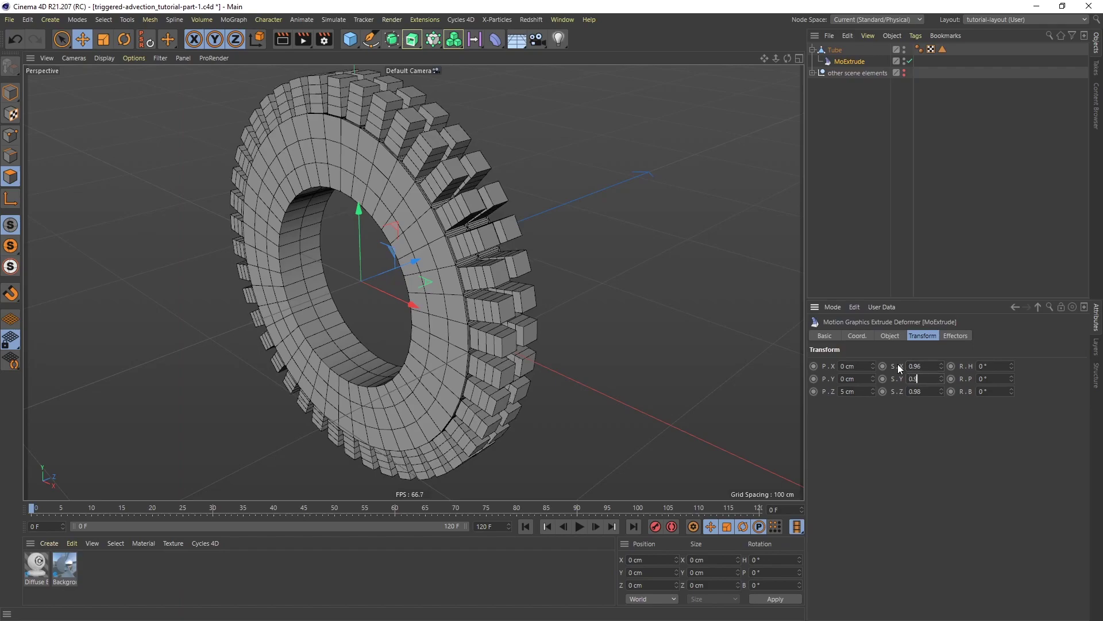
{"action": "type", "text": "6"}
{"action": "key", "text": "Tab"}
{"action": "type", "text": "0.96"}
{"action": "key", "text": "Return"}
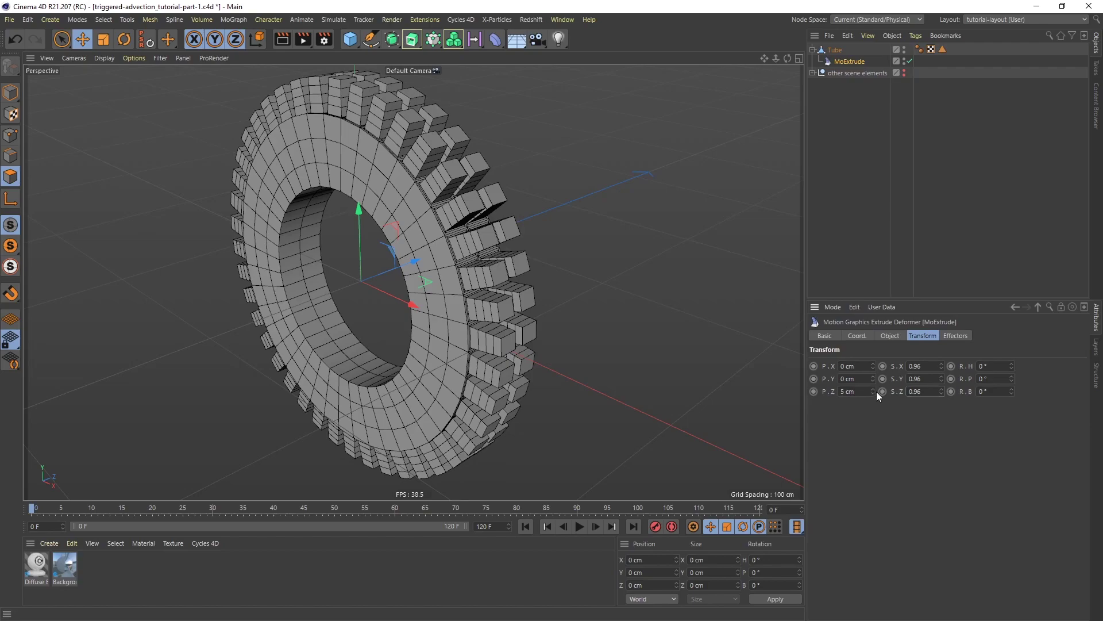
{"action": "mouse_move", "coordinate": [873, 389]}
{"action": "left_mouse_down"}
{"action": "mouse_move", "coordinate": [874, 350]}
{"action": "mouse_move", "coordinate": [873, 400]}
{"action": "left_mouse_up"}
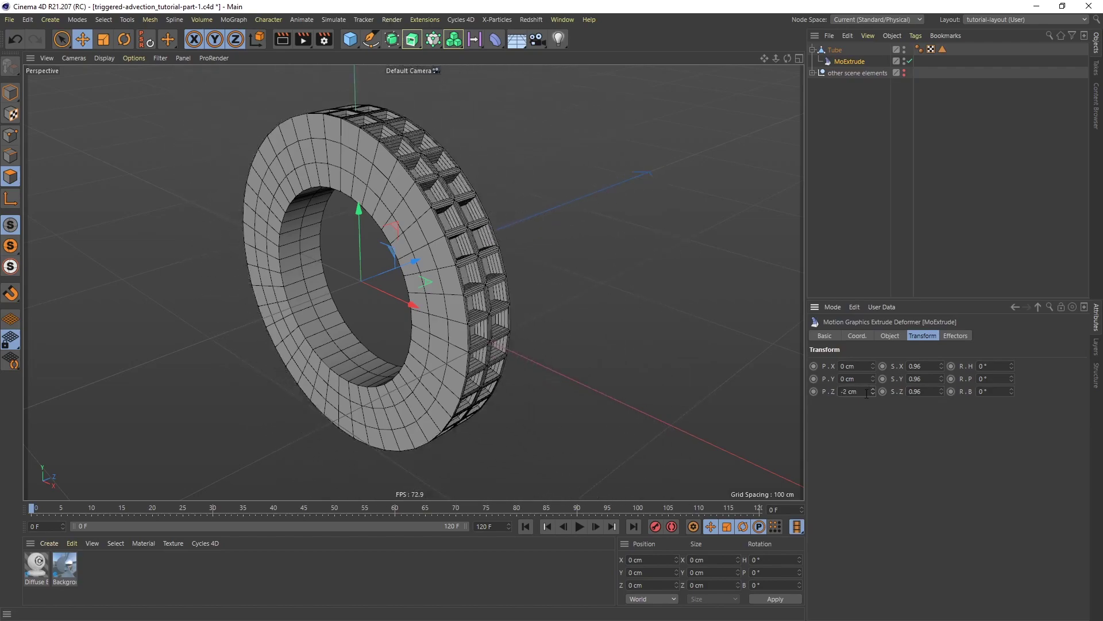
{"action": "type", "text": "0.2"}
{"action": "key", "text": "Return"}
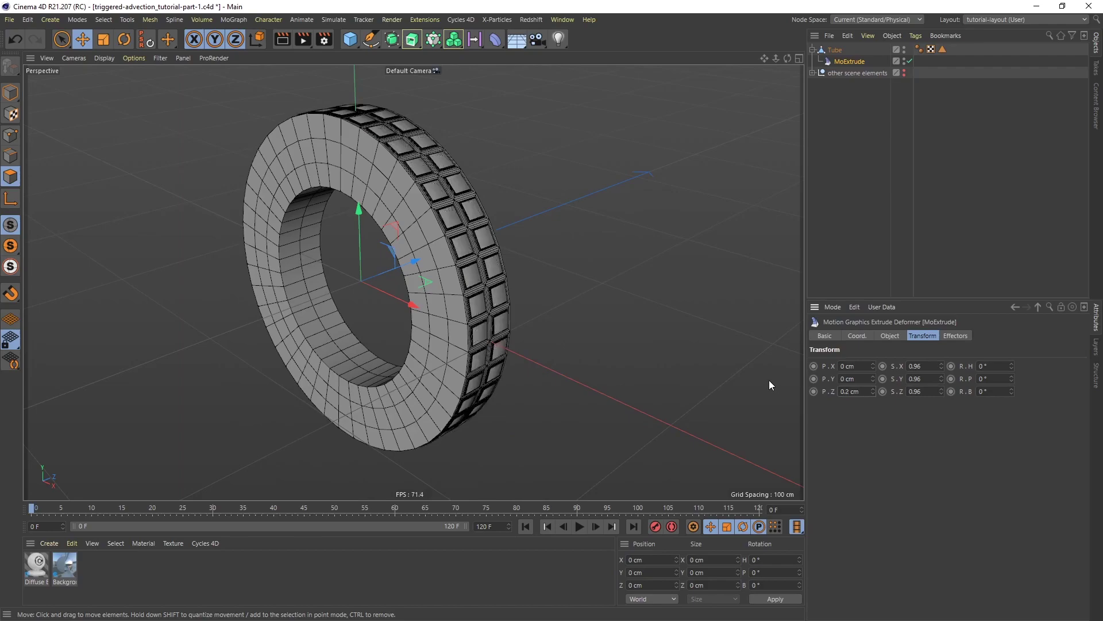
{"action": "scroll", "coordinate": [415, 229], "scroll_direction": "up", "scroll_amount": 5}
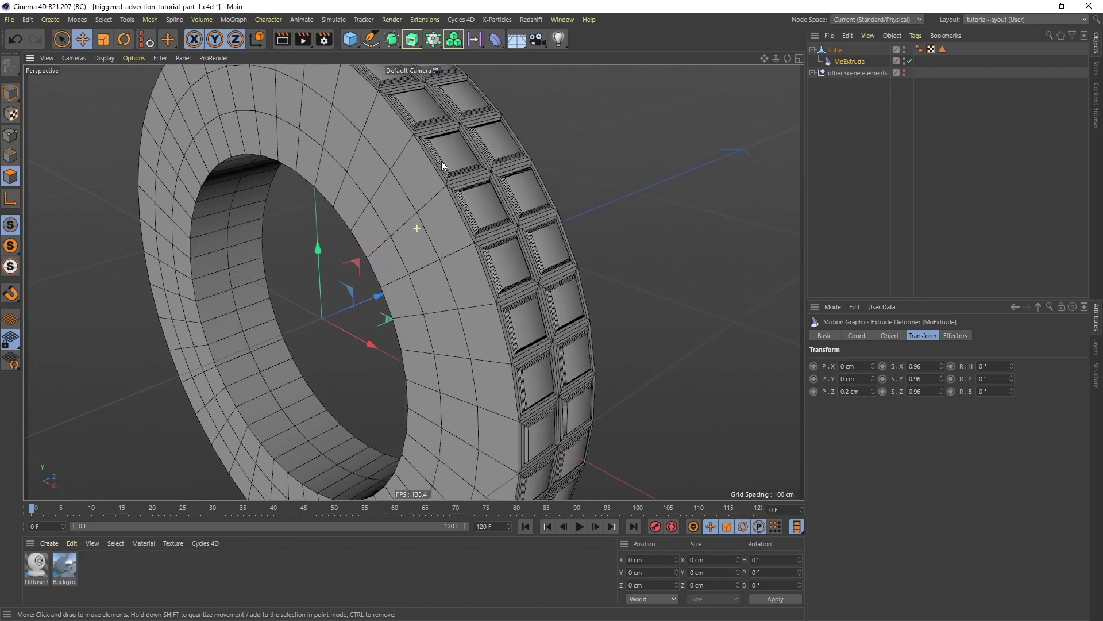
{"action": "left_click_drag", "start_coordinate": [504, 202], "coordinate": [495, 160], "text": "alt"}
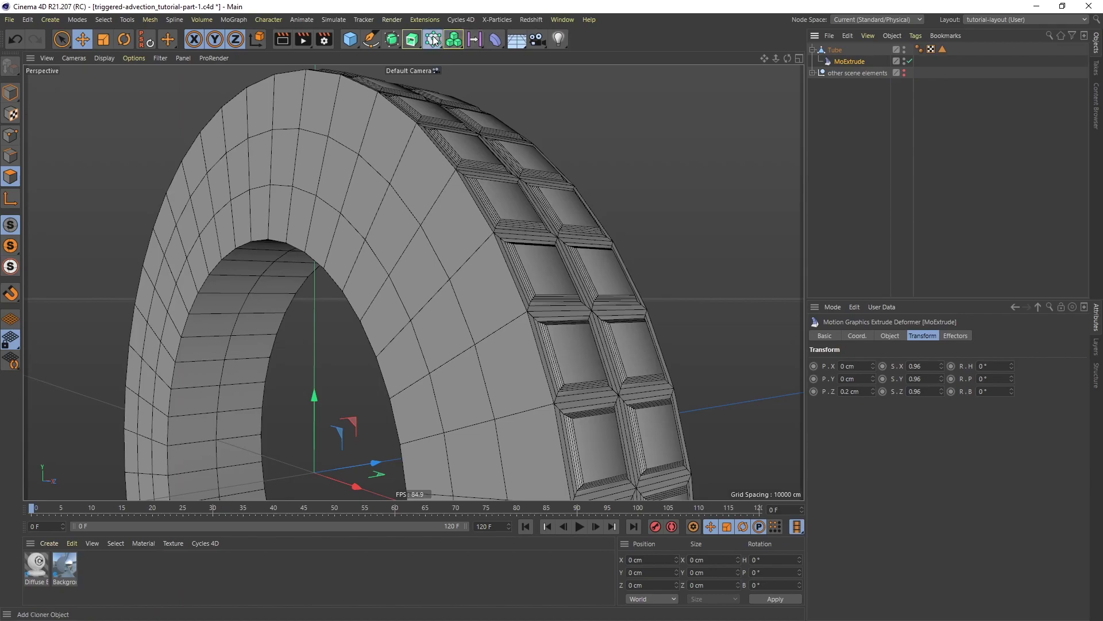
Add a Plain effector, confirm MoExtrude uses it, and parent it under the Tube
{"action": "left_click", "coordinate": [457, 39]}
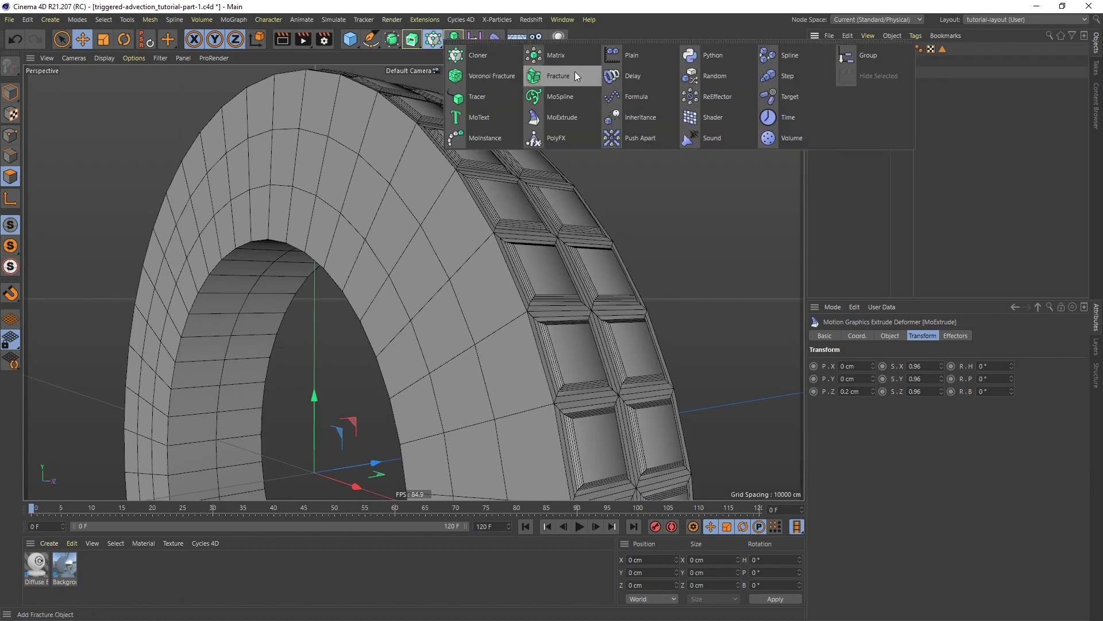
{"action": "left_click", "coordinate": [626, 58]}
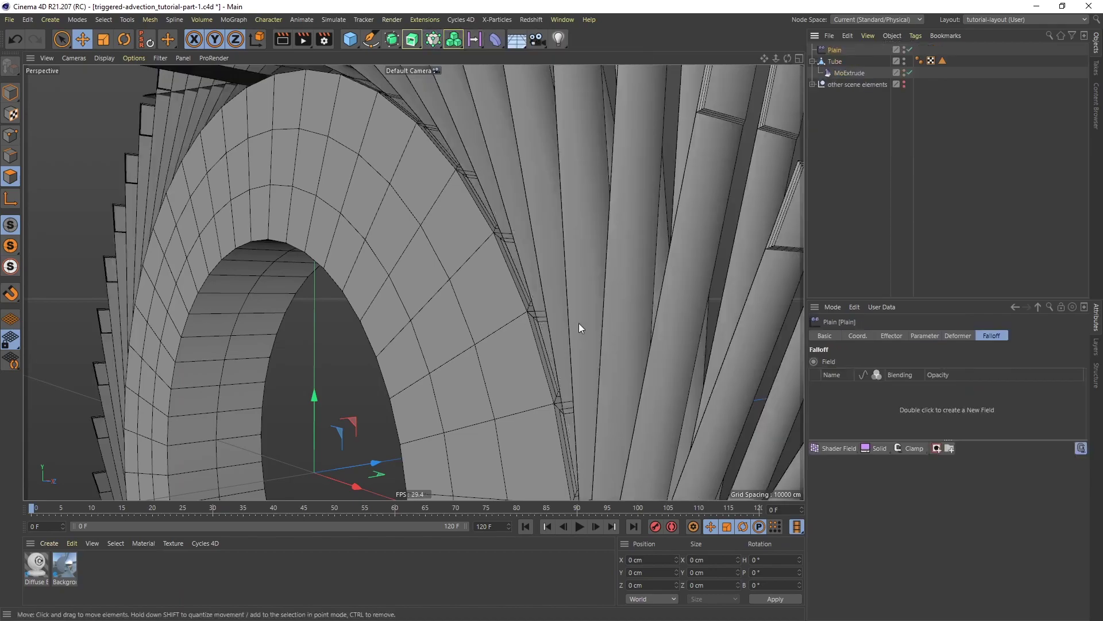
{"action": "scroll", "coordinate": [529, 230], "scroll_direction": "down", "scroll_amount": 5}
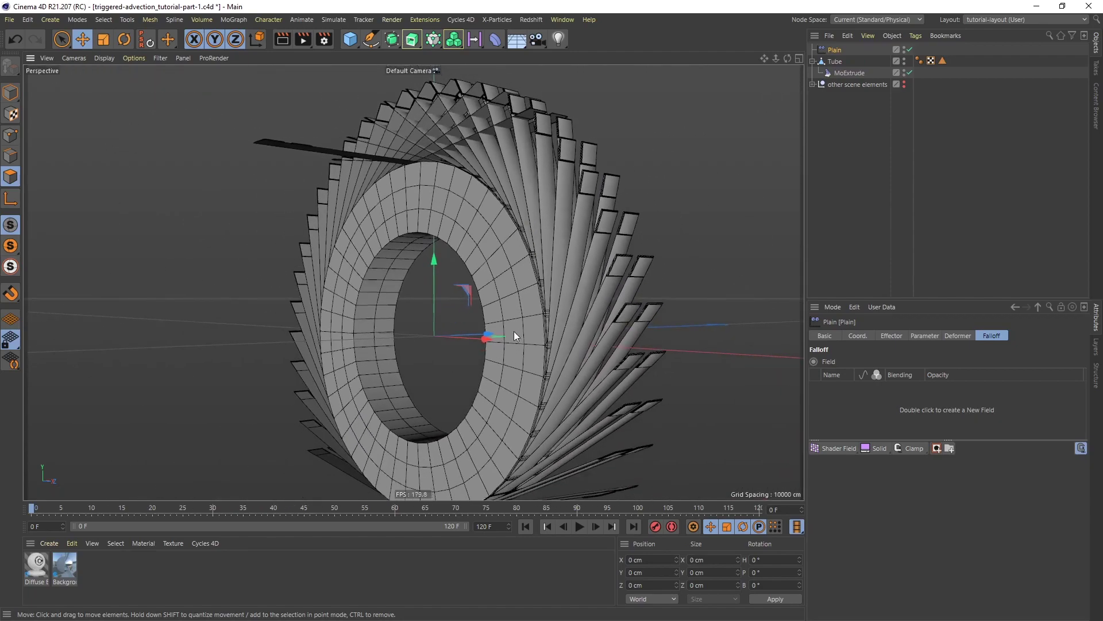
{"action": "left_click", "coordinate": [851, 73]}
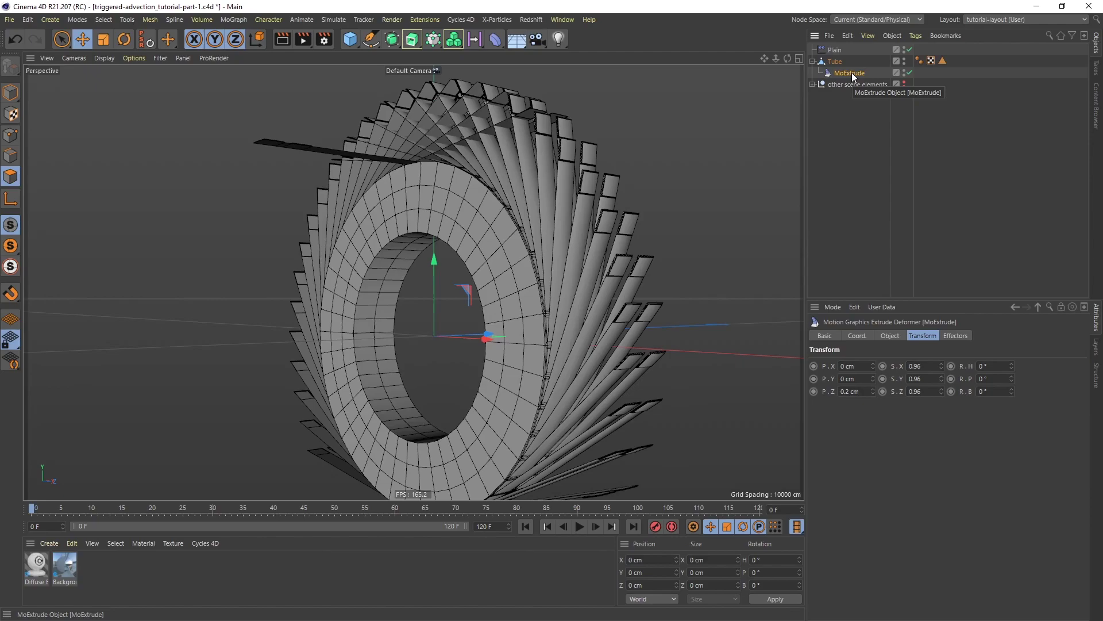
{"action": "left_click", "coordinate": [961, 336]}
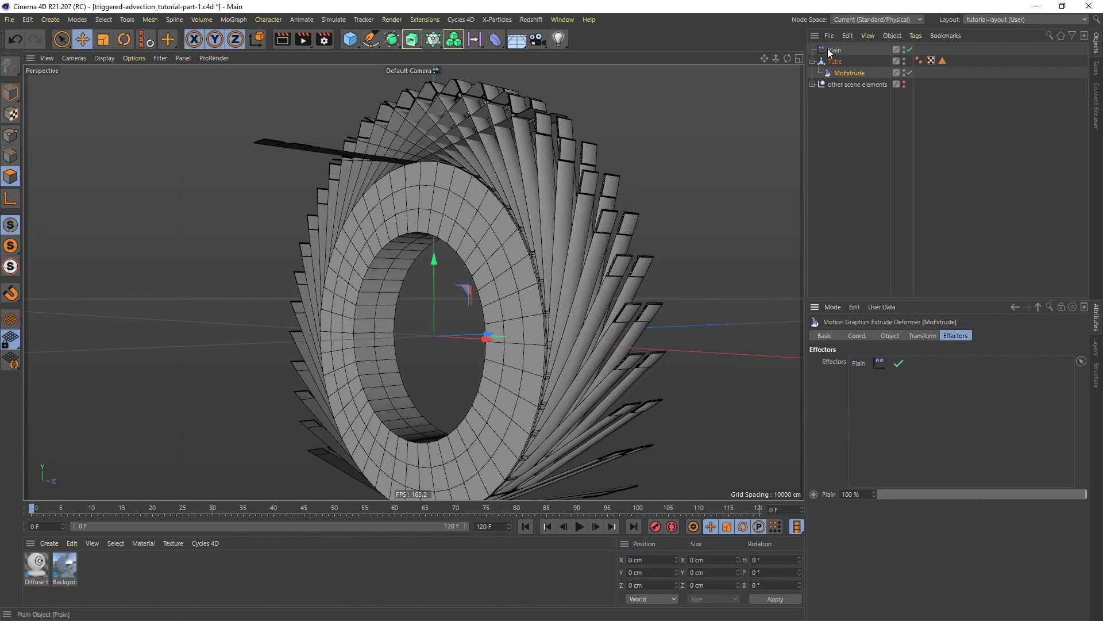
{"action": "left_click_drag", "start_coordinate": [833, 51], "coordinate": [831, 81]}
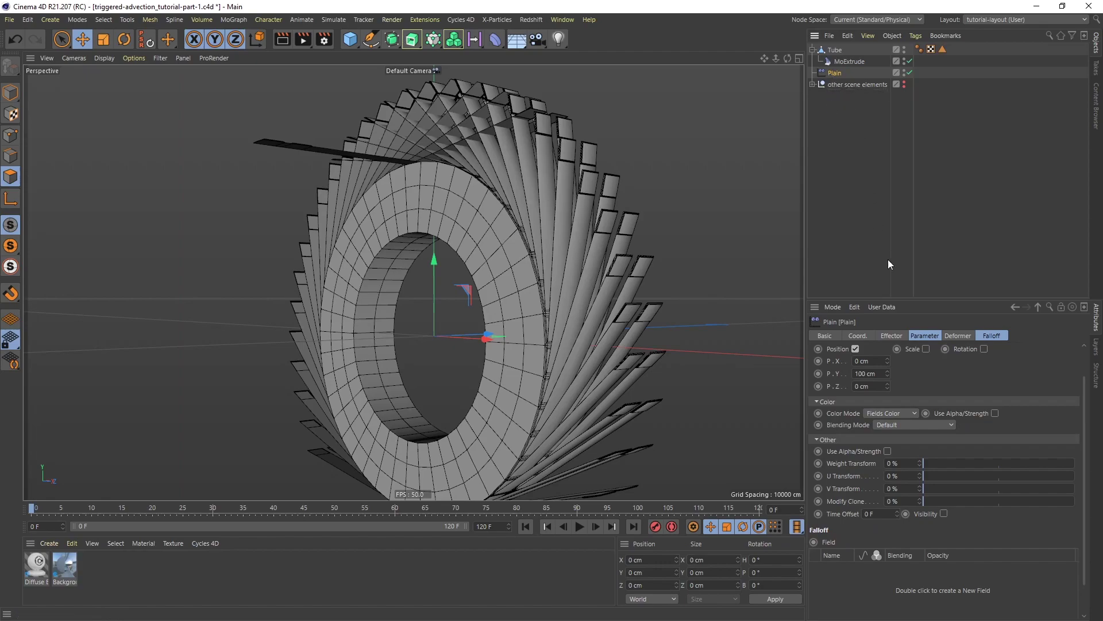
Set the Plain effector's position to 0 cm on Y and 15 cm on Z
{"action": "left_click", "coordinate": [929, 336]}
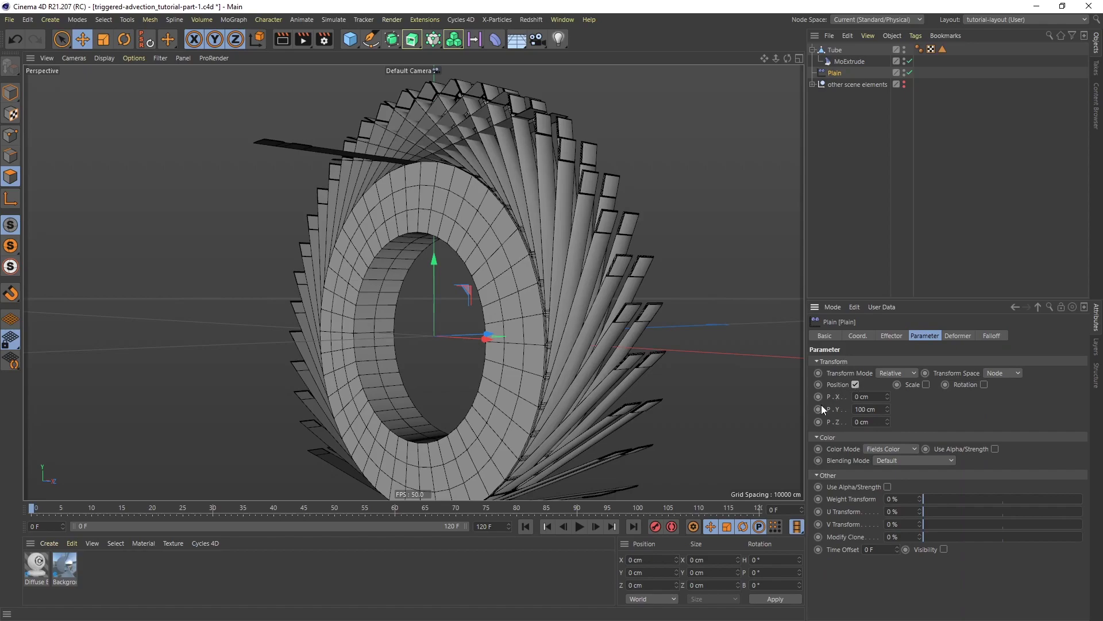
{"action": "left_click", "coordinate": [879, 410]}
{"action": "type", "text": "0"}
{"action": "key", "text": "Tab"}
{"action": "key", "text": "Return"}
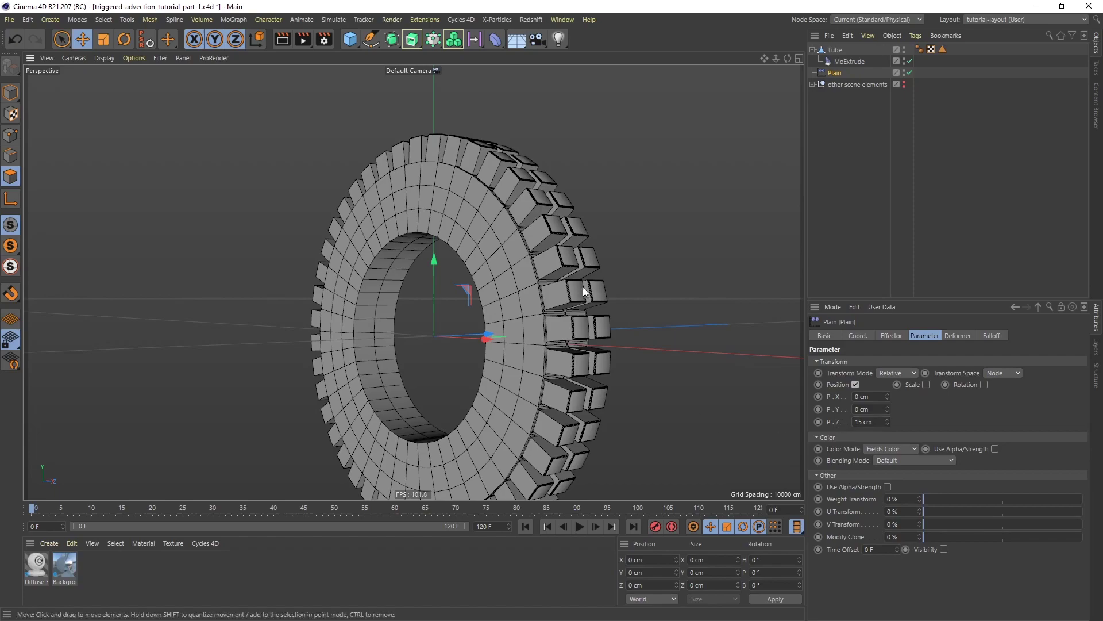
{"action": "scroll", "coordinate": [624, 224], "scroll_direction": "up", "scroll_amount": 4}
{"action": "scroll", "coordinate": [574, 247], "scroll_direction": "up", "scroll_amount": 2}
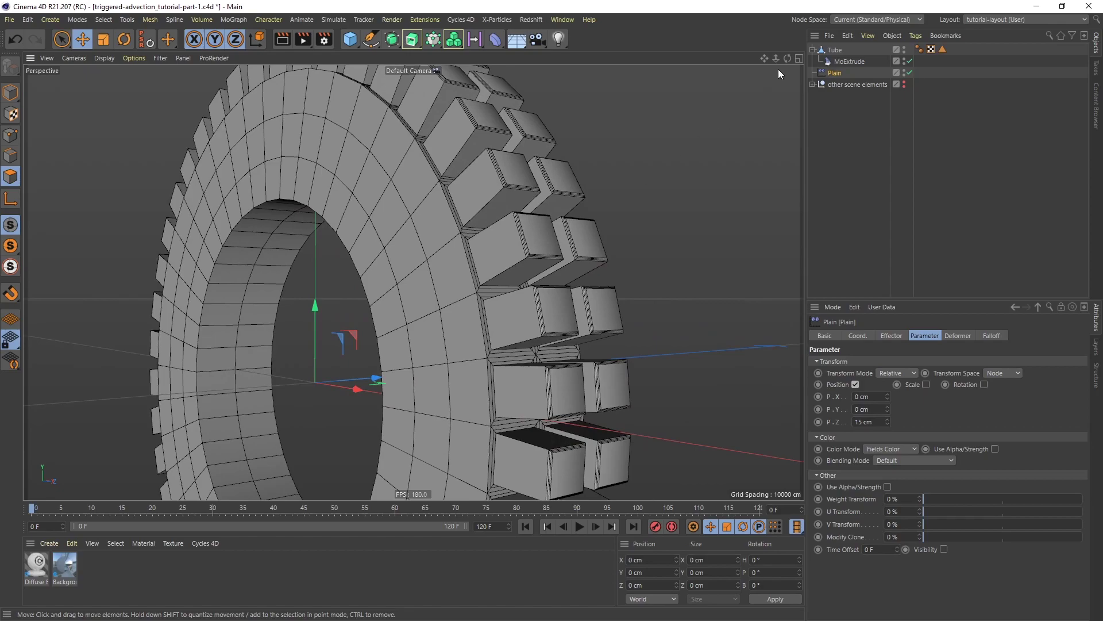
Switch MoExtrude's Transform mode from From Root to Per Step
{"action": "left_click", "coordinate": [845, 61]}
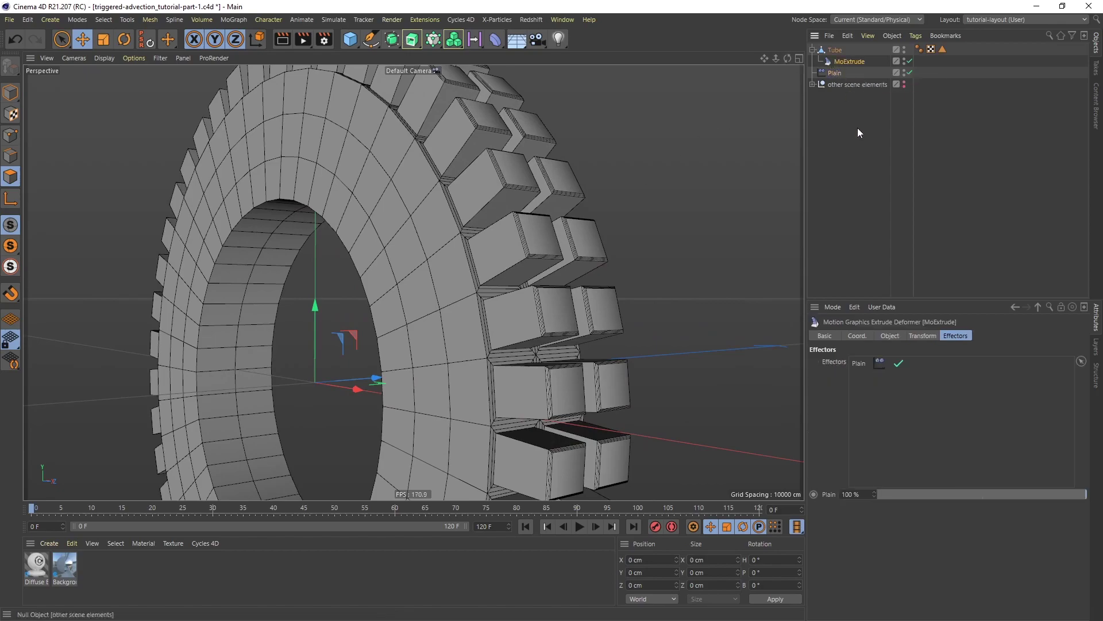
{"action": "left_click", "coordinate": [890, 336]}
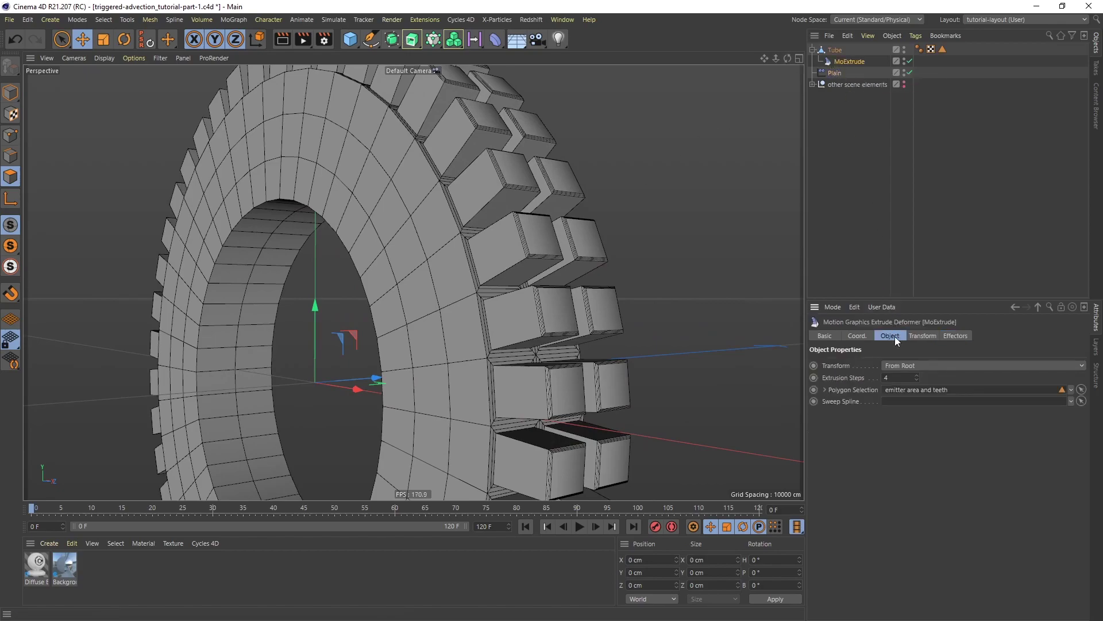
{"action": "left_click", "coordinate": [926, 366]}
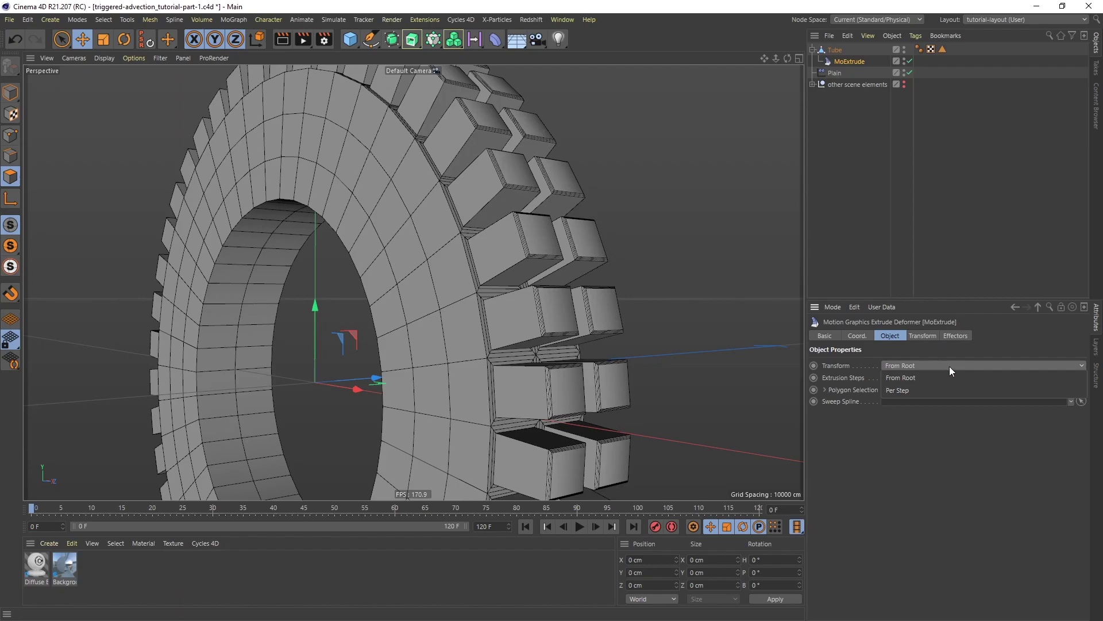
{"action": "left_click", "coordinate": [912, 389]}
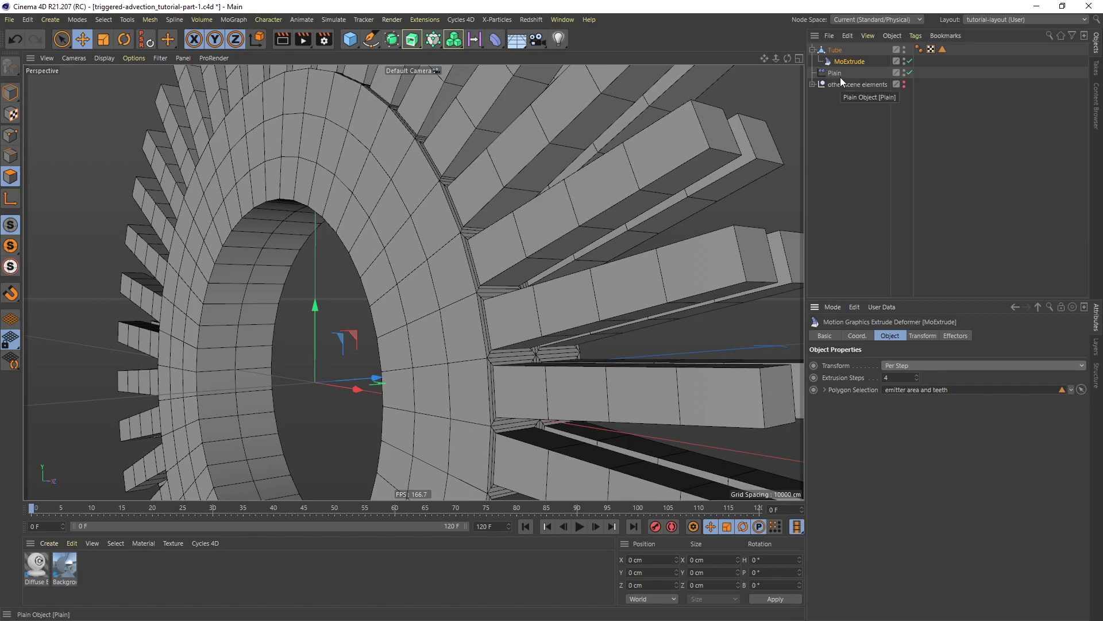
{"action": "scroll", "coordinate": [574, 163], "scroll_direction": "down", "scroll_amount": 10}
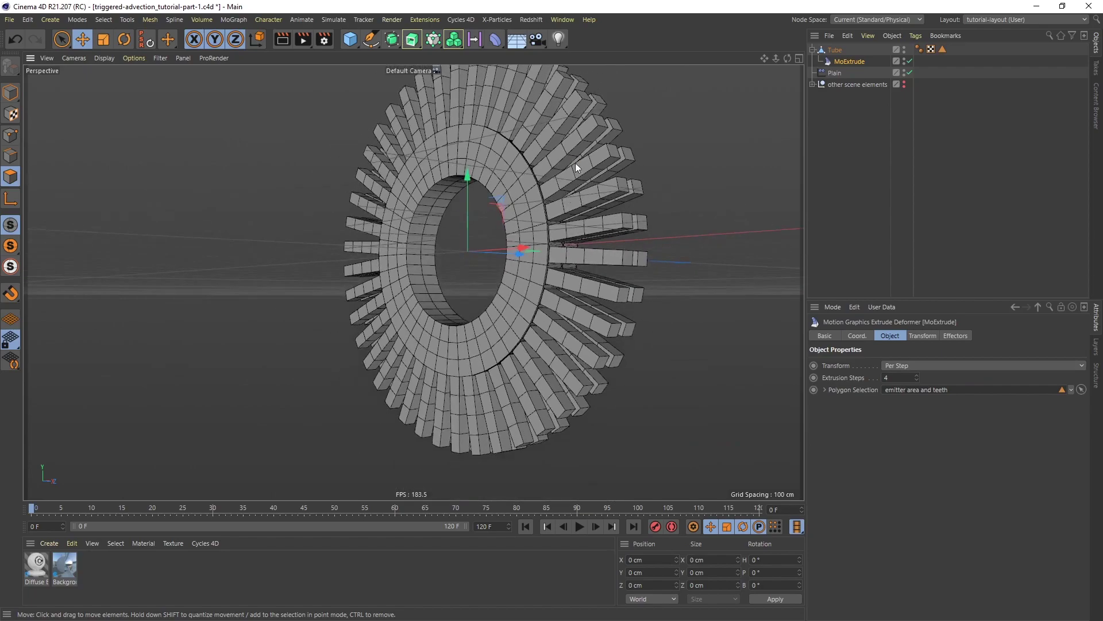
{"action": "scroll", "coordinate": [575, 164], "scroll_direction": "up", "scroll_amount": 5}
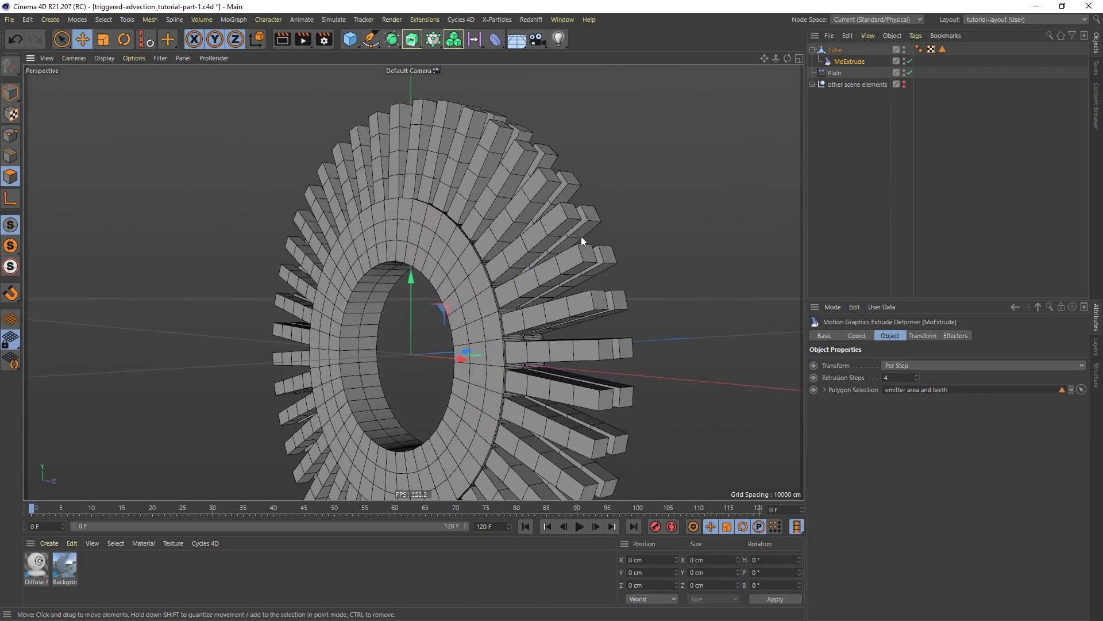
{"action": "left_click", "coordinate": [838, 74]}
{"action": "left_click", "coordinate": [927, 335]}
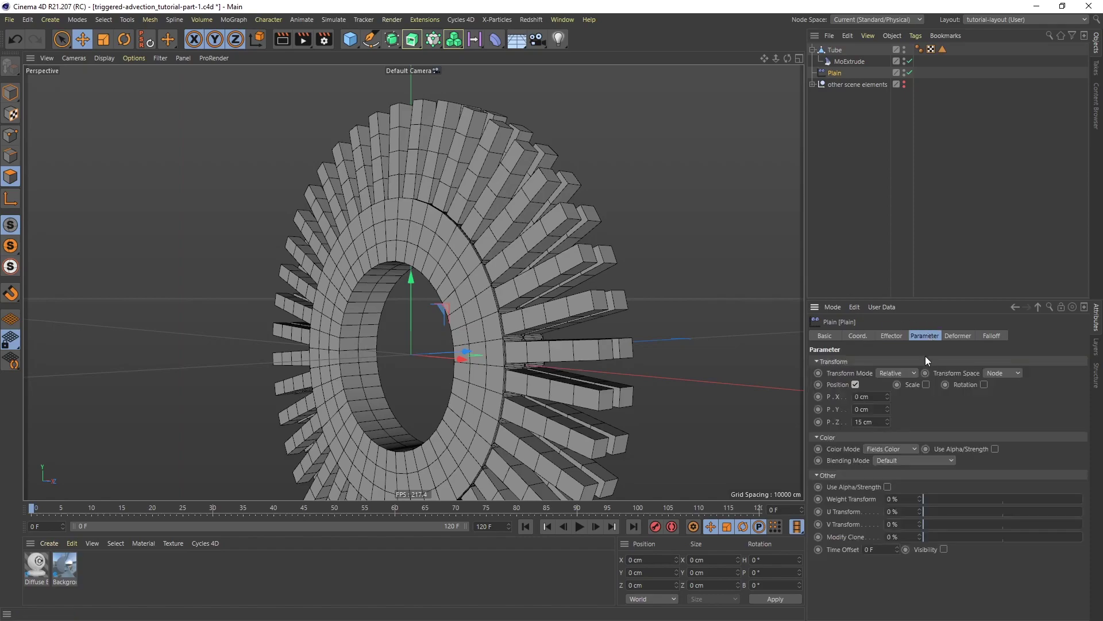
{"action": "left_click", "coordinate": [926, 385]}
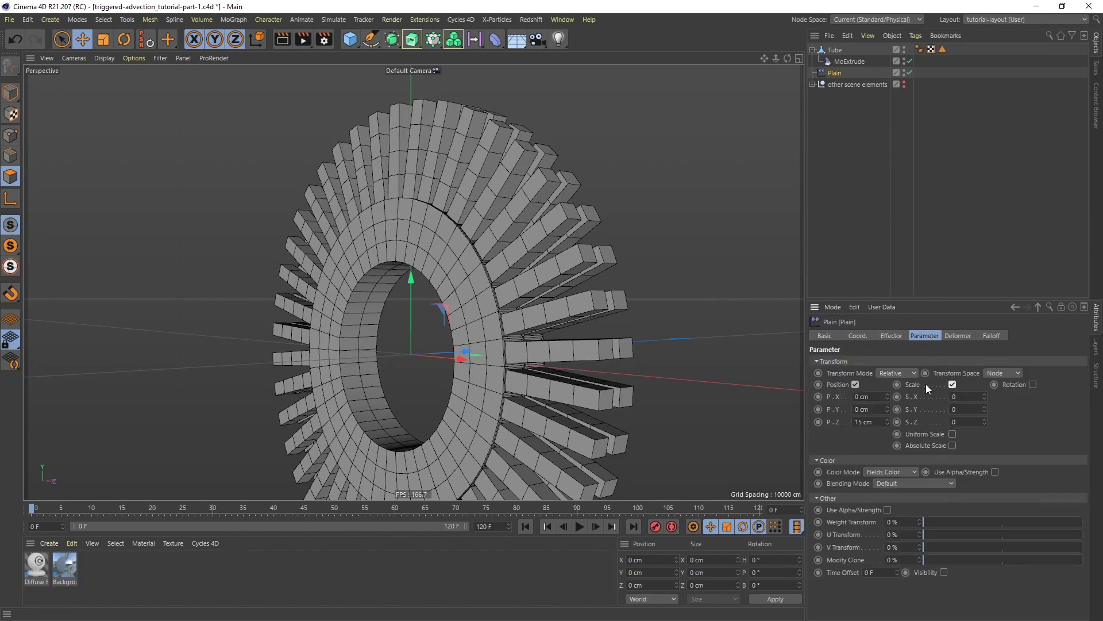
{"action": "left_click", "coordinate": [969, 396]}
{"action": "key", "text": "Tab"}
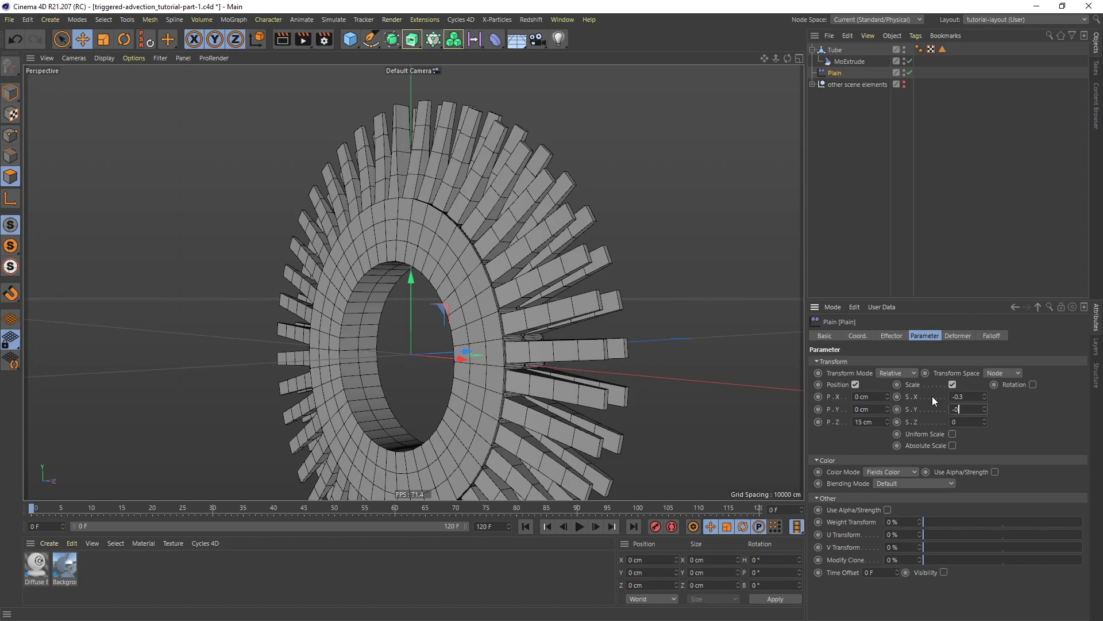
{"action": "key", "text": "Return"}
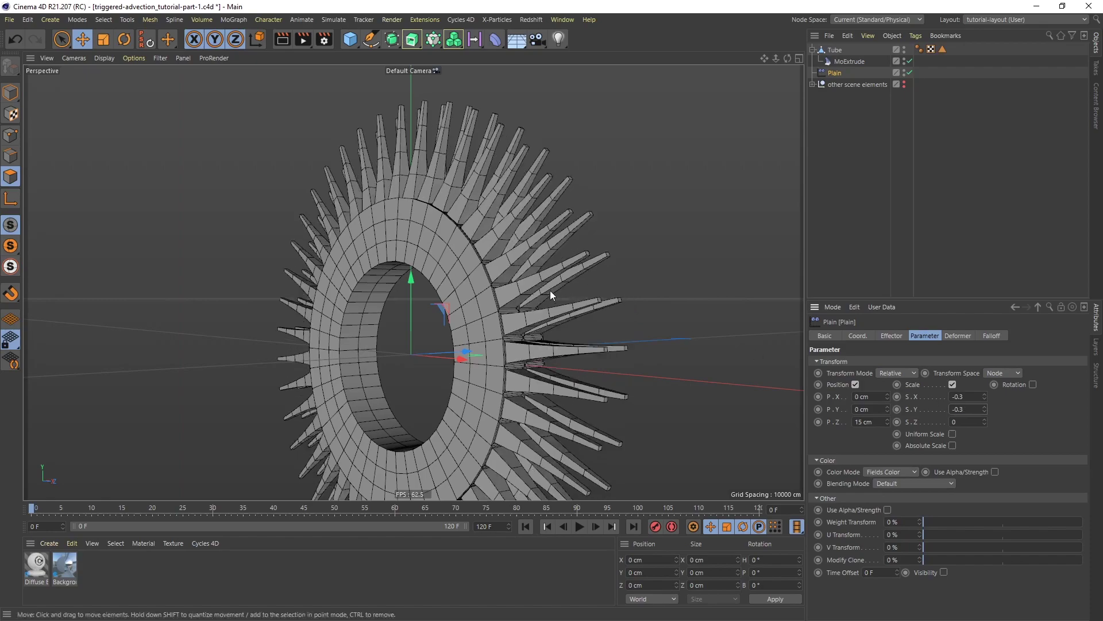
{"action": "mouse_move", "coordinate": [510, 277]}
{"action": "left_mouse_down", "text": "alt"}
{"action": "mouse_move", "coordinate": [579, 297]}
{"action": "mouse_move", "coordinate": [539, 302]}
{"action": "mouse_move", "coordinate": [526, 280]}
{"action": "left_mouse_up", "text": "alt"}
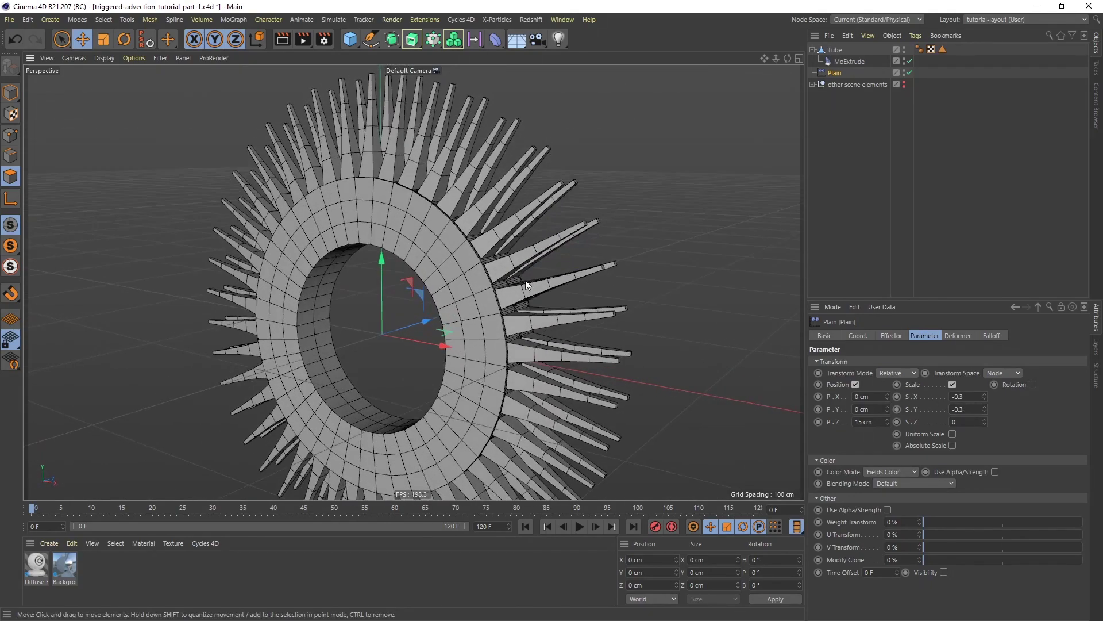
{"action": "mouse_move", "coordinate": [517, 243]}
{"action": "left_mouse_down", "text": "alt"}
{"action": "mouse_move", "coordinate": [497, 236]}
{"action": "mouse_move", "coordinate": [518, 254]}
{"action": "left_mouse_up", "text": "alt"}
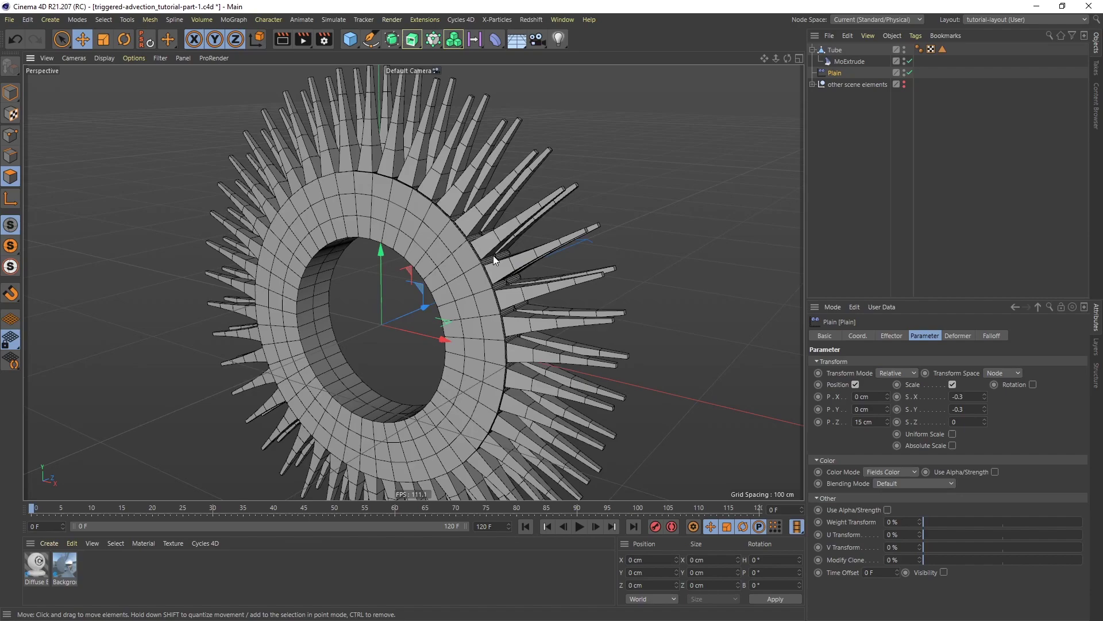
{"action": "scroll", "coordinate": [498, 179], "scroll_direction": "up", "scroll_amount": 6}
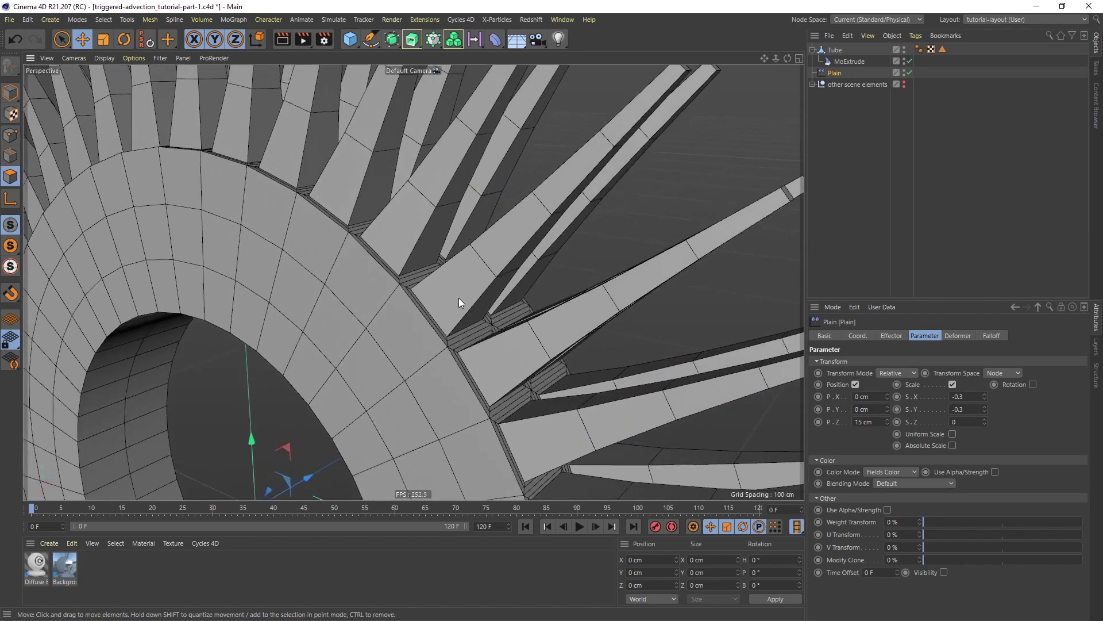
{"action": "scroll", "coordinate": [429, 282], "scroll_direction": "down", "scroll_amount": 4}
{"action": "scroll", "coordinate": [425, 279], "scroll_direction": "up", "scroll_amount": 2}
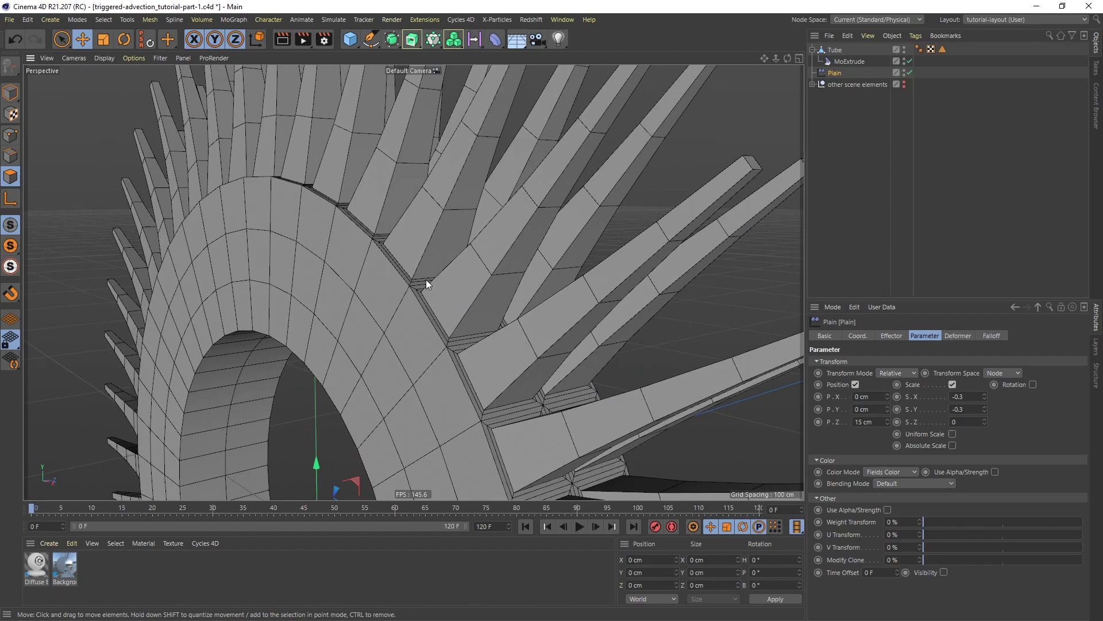
Add a Bevel deformer and place it under the Tube, below MoExtrude
{"action": "left_click", "coordinate": [494, 40]}
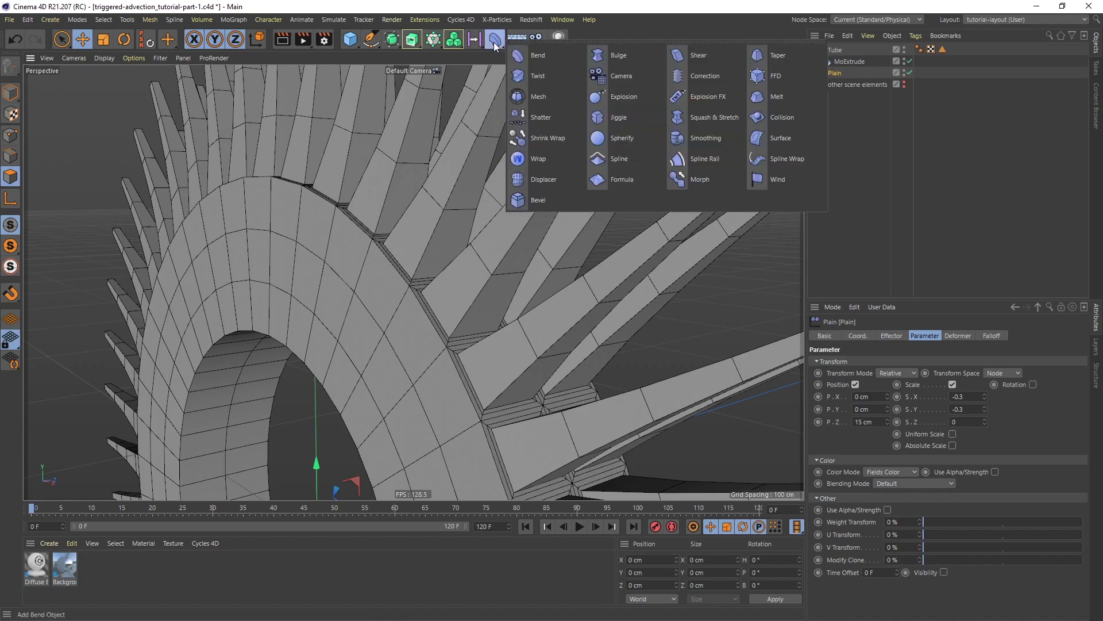
{"action": "left_click", "coordinate": [529, 199]}
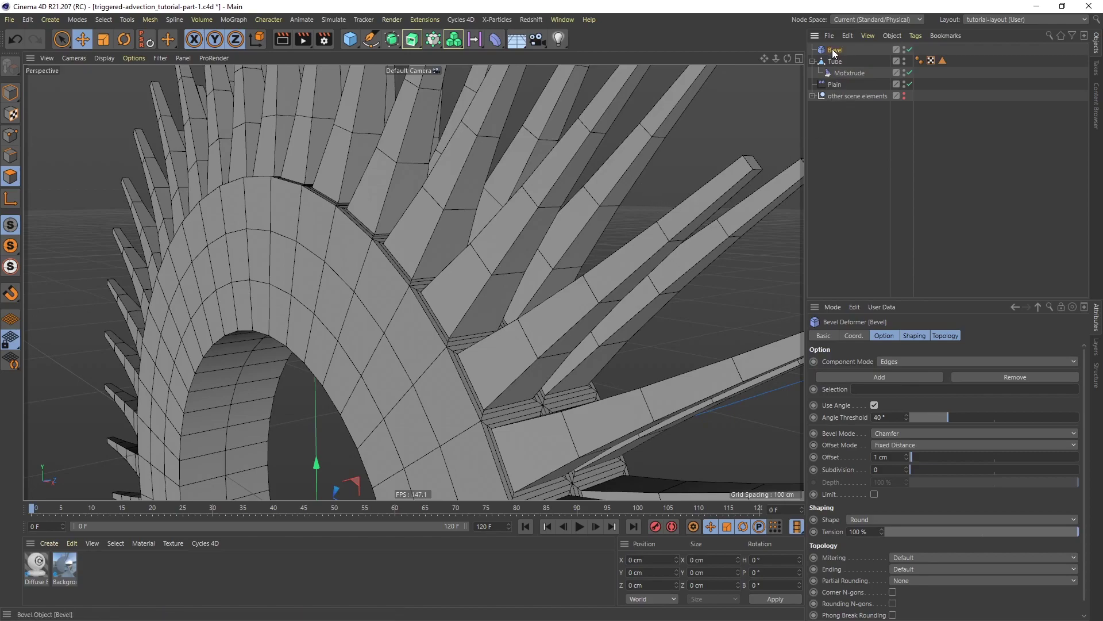
{"action": "left_click_drag", "start_coordinate": [835, 51], "coordinate": [830, 66]}
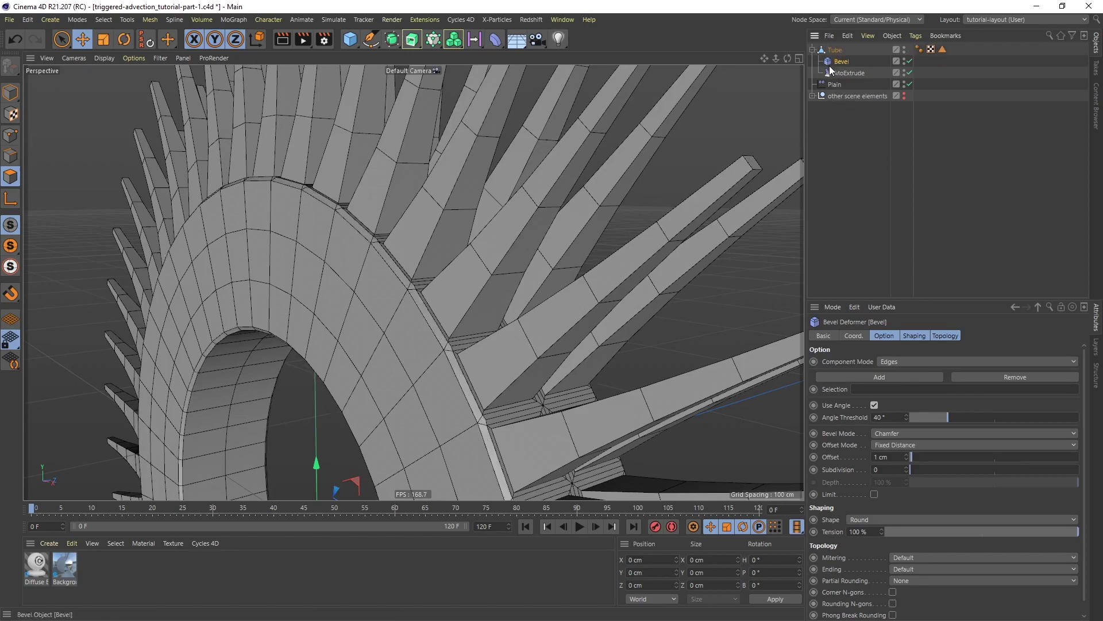
{"action": "scroll", "coordinate": [430, 298], "scroll_direction": "up", "scroll_amount": 6}
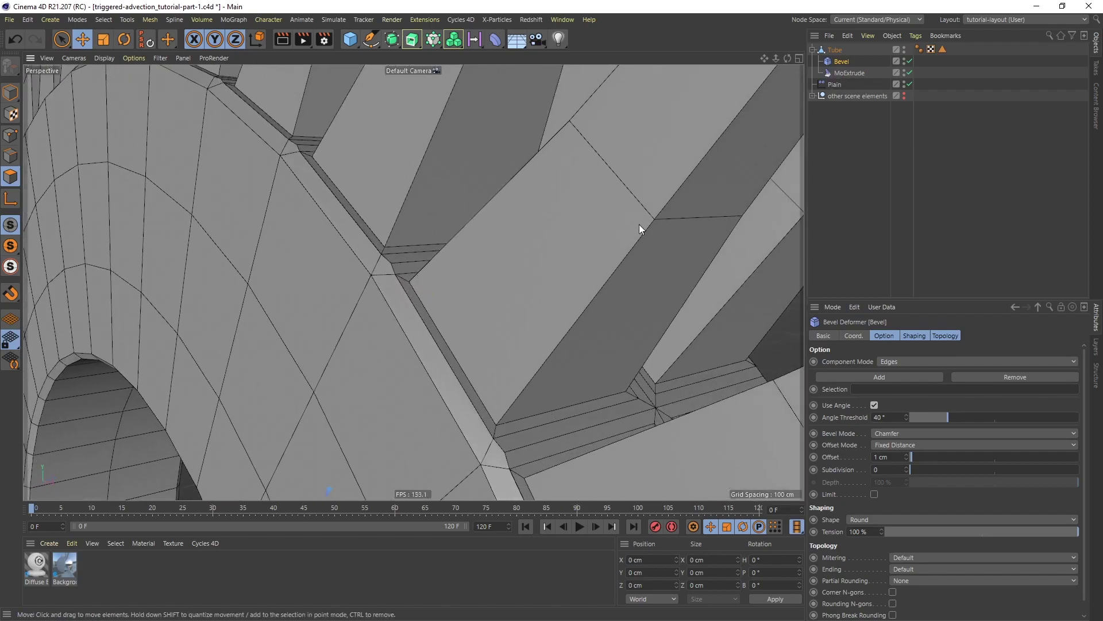
{"action": "left_click_drag", "start_coordinate": [841, 61], "coordinate": [838, 80]}
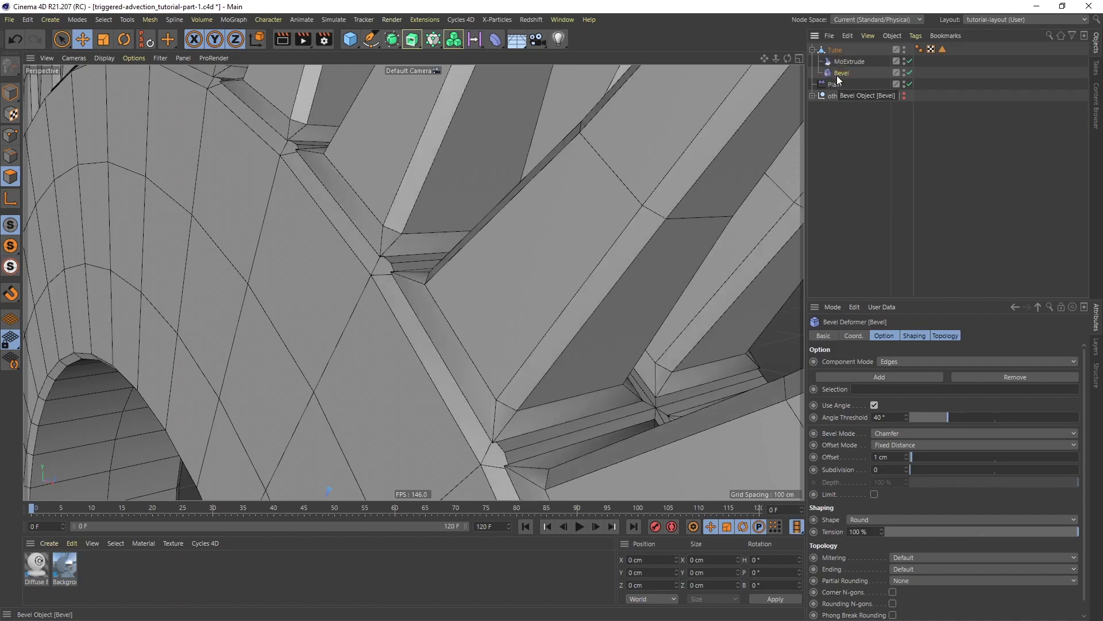
{"action": "scroll", "coordinate": [512, 271], "scroll_direction": "down", "scroll_amount": 4}
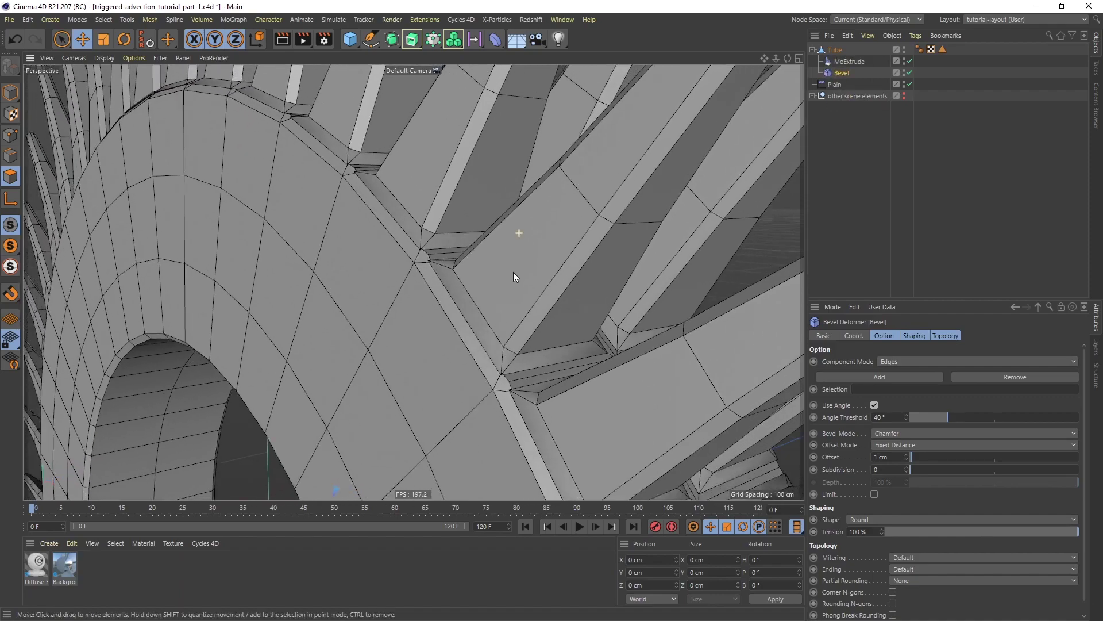
{"action": "scroll", "coordinate": [507, 304], "scroll_direction": "up", "scroll_amount": 4}
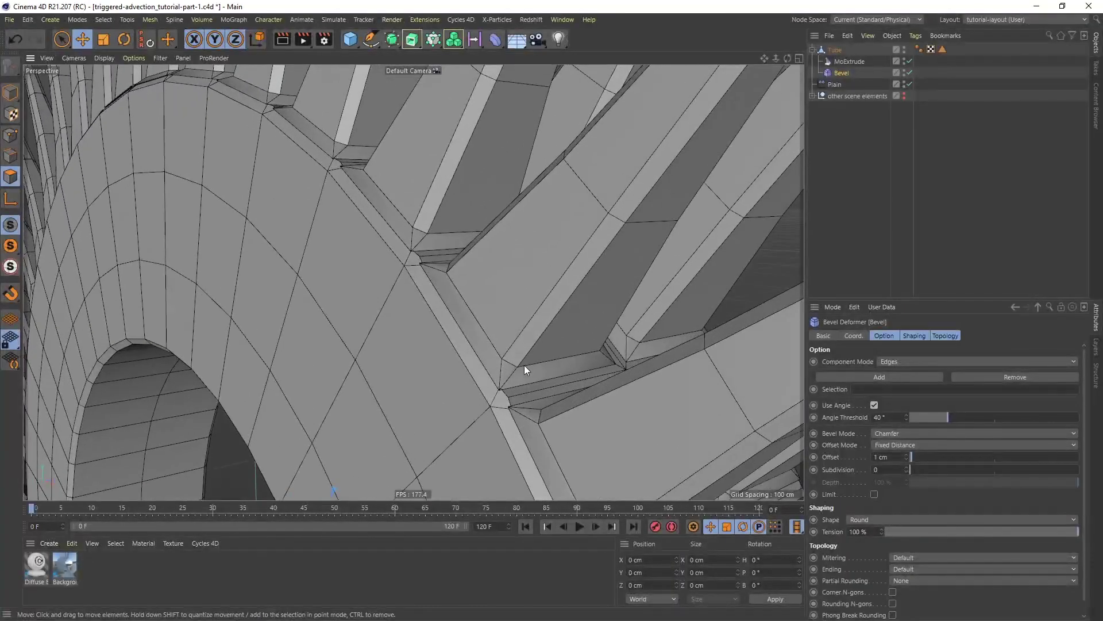
{"action": "scroll", "coordinate": [505, 345], "scroll_direction": "up", "scroll_amount": 3}
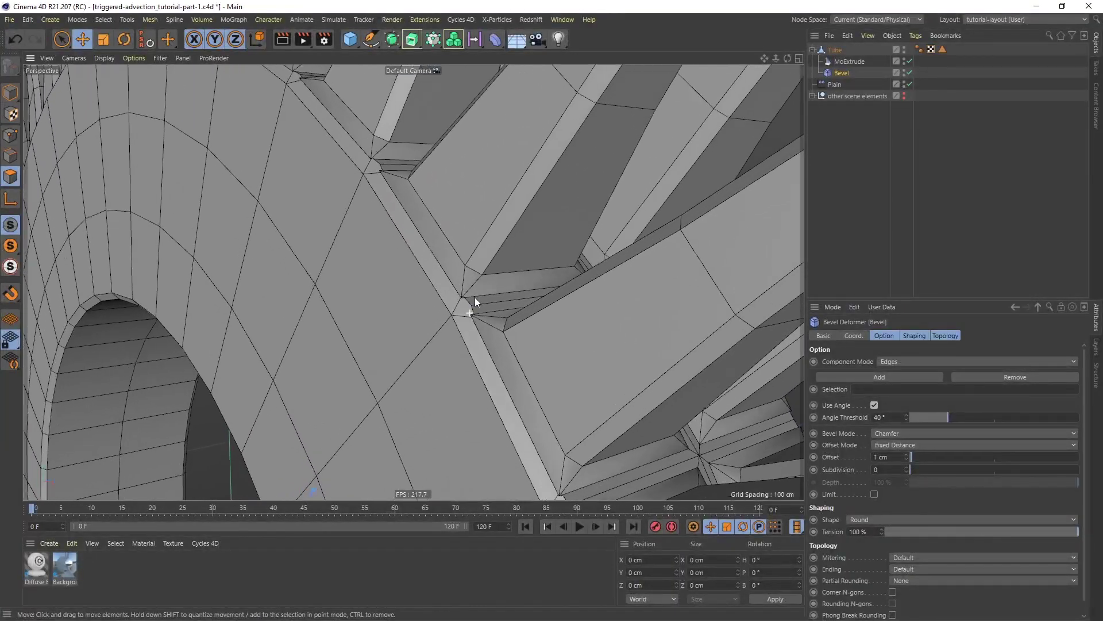
{"action": "scroll", "coordinate": [482, 281], "scroll_direction": "up", "scroll_amount": 2}
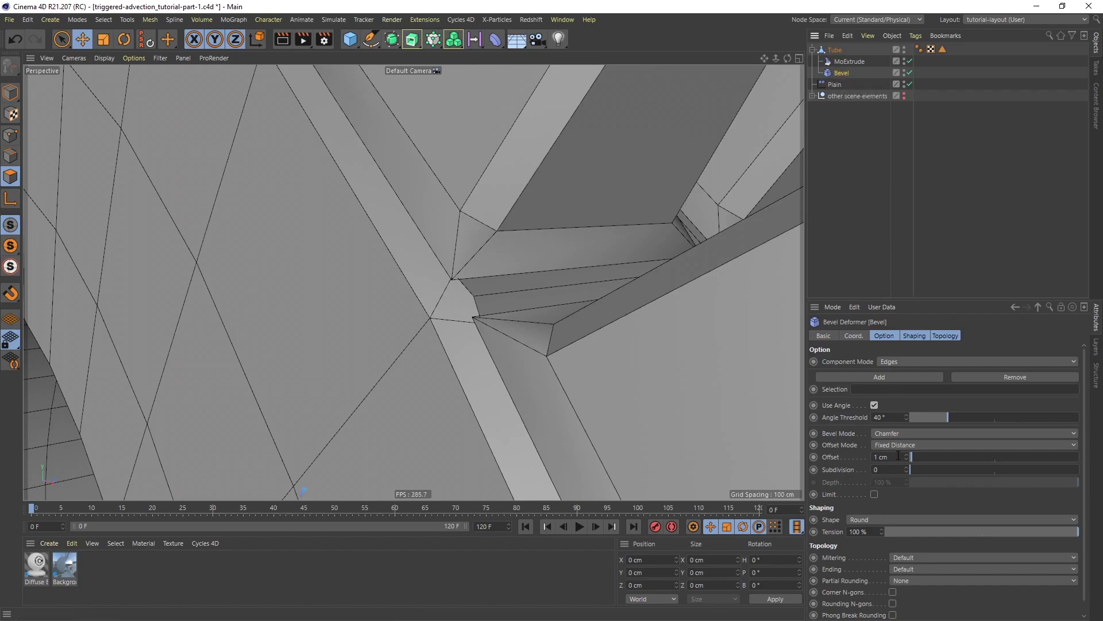
Set the Bevel Offset to 0.2 cm and Subdivision to 2
{"action": "left_click_drag", "start_coordinate": [896, 456], "coordinate": [866, 460]}
{"action": "type", "text": "0.2"}
{"action": "key", "text": "Return"}
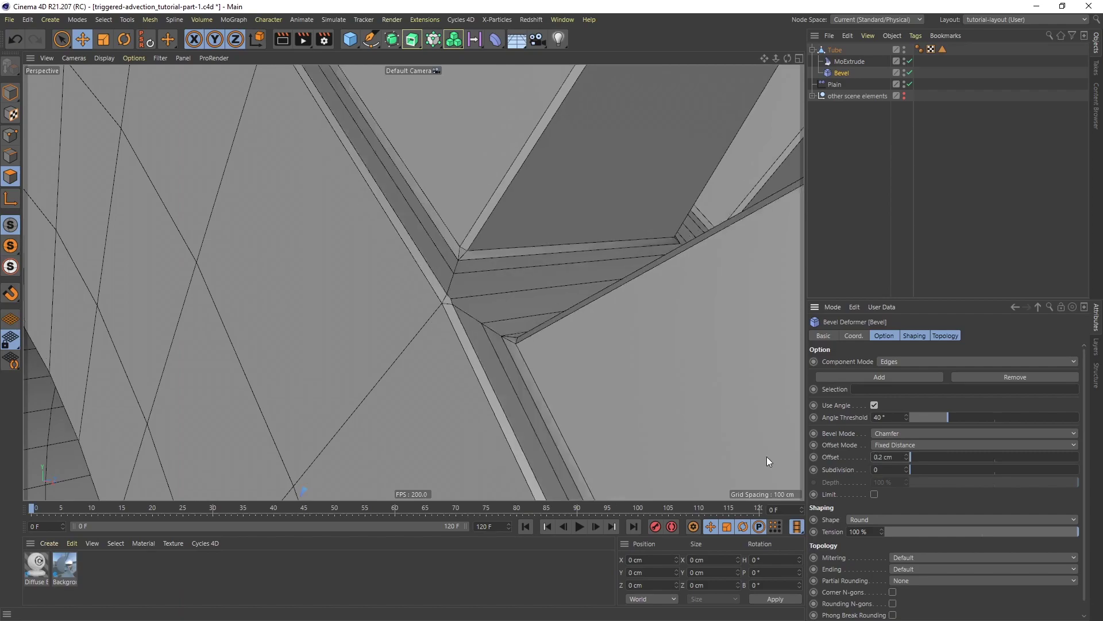
{"action": "left_click_drag", "start_coordinate": [540, 398], "coordinate": [464, 363], "text": "alt"}
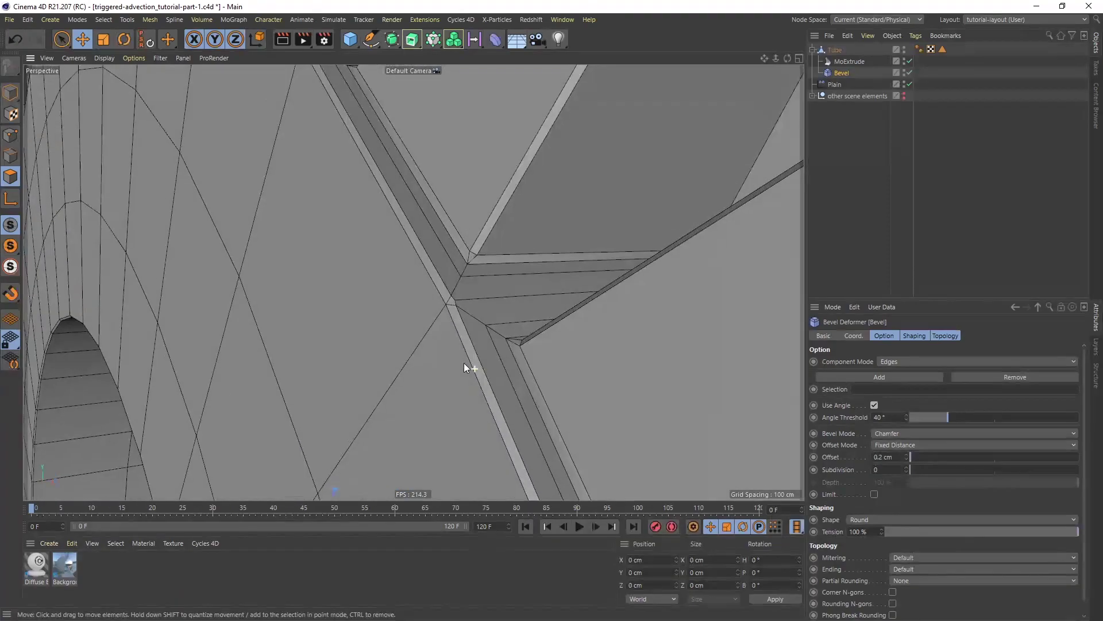
{"action": "left_click", "coordinate": [905, 467]}
{"action": "left_click", "coordinate": [906, 467]}
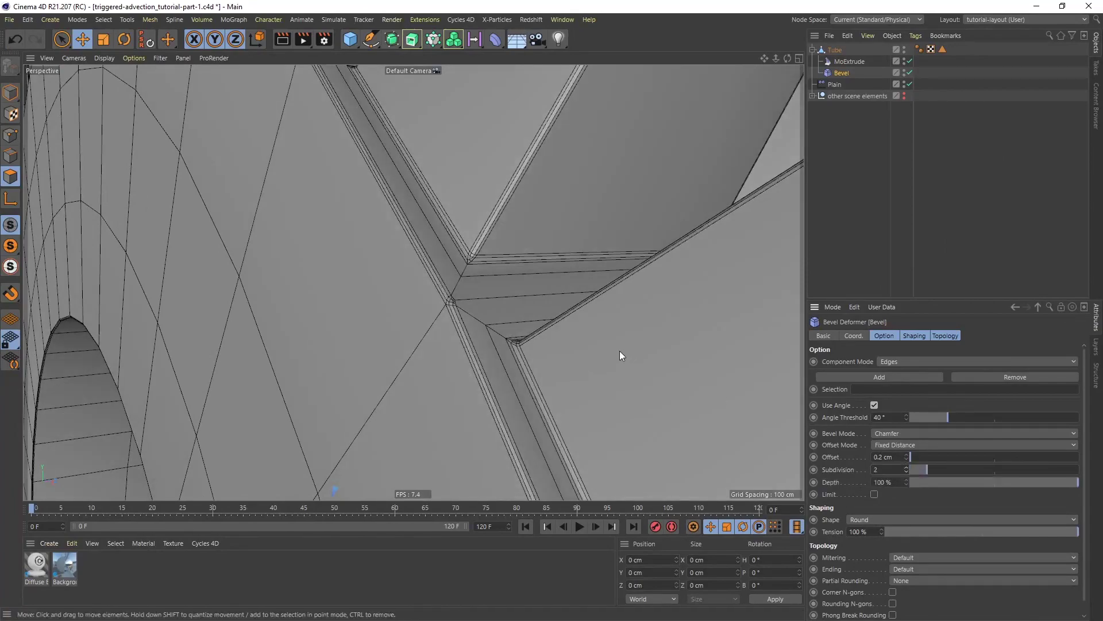
{"action": "left_click_drag", "start_coordinate": [550, 347], "coordinate": [550, 367], "text": "alt"}
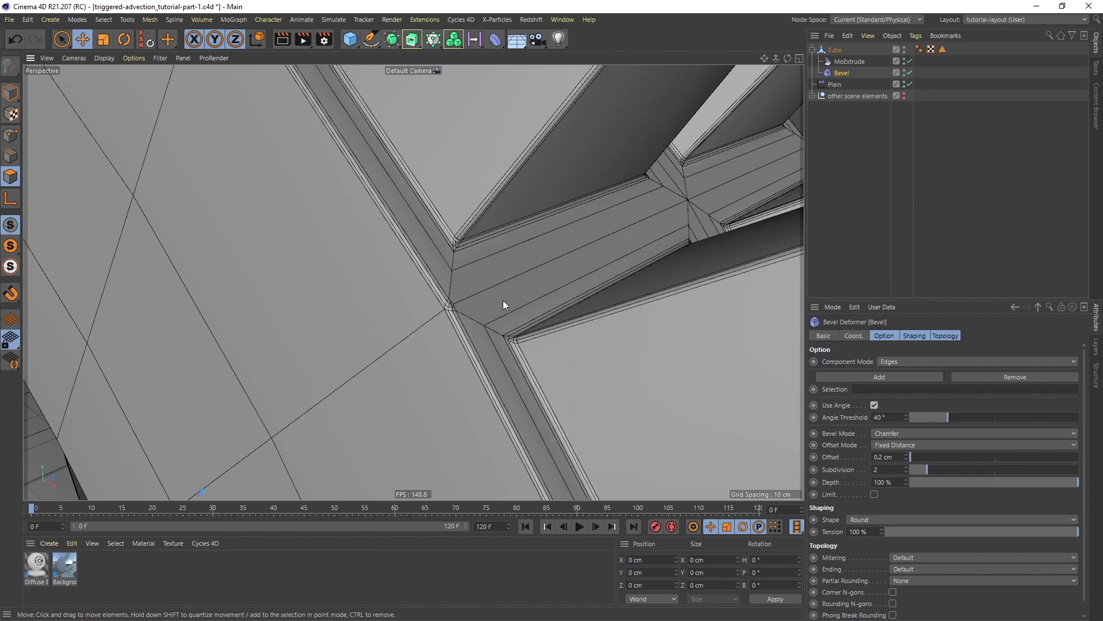
{"action": "right_click_drag", "start_coordinate": [505, 305], "coordinate": [508, 353], "text": "alt"}
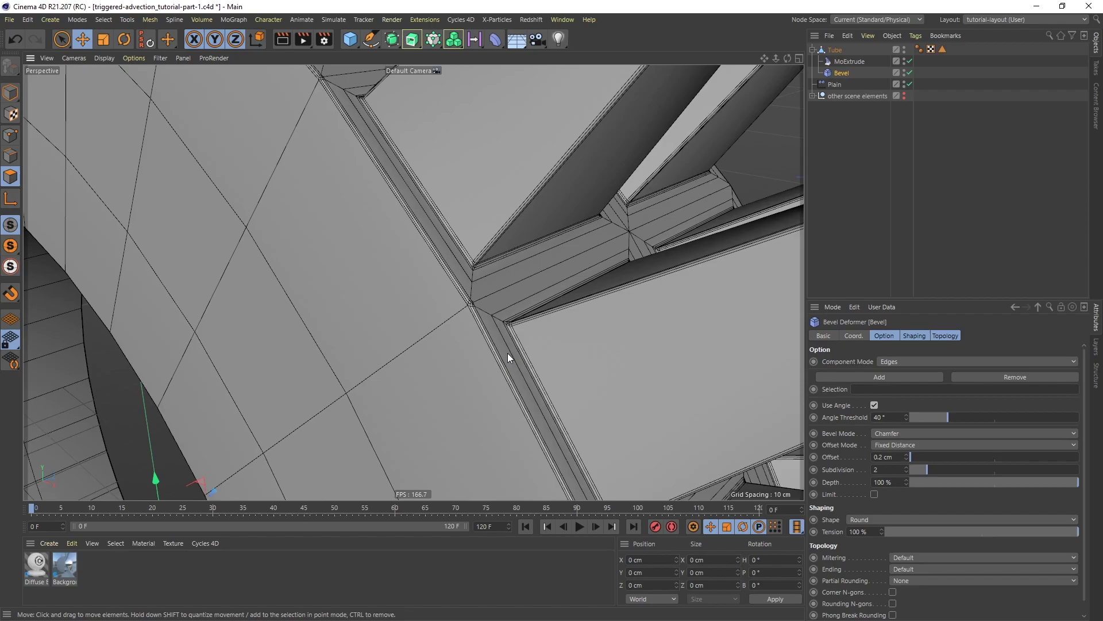
Wrap the Tube in a Cloth Surface generator
{"action": "left_click", "coordinate": [836, 51]}
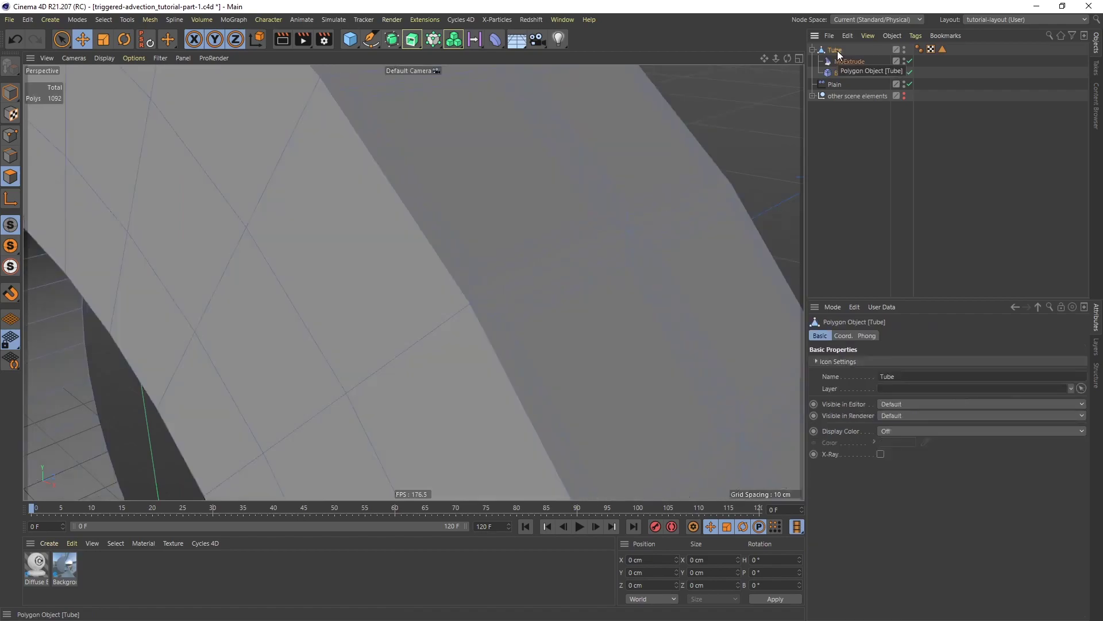
{"action": "left_click", "coordinate": [393, 40]}
{"action": "left_click", "coordinate": [436, 76], "text": "alt"}
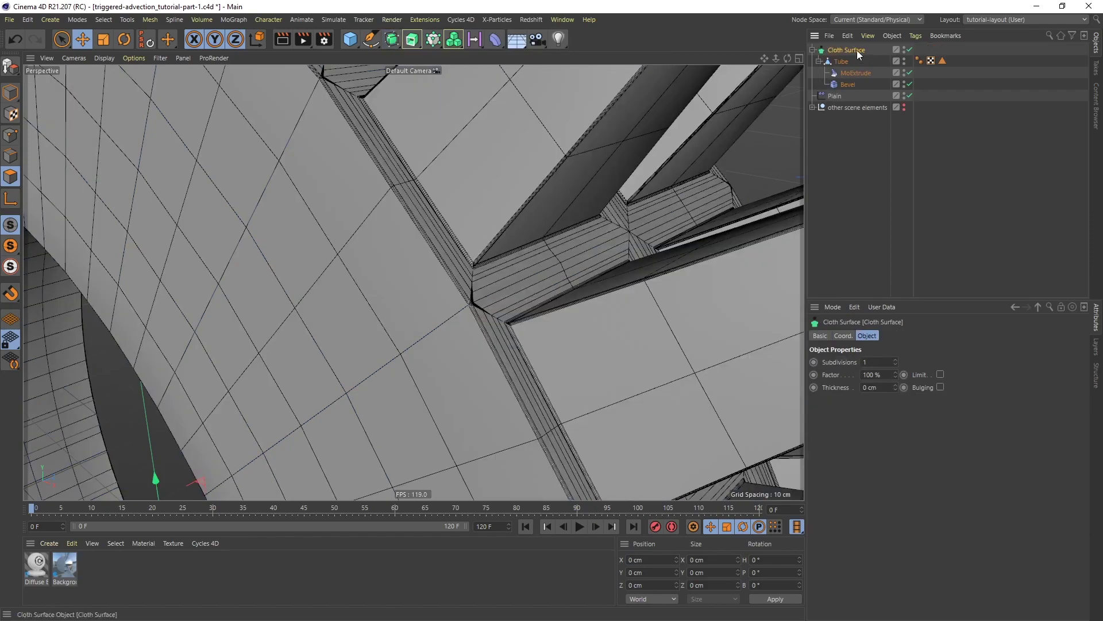
Give the Cloth Surface 0 subdivisions and 0.1 cm thickness
{"action": "double_click", "coordinate": [869, 362]}
{"action": "type", "text": "0"}
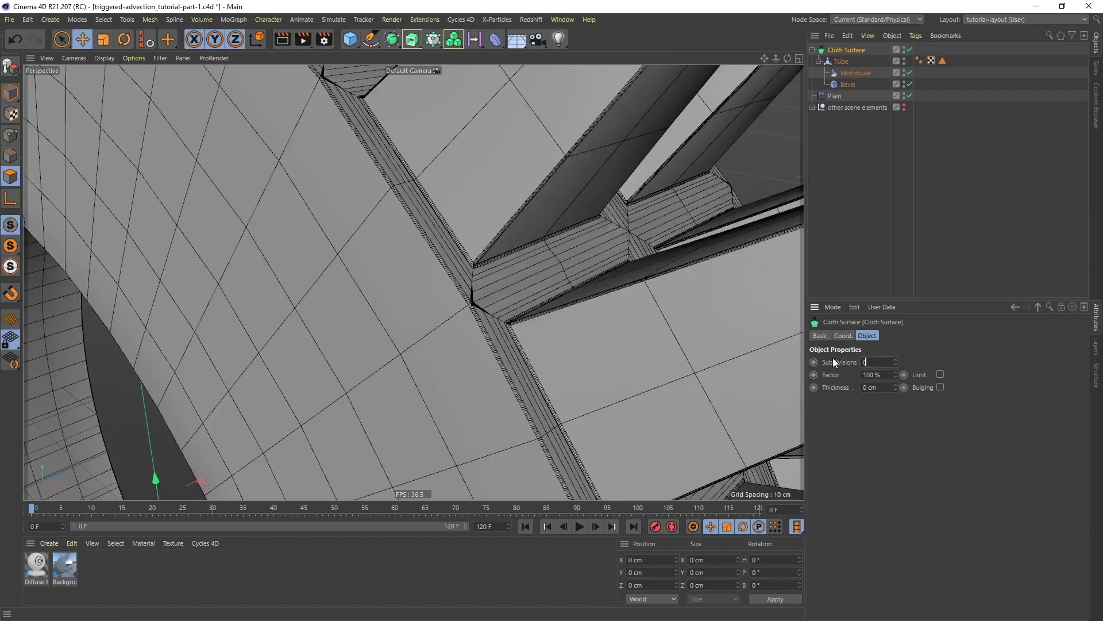
{"action": "key", "text": "Return"}
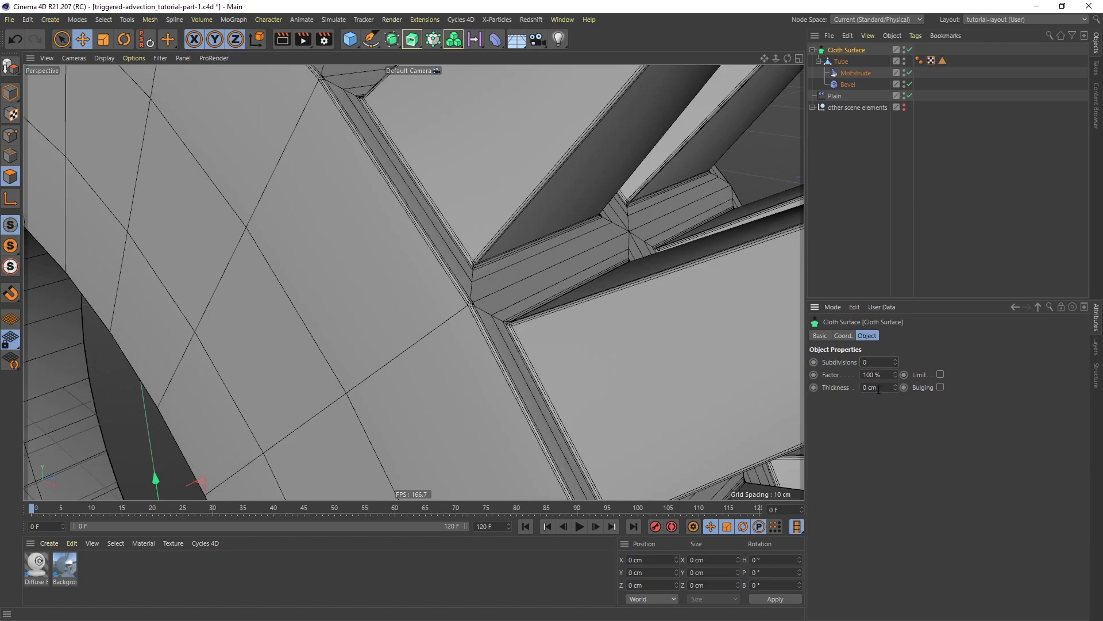
{"action": "double_click", "coordinate": [871, 387]}
{"action": "key", "text": "Return"}
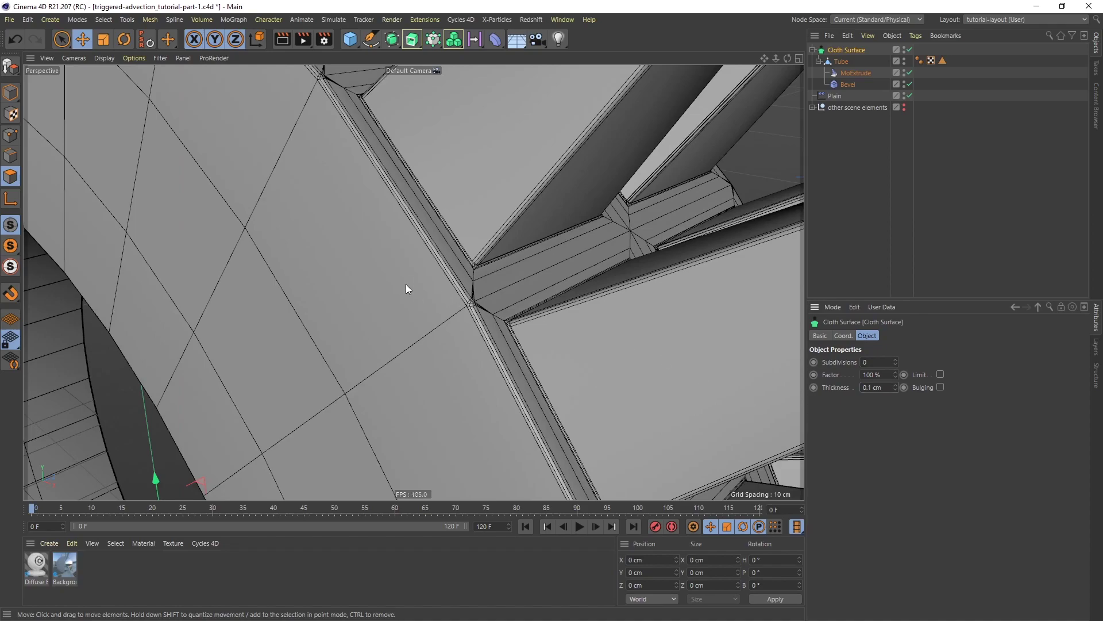
{"action": "scroll", "coordinate": [460, 298], "scroll_direction": "down", "scroll_amount": 3}
{"action": "left_click_drag", "start_coordinate": [487, 293], "coordinate": [521, 211], "text": "alt"}
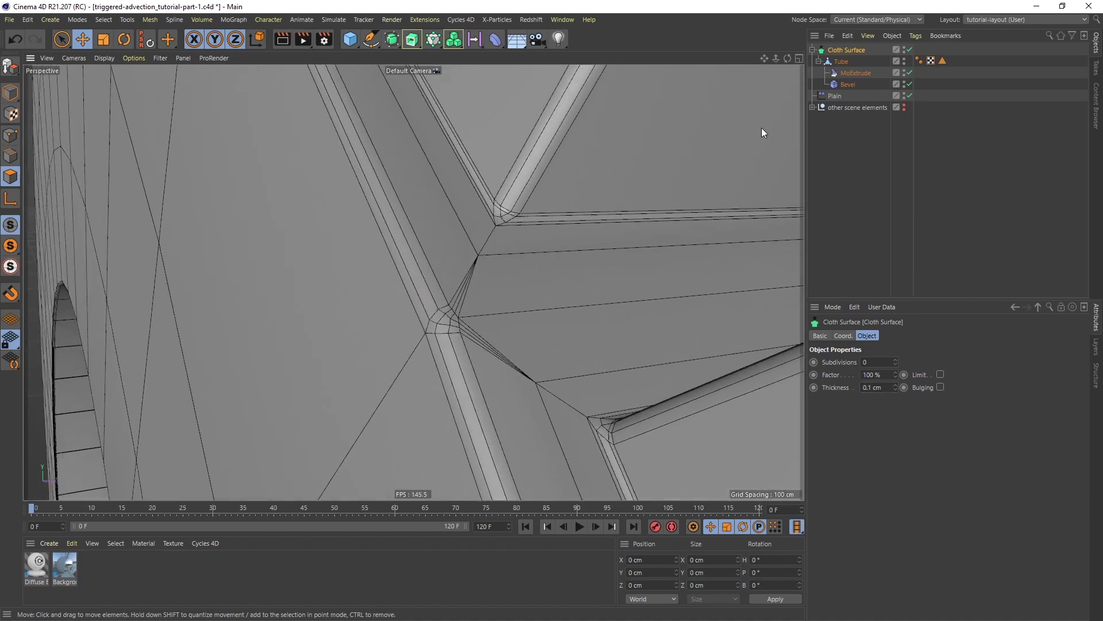
{"action": "left_click", "coordinate": [850, 84]}
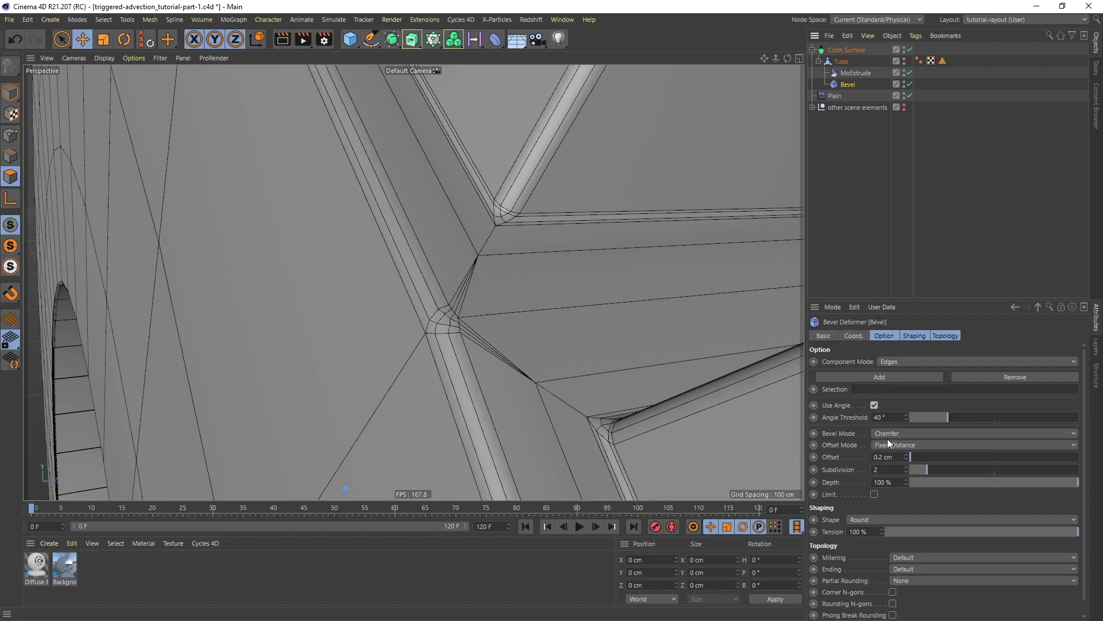
Switch the Bevel mitering to Uniform and inspect the bevelled joint
{"action": "left_click", "coordinate": [909, 558]}
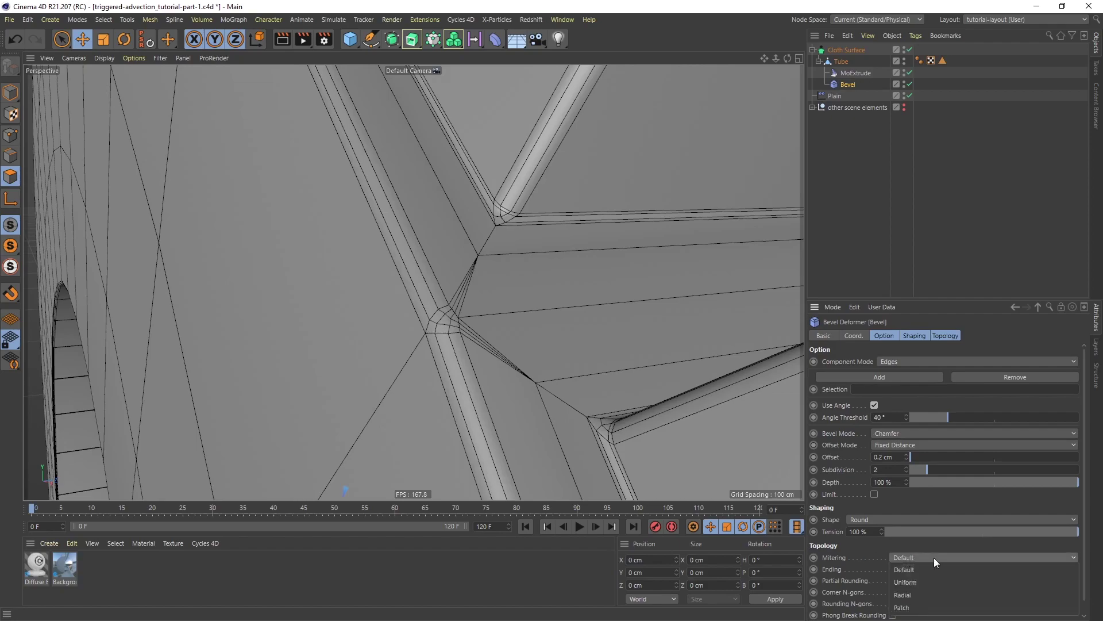
{"action": "left_click", "coordinate": [910, 582]}
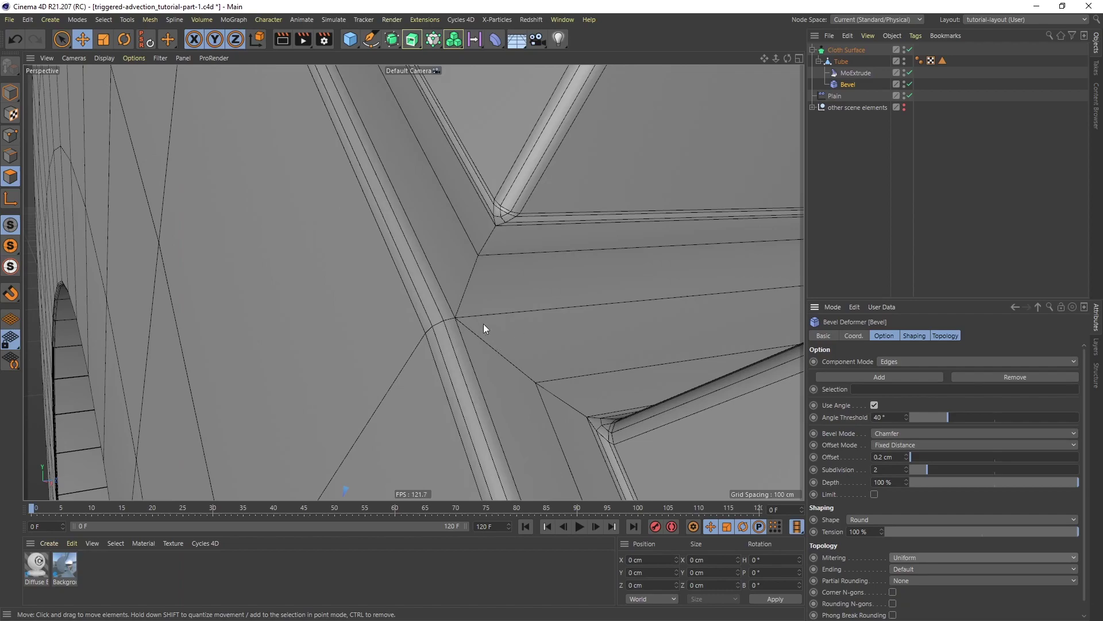
{"action": "left_click_drag", "start_coordinate": [484, 325], "coordinate": [506, 316], "text": "alt"}
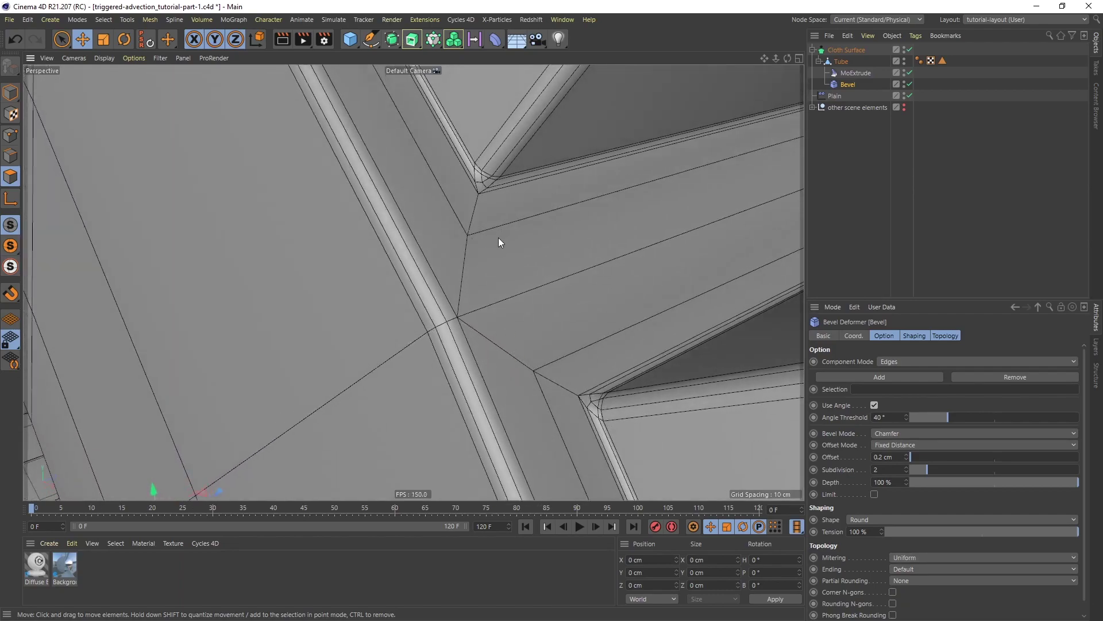
{"action": "scroll", "coordinate": [498, 235], "scroll_direction": "down", "scroll_amount": 3}
{"action": "scroll", "coordinate": [496, 233], "scroll_direction": "up", "scroll_amount": 3}
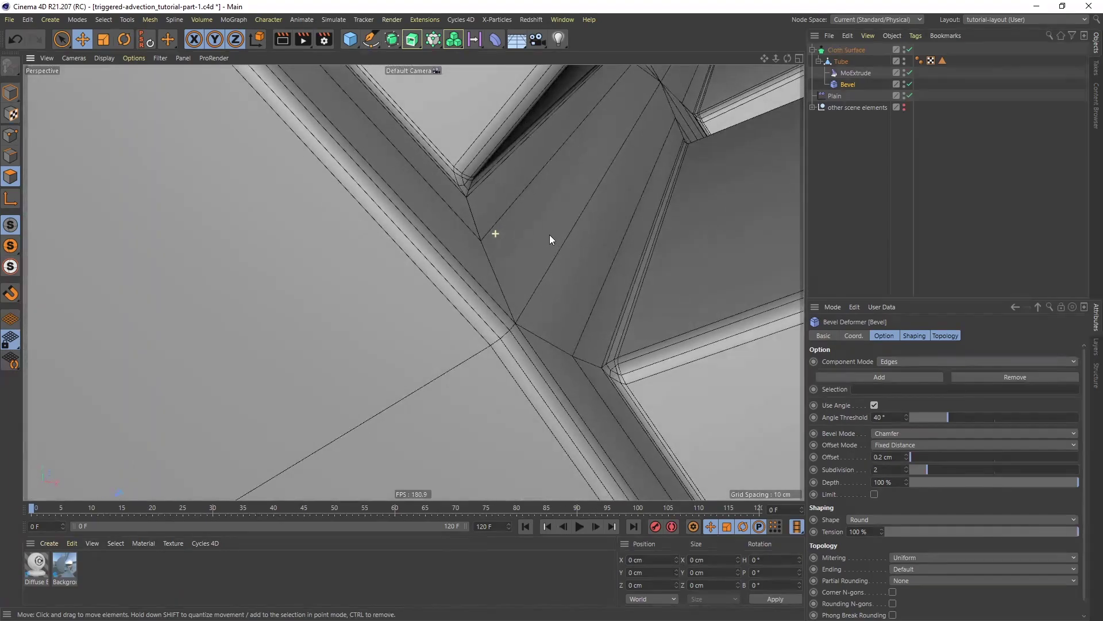
{"action": "scroll", "coordinate": [619, 342], "scroll_direction": "up", "scroll_amount": 2}
{"action": "scroll", "coordinate": [531, 230], "scroll_direction": "down", "scroll_amount": 10}
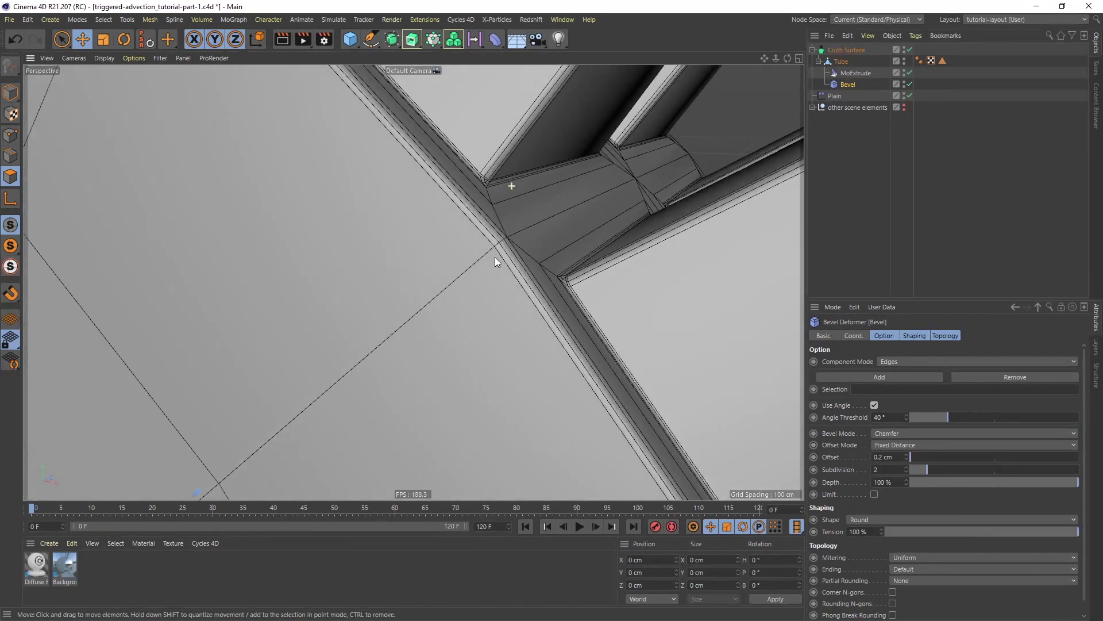
{"action": "scroll", "coordinate": [523, 230], "scroll_direction": "up", "scroll_amount": 8}
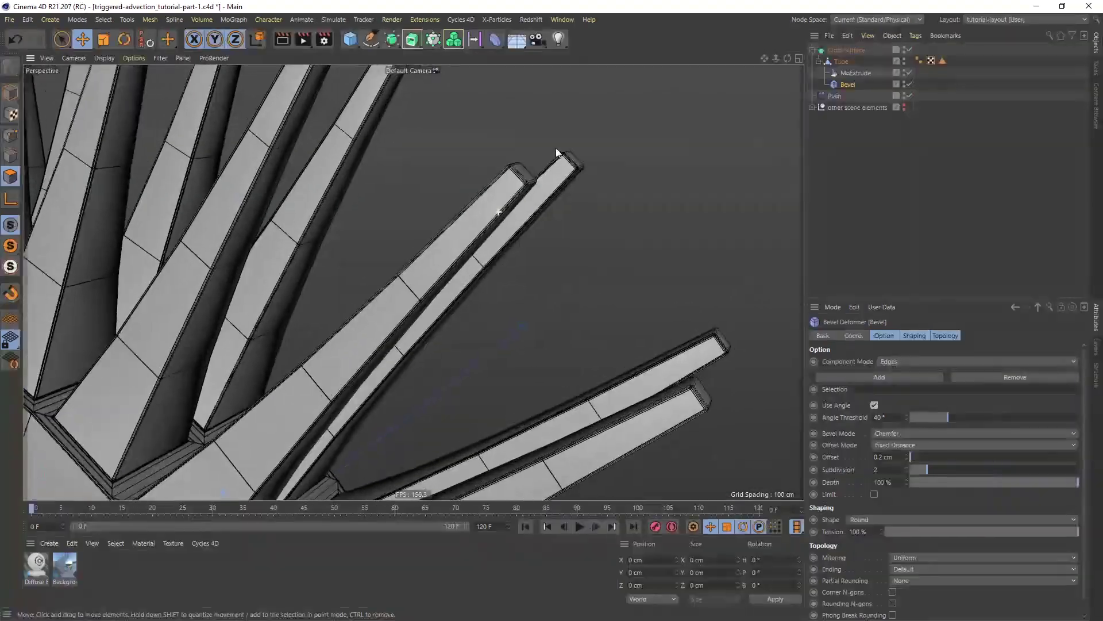
{"action": "scroll", "coordinate": [500, 224], "scroll_direction": "down", "scroll_amount": 6}
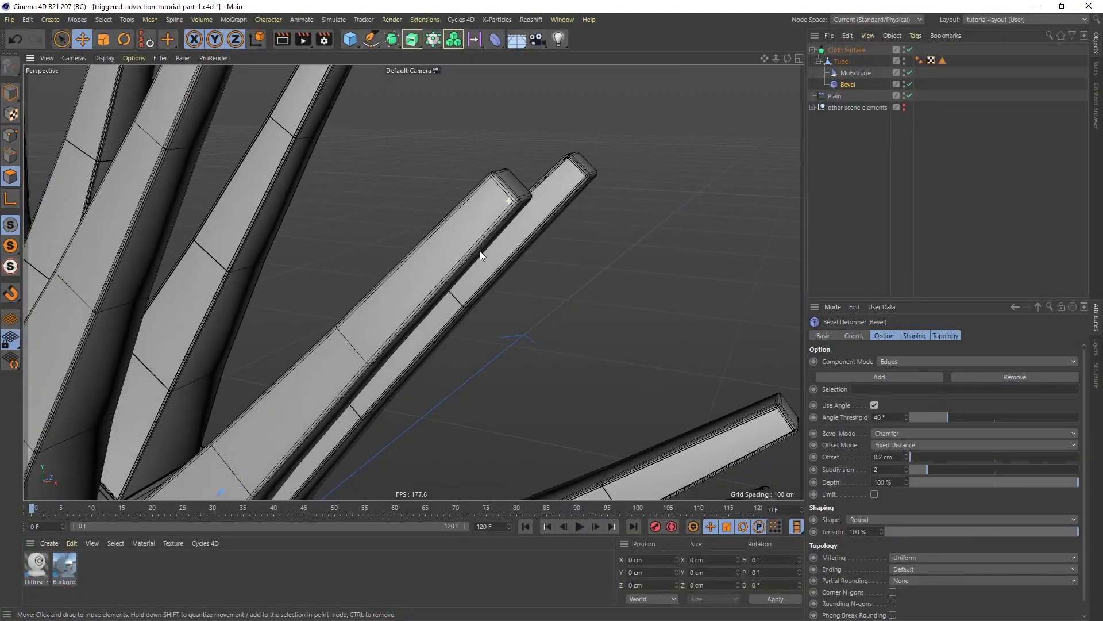
{"action": "scroll", "coordinate": [382, 298], "scroll_direction": "up", "scroll_amount": 8}
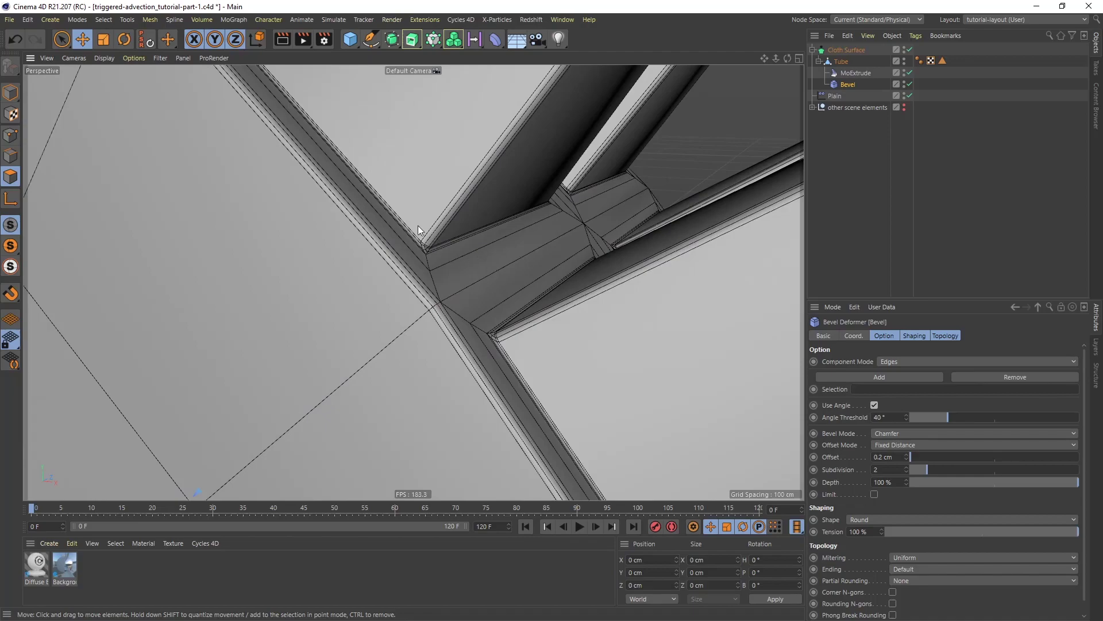
{"action": "scroll", "coordinate": [419, 234], "scroll_direction": "up", "scroll_amount": 3}
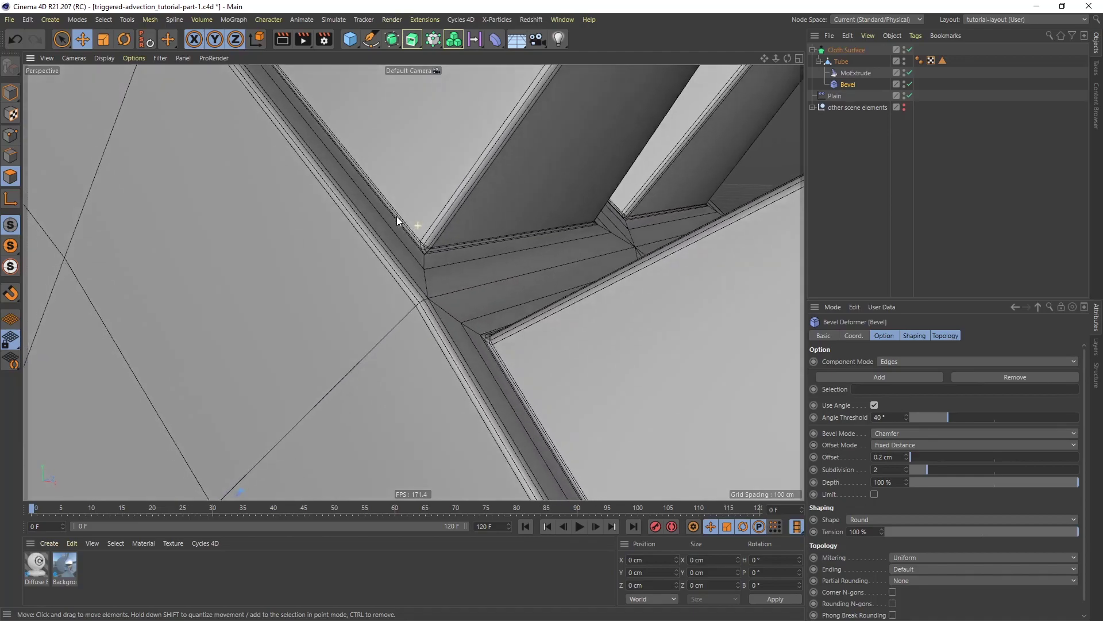
Set the Bevel Angle Threshold to 40° and view the whole spiked ring
{"action": "left_click_drag", "start_coordinate": [937, 417], "coordinate": [988, 418]}
{"action": "left_click", "coordinate": [892, 417]}
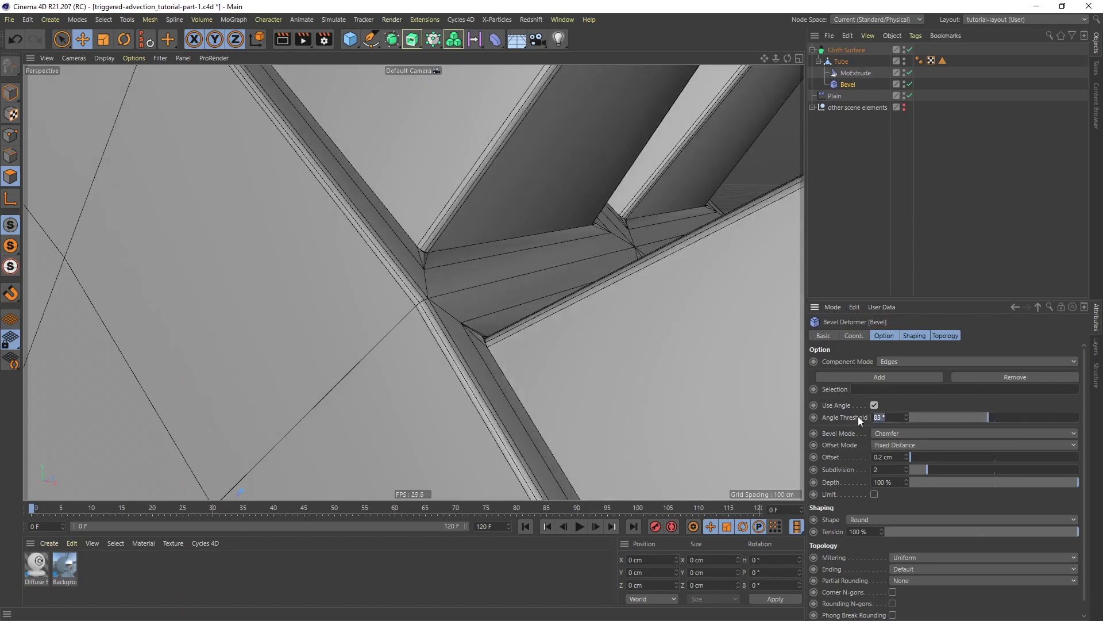
{"action": "type", "text": "40"}
{"action": "key", "text": "Return"}
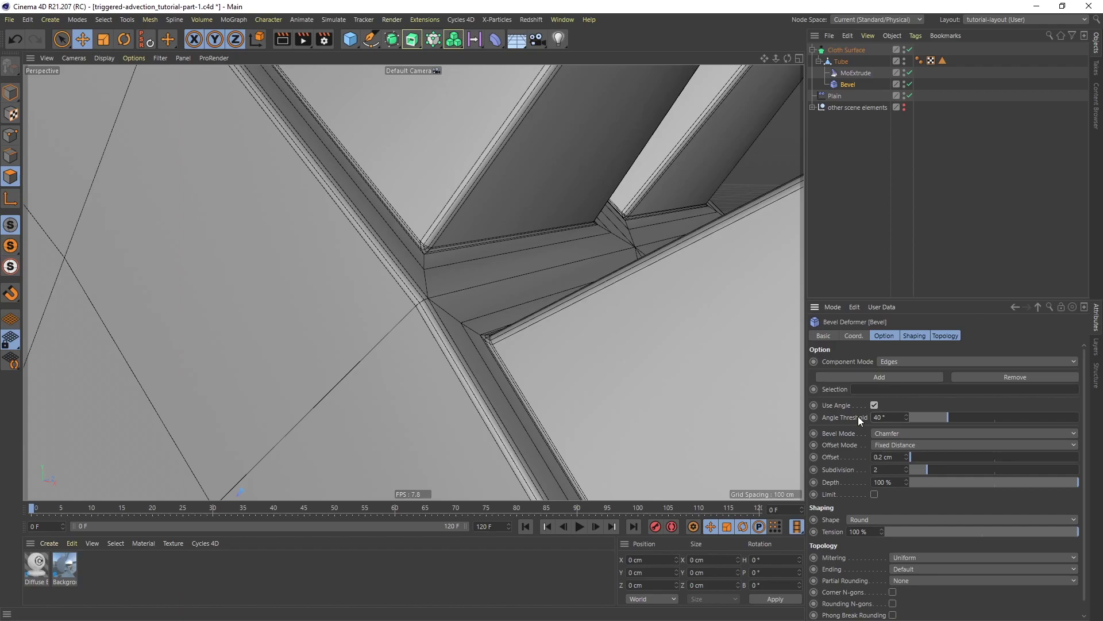
{"action": "scroll", "coordinate": [572, 295], "scroll_direction": "down", "scroll_amount": 10}
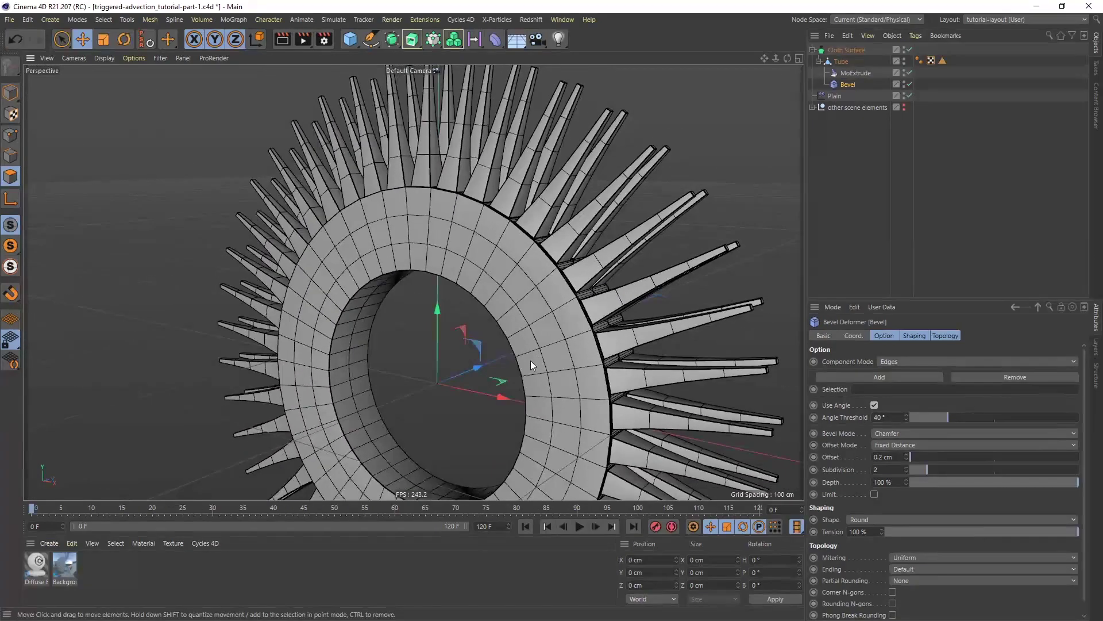
{"action": "scroll", "coordinate": [549, 350], "scroll_direction": "down", "scroll_amount": 3}
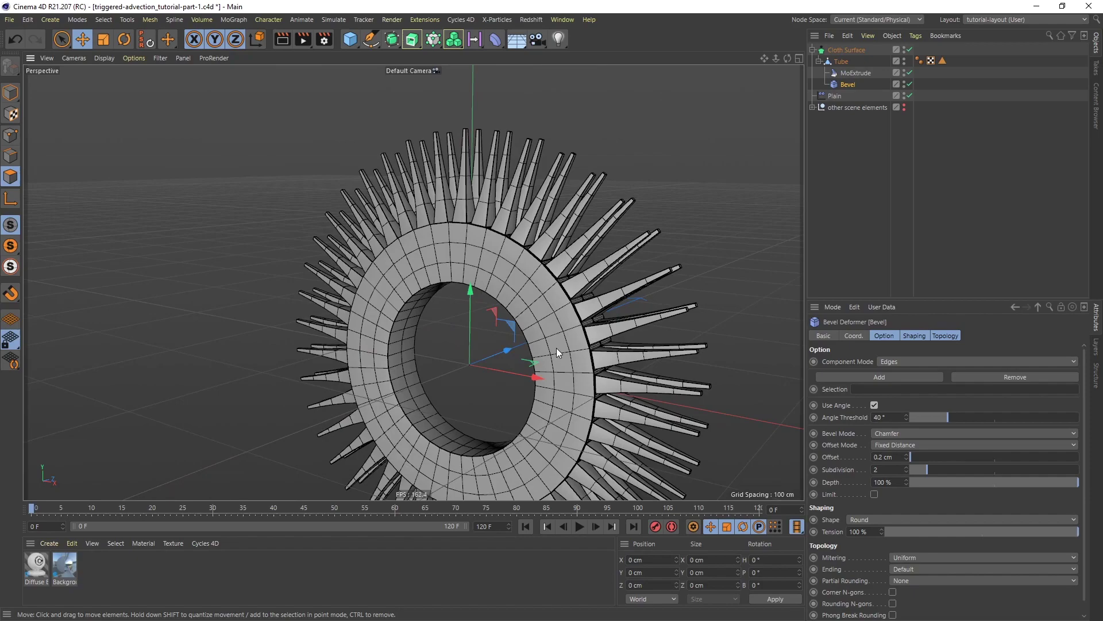
{"action": "left_click_drag", "start_coordinate": [556, 347], "coordinate": [615, 347], "text": "alt"}
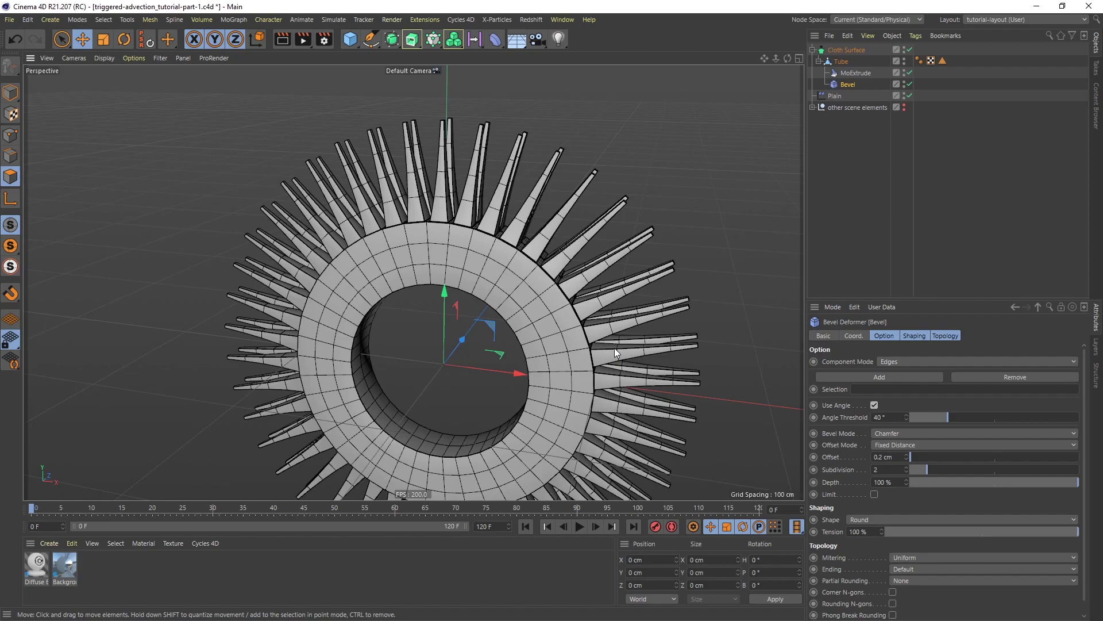
Add a Spherical Field to the Plain effector's Falloff list
{"action": "left_click", "coordinate": [836, 95]}
{"action": "left_click", "coordinate": [992, 336]}
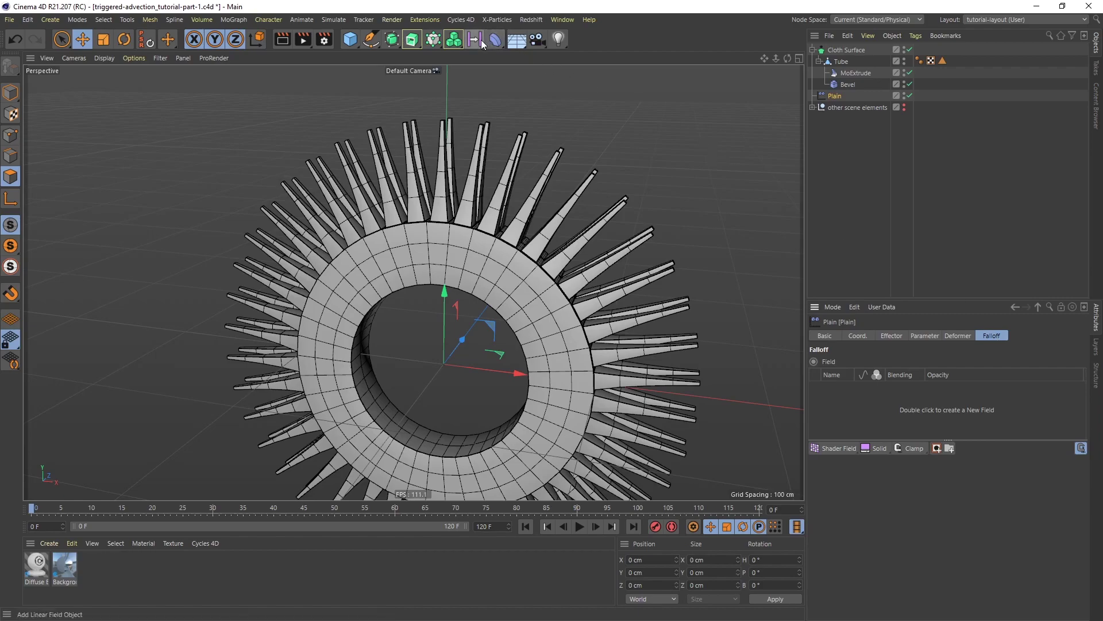
{"action": "left_click_drag", "start_coordinate": [481, 40], "coordinate": [526, 91]}
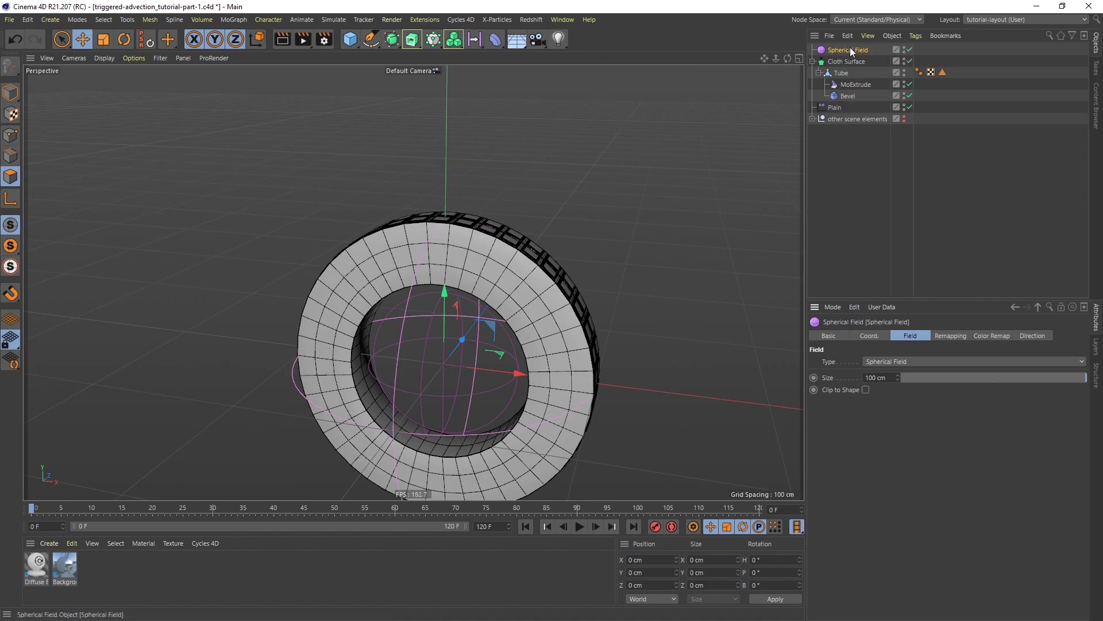
Rename the field to 'Spherical Field reveal teeth'
{"action": "left_click", "coordinate": [865, 51]}
{"action": "double_click", "coordinate": [865, 50]}
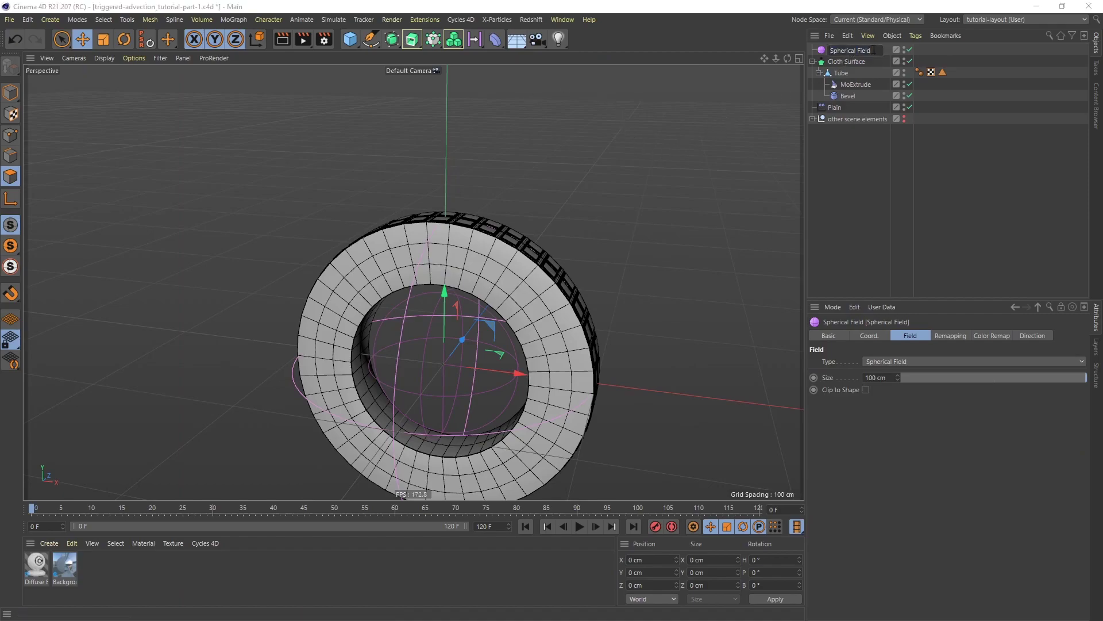
{"action": "type", "text": "reveal teeth"}
{"action": "key", "text": "Return"}
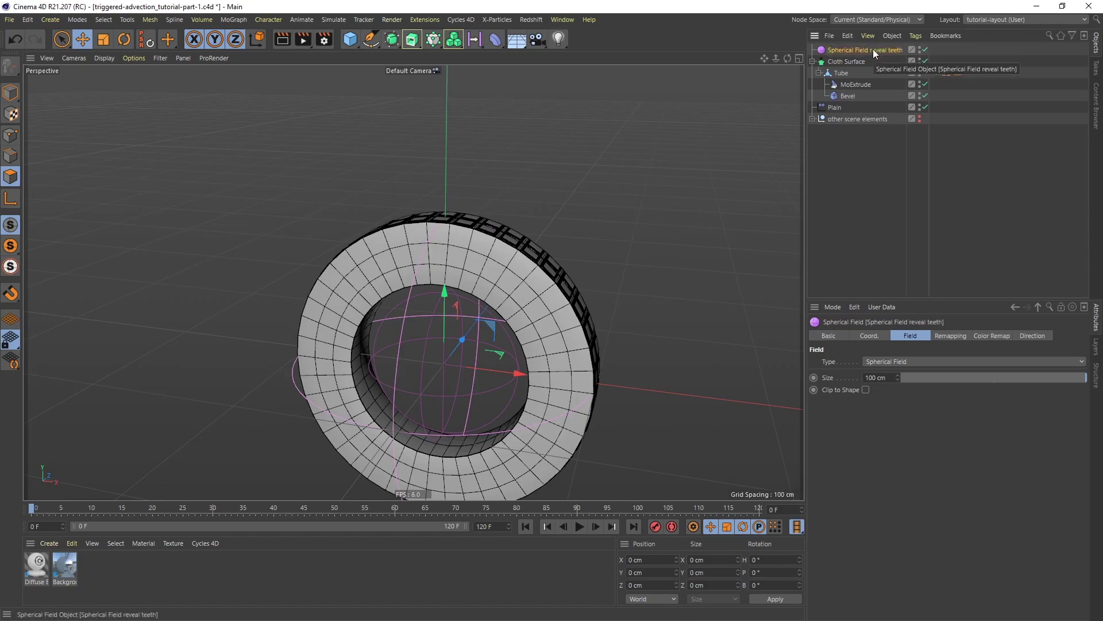
{"action": "left_click", "coordinate": [836, 108]}
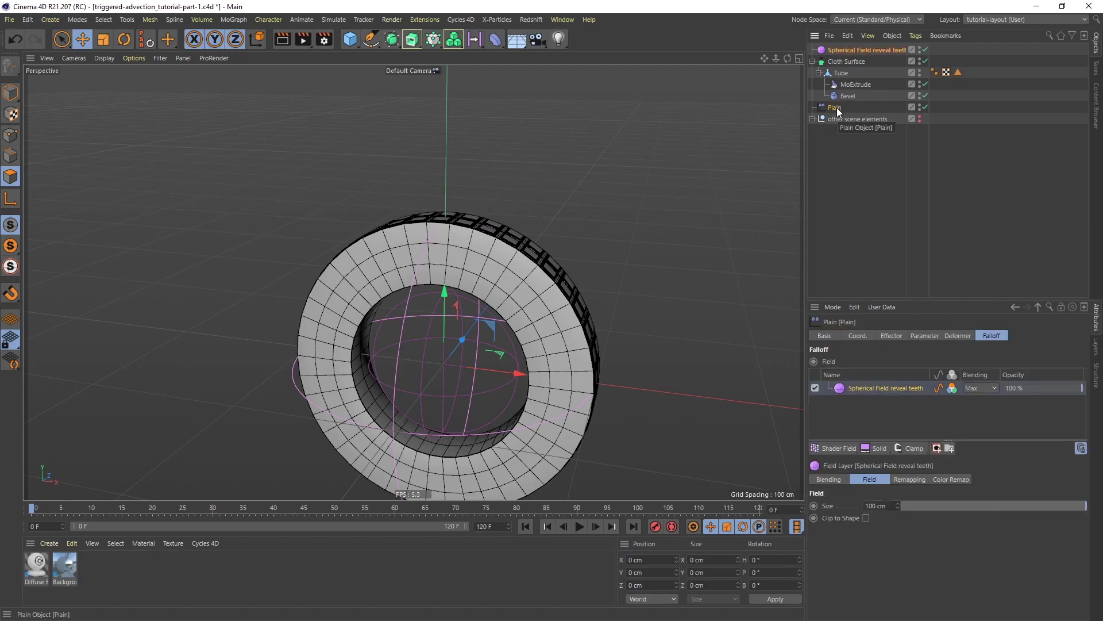
{"action": "left_click", "coordinate": [853, 49]}
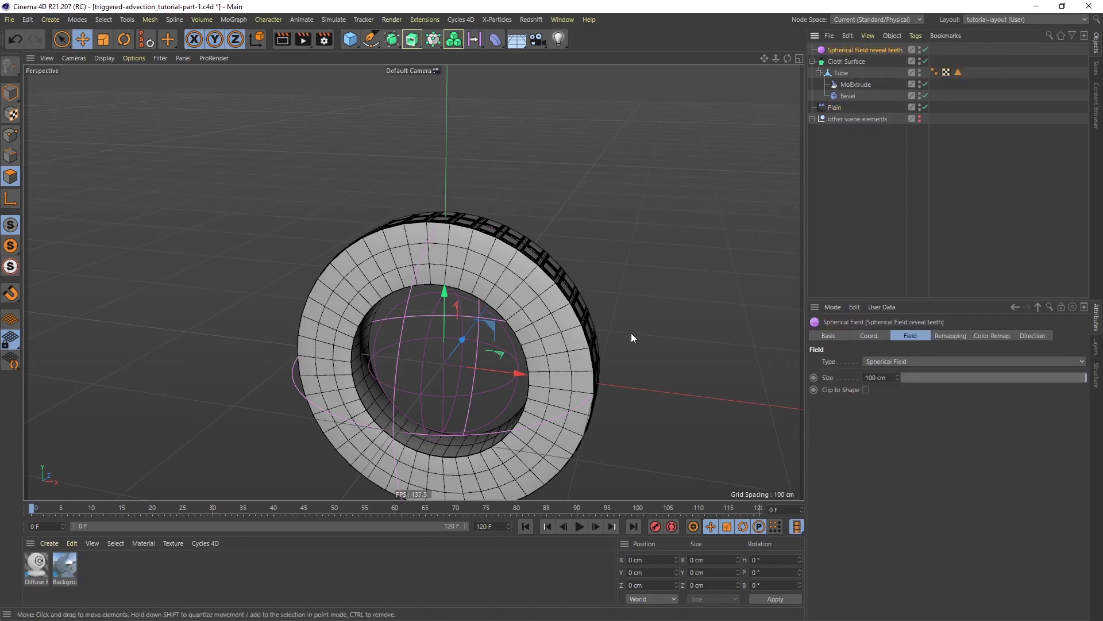
In Model mode, move the Spherical Field up and to the right
{"action": "left_click", "coordinate": [82, 39]}
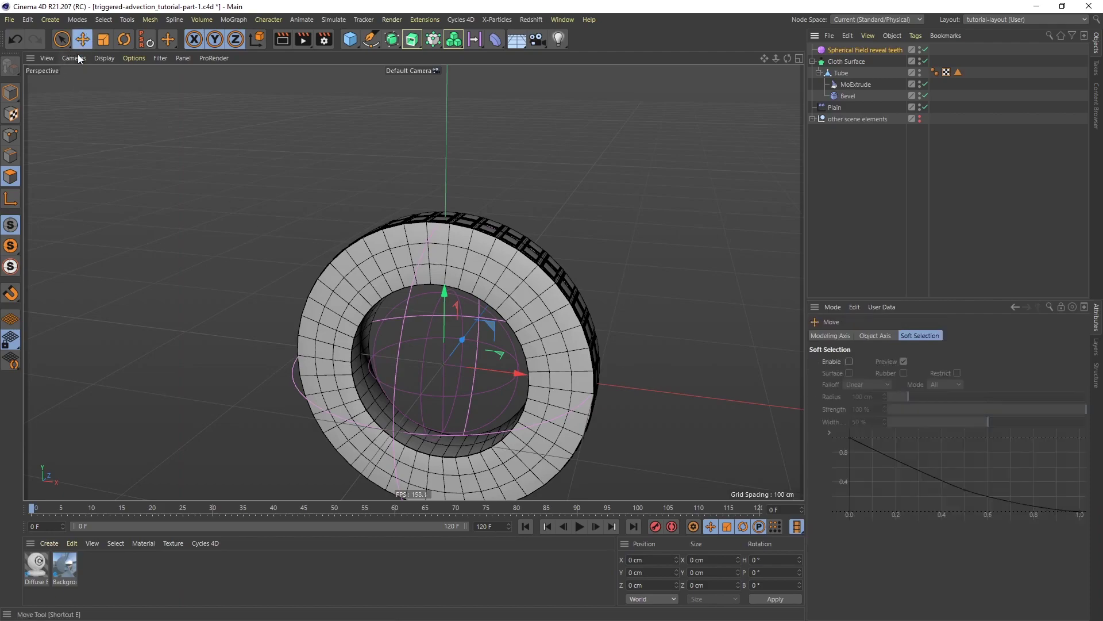
{"action": "left_click", "coordinate": [15, 95]}
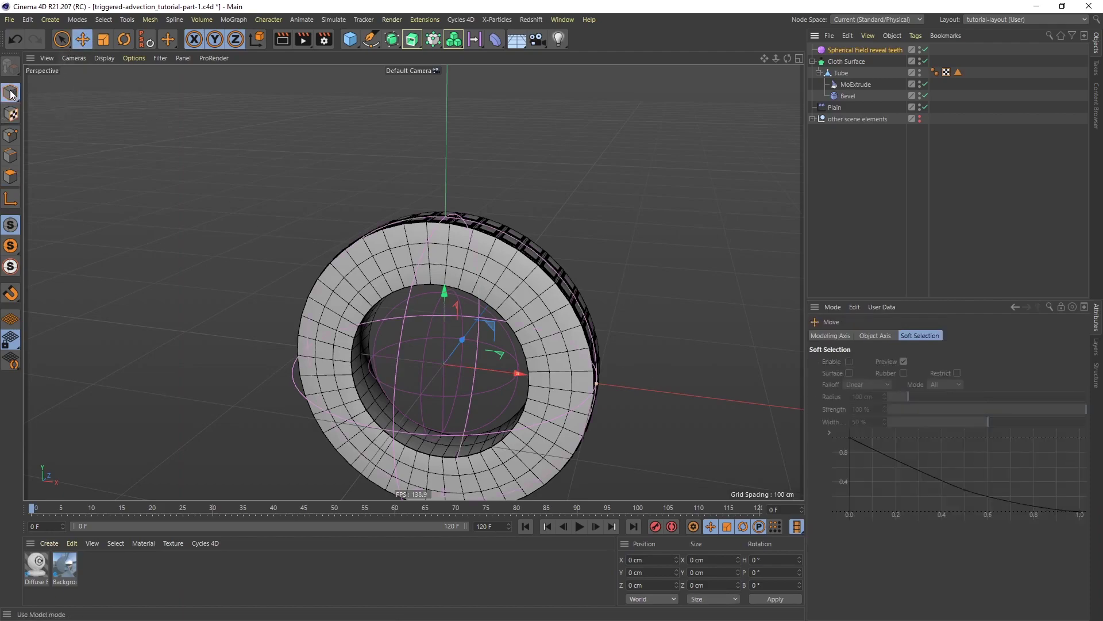
{"action": "left_click_drag", "start_coordinate": [489, 325], "coordinate": [560, 271]}
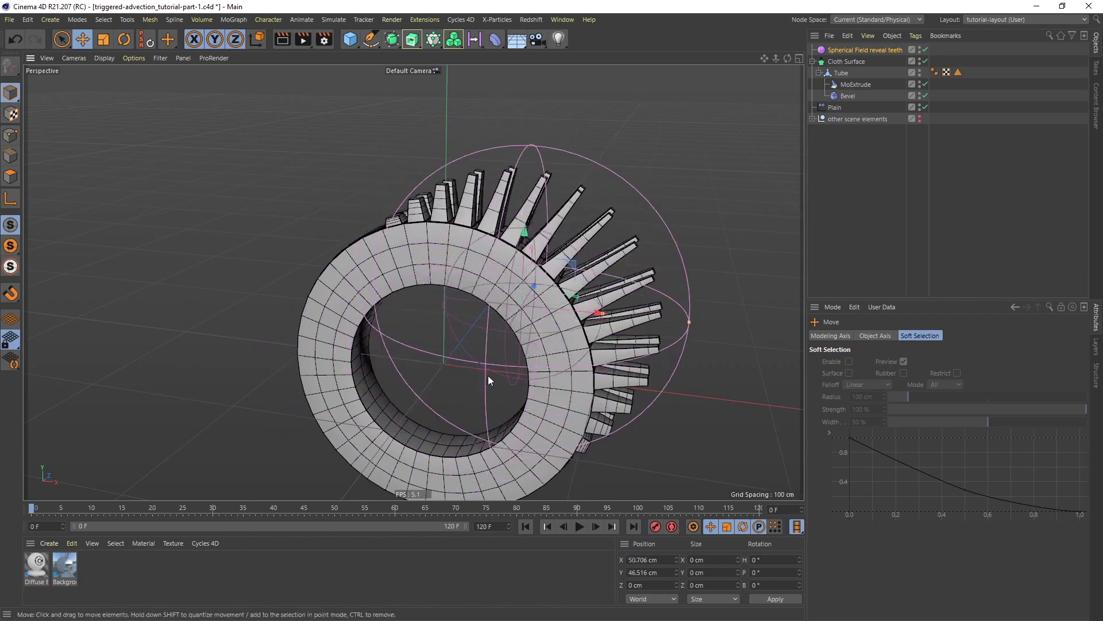
{"action": "middle_click_drag", "start_coordinate": [487, 374], "coordinate": [477, 310], "text": "alt"}
Set the field Size to 85 cm and position it over the ring's upper right
{"action": "left_click", "coordinate": [852, 47]}
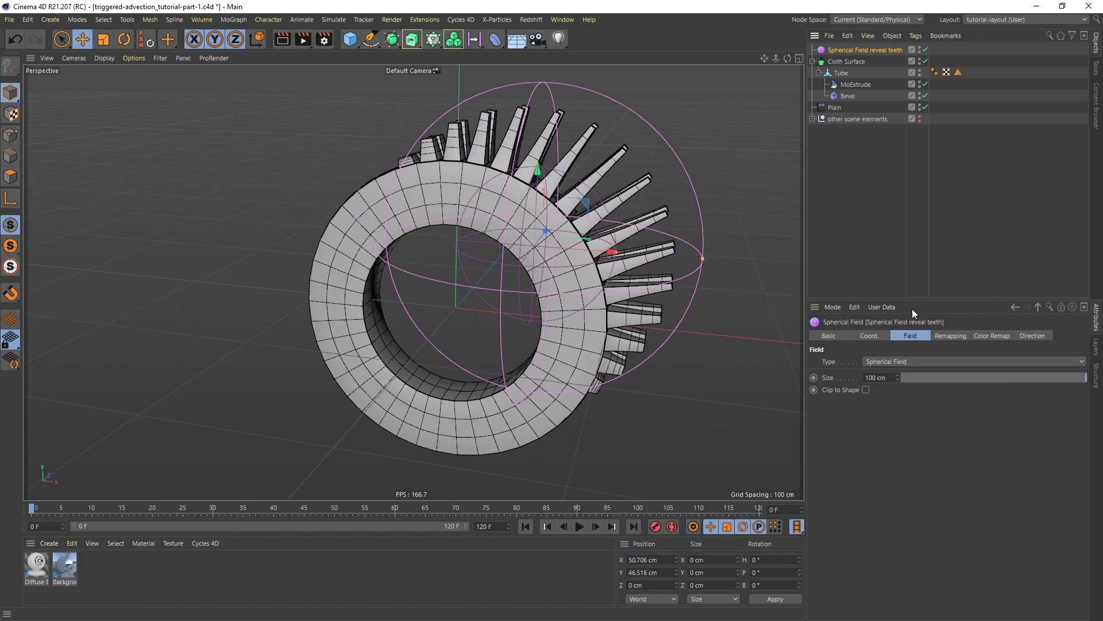
{"action": "left_click", "coordinate": [885, 377]}
{"action": "type", "text": "5"}
{"action": "key", "text": "Return"}
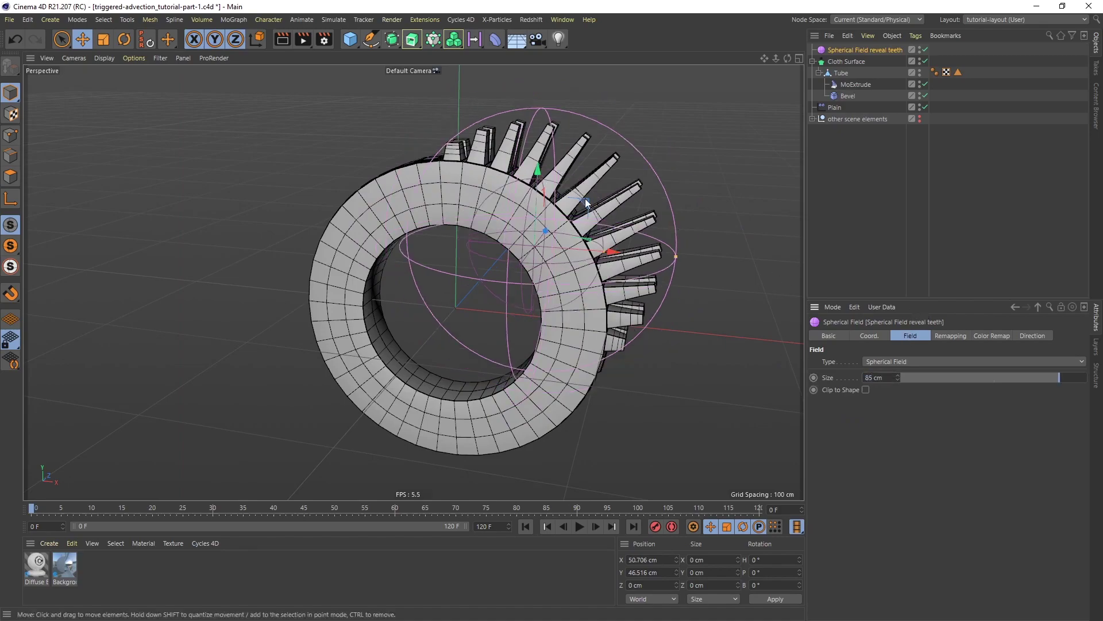
{"action": "left_click_drag", "start_coordinate": [586, 202], "coordinate": [566, 182]}
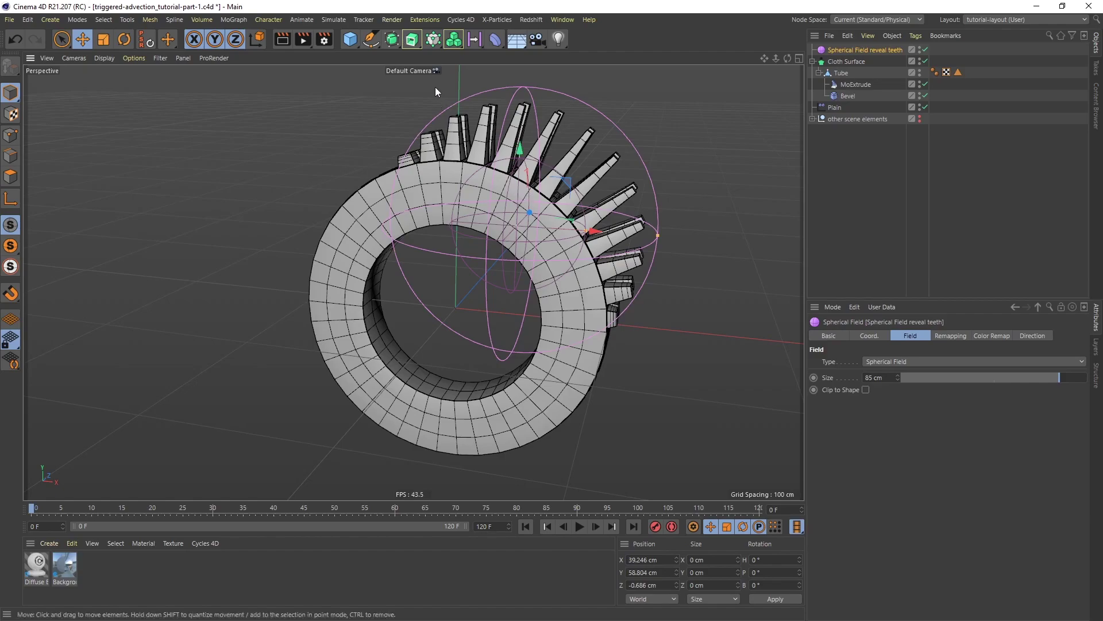
Create a Circle spline named 'Circle for spherical field'
{"action": "left_click", "coordinate": [371, 40]}
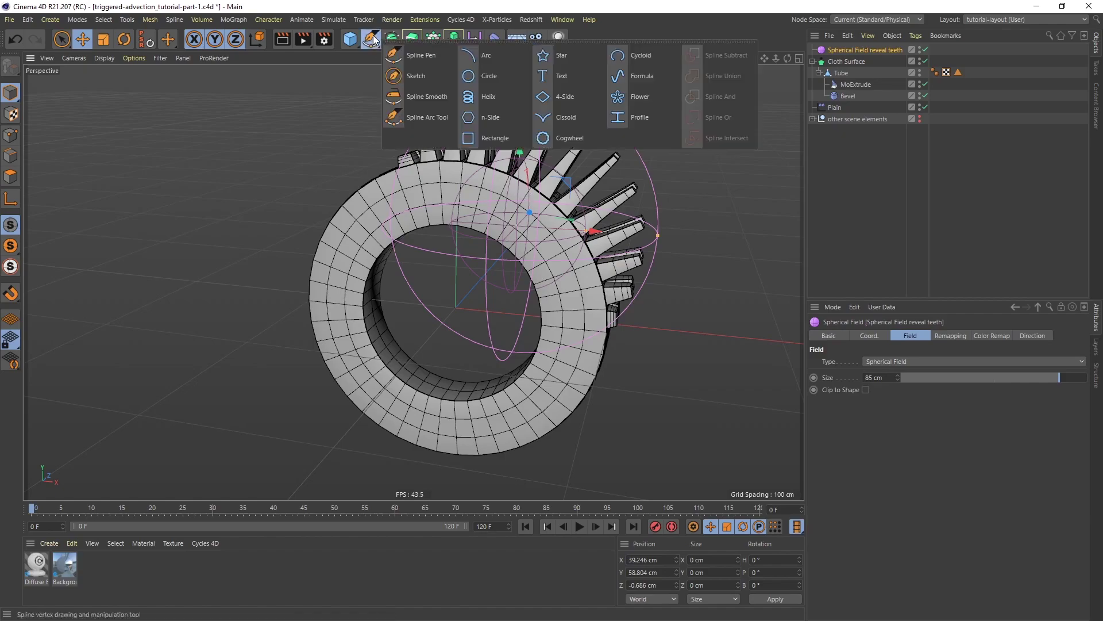
{"action": "left_click", "coordinate": [485, 76]}
{"action": "double_click", "coordinate": [836, 50]}
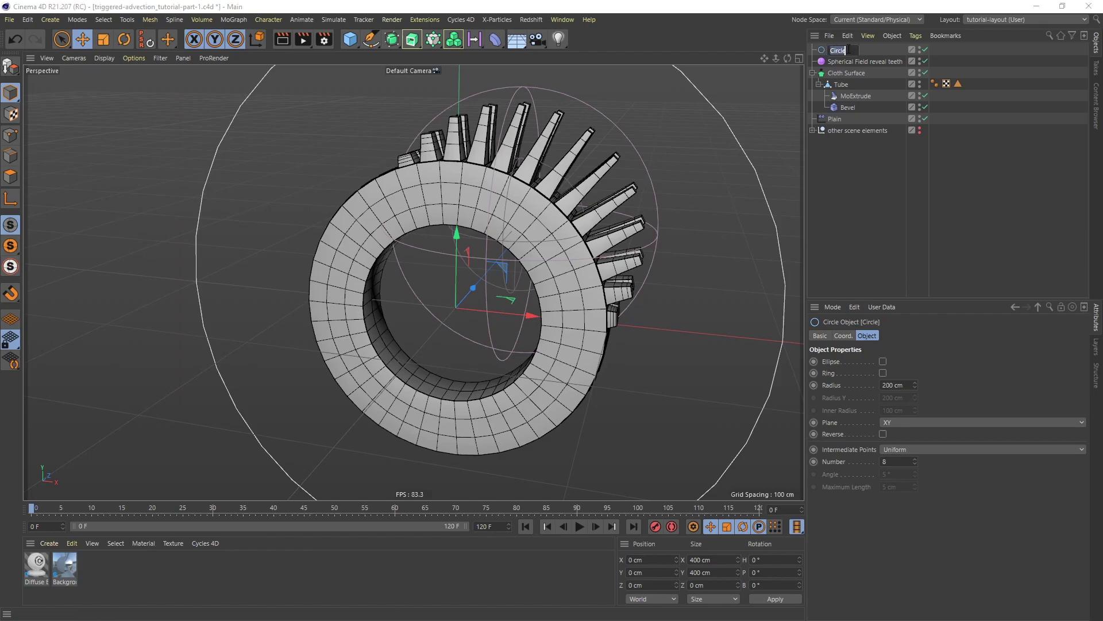
{"action": "type", "text": "for spherical field"}
{"action": "key", "text": "Return"}
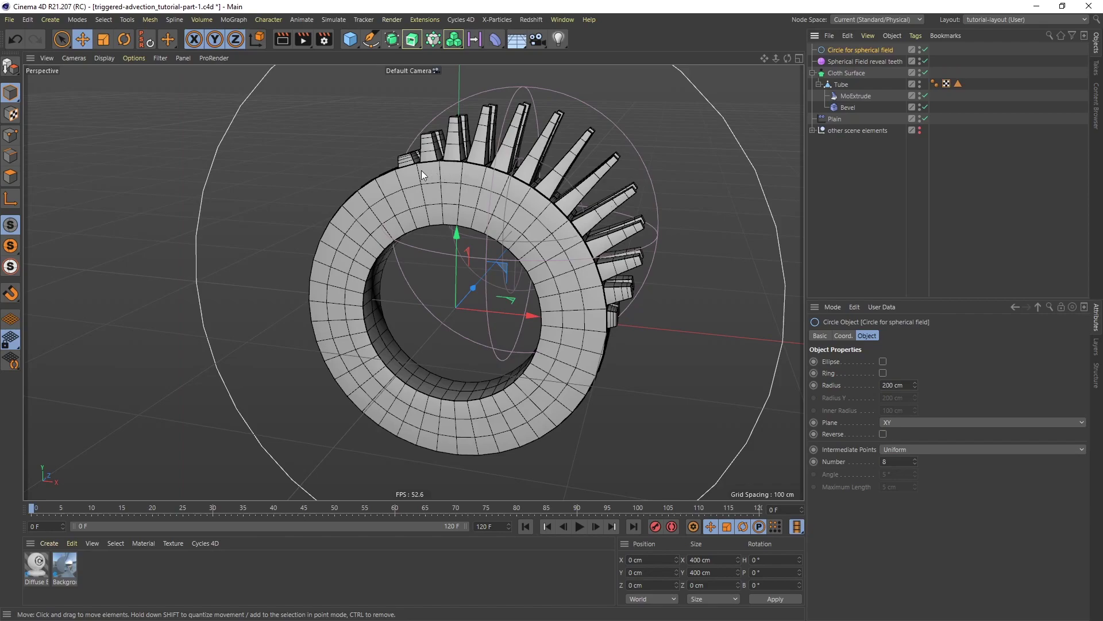
Set the circle's Radius to 100 cm
{"action": "double_click", "coordinate": [896, 385]}
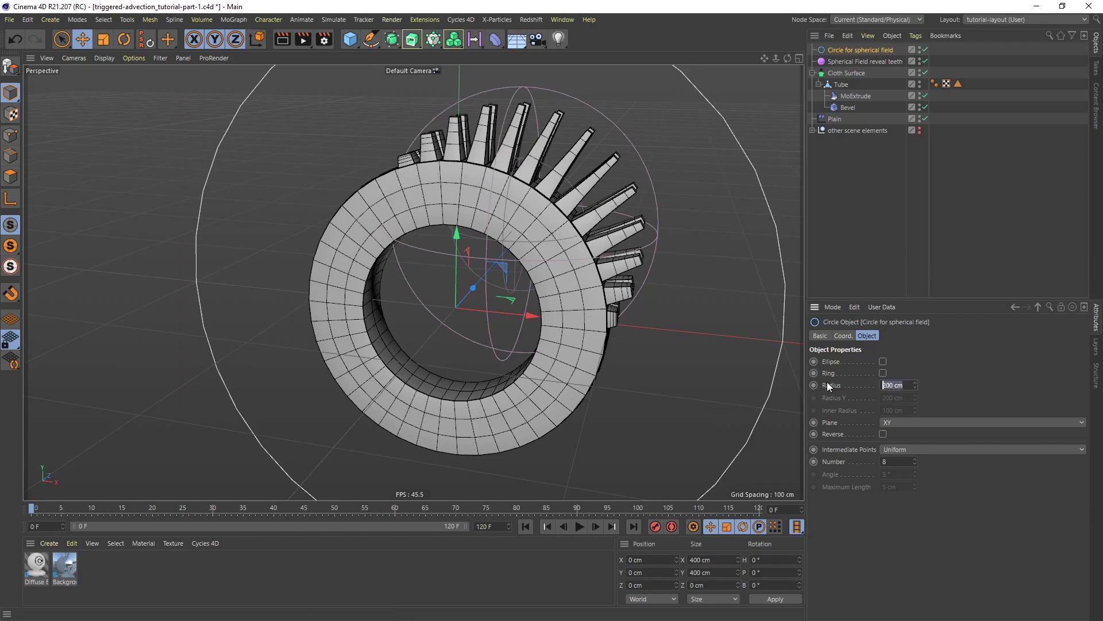
{"action": "type", "text": "100"}
{"action": "key", "text": "Return"}
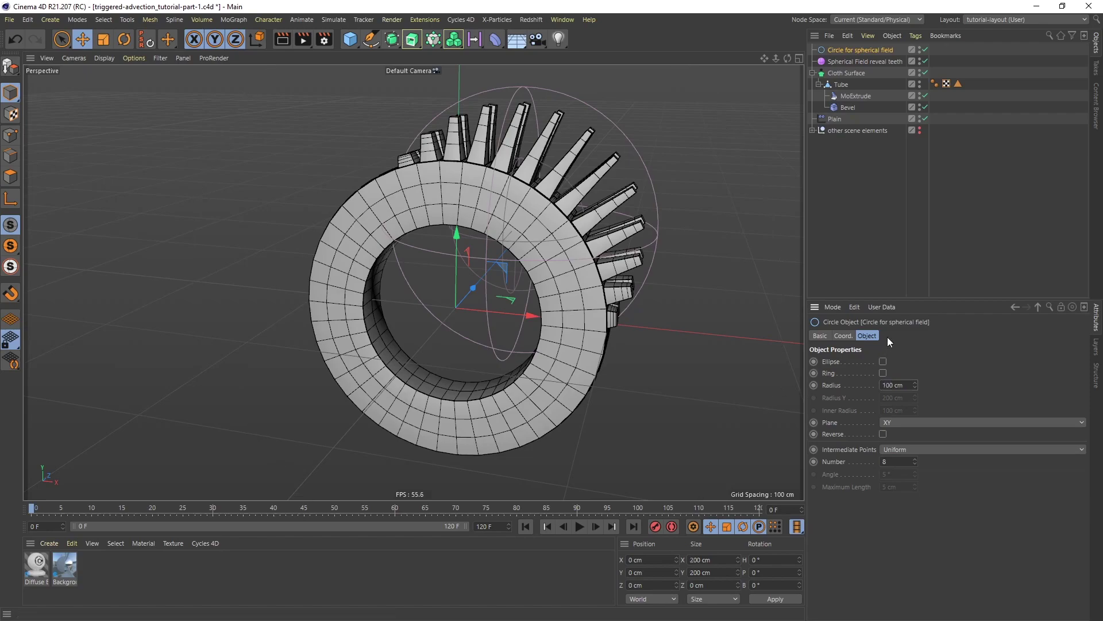
Add an Align to Spline tag to the Spherical Field with the circle as its Spline Path
{"action": "left_click", "coordinate": [846, 62]}
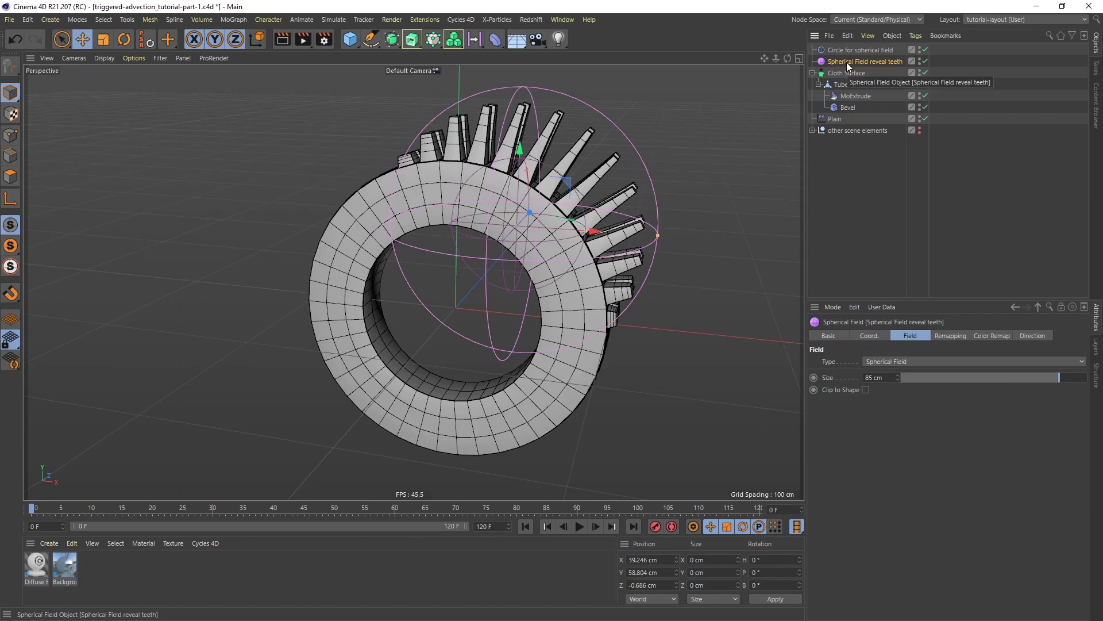
{"action": "right_click", "coordinate": [846, 62]}
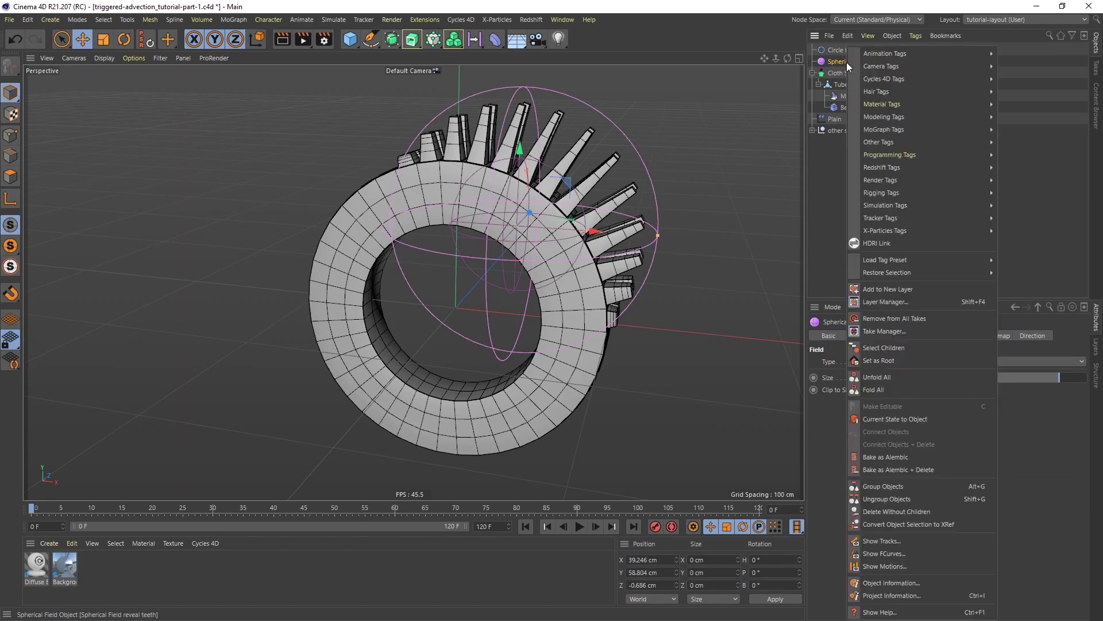
{"action": "mouse_move", "coordinate": [952, 54]}
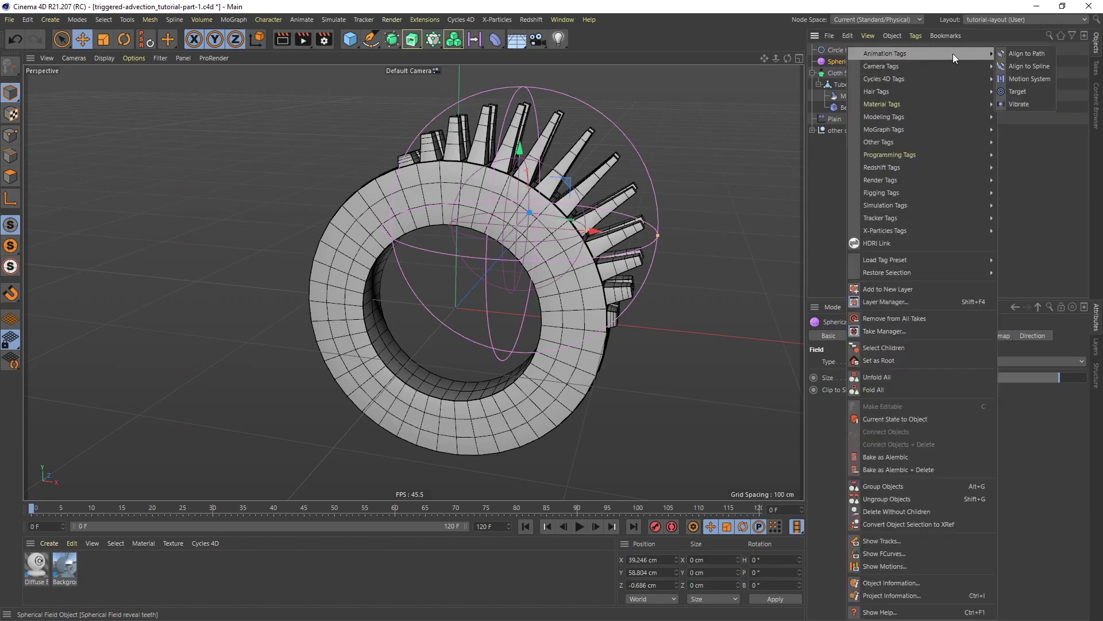
{"action": "left_click", "coordinate": [1018, 66]}
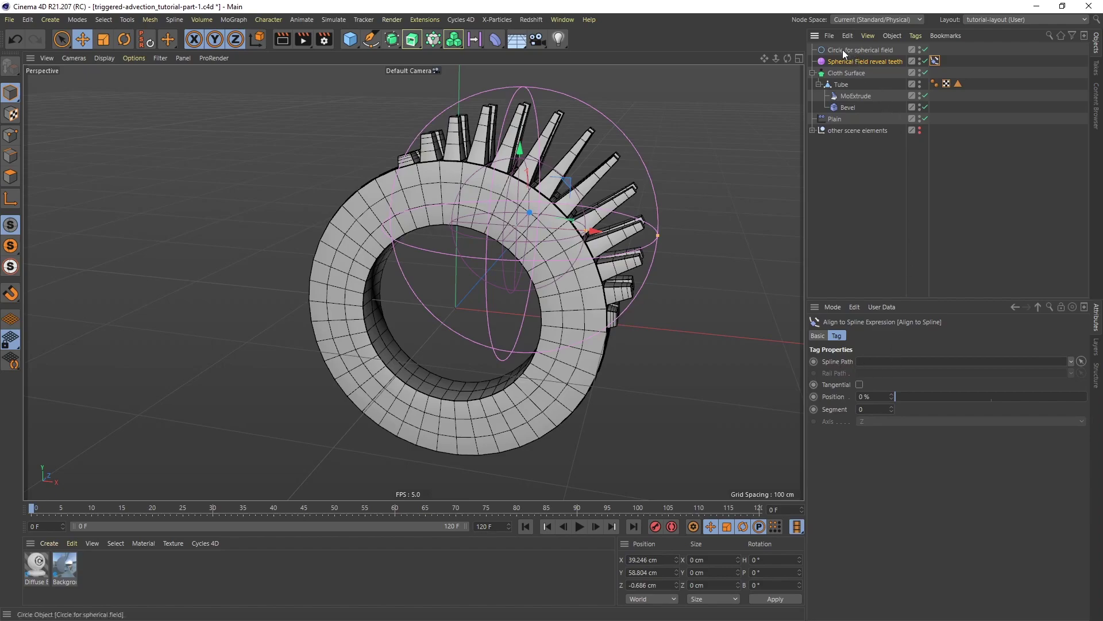
{"action": "left_click_drag", "start_coordinate": [842, 49], "coordinate": [874, 360]}
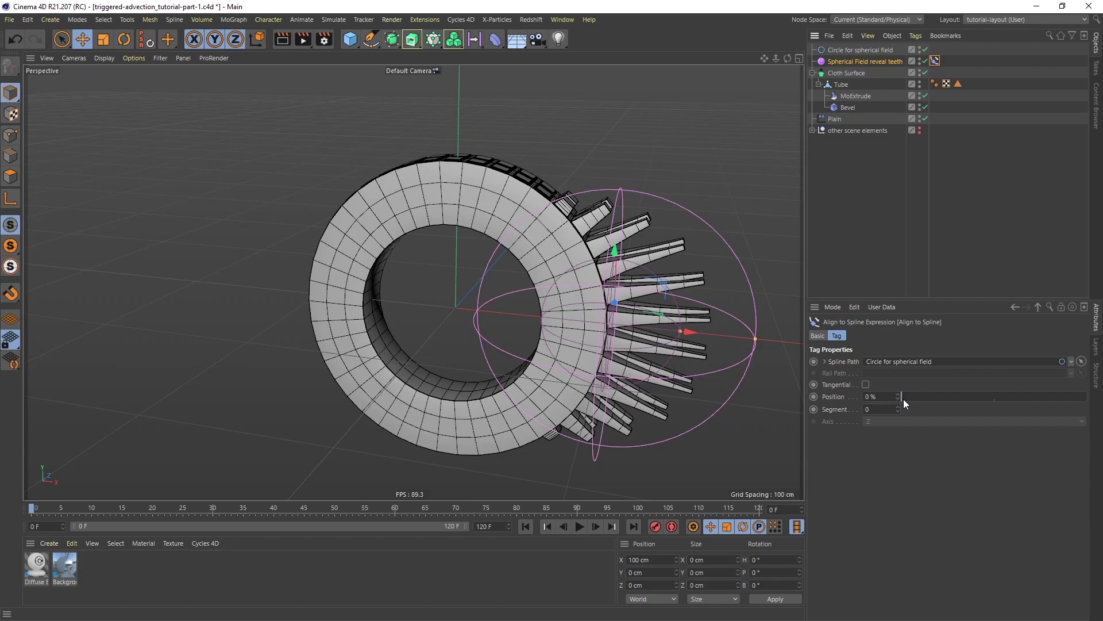
Set the Align to Spline Position to 52% and place it in the viewport as a HUD slider
{"action": "mouse_move", "coordinate": [908, 395]}
{"action": "left_mouse_down"}
{"action": "mouse_move", "coordinate": [1053, 402]}
{"action": "mouse_move", "coordinate": [894, 395]}
{"action": "left_mouse_up"}
{"action": "mouse_move", "coordinate": [930, 399]}
{"action": "left_mouse_down"}
{"action": "mouse_move", "coordinate": [1000, 400]}
{"action": "mouse_move", "coordinate": [938, 399]}
{"action": "left_mouse_up"}
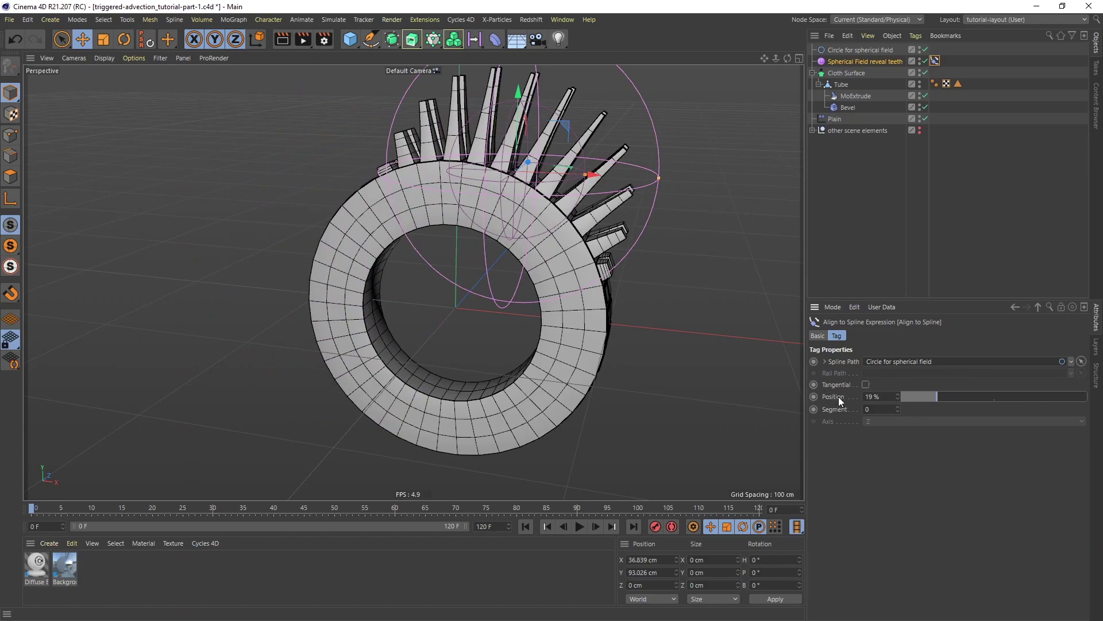
{"action": "left_click_drag", "start_coordinate": [839, 396], "coordinate": [770, 349]}
{"action": "mouse_move", "coordinate": [741, 254]}
{"action": "left_mouse_down"}
{"action": "mouse_move", "coordinate": [755, 260]}
{"action": "mouse_move", "coordinate": [730, 257]}
{"action": "mouse_move", "coordinate": [748, 255]}
{"action": "left_mouse_up"}
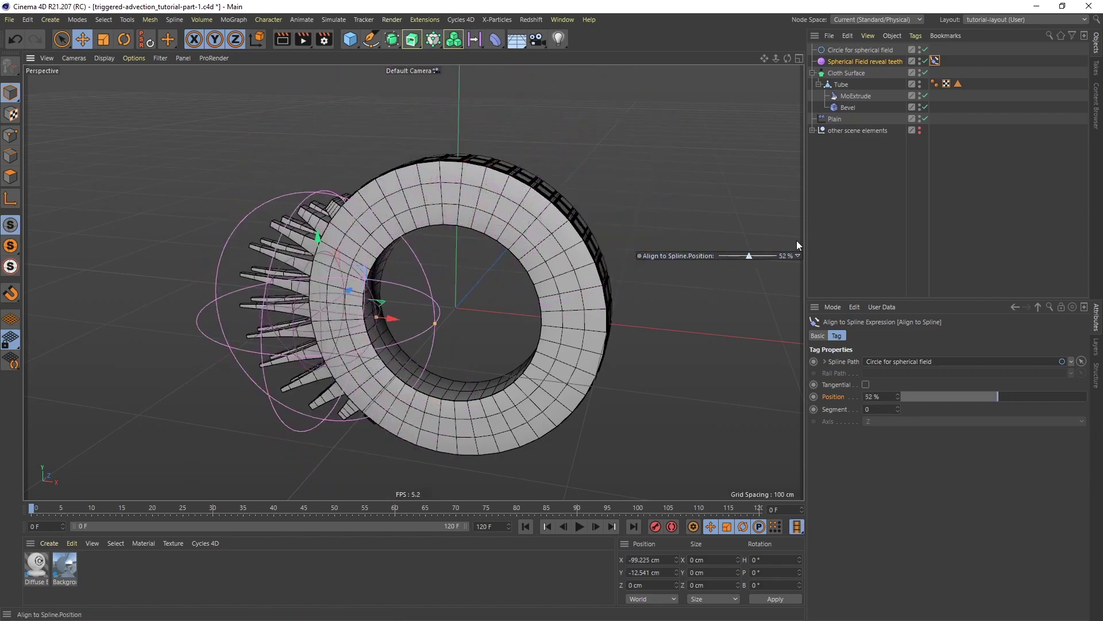
Make the viewport Position HUD slider always visible and slide the field along the circle
{"action": "left_click", "coordinate": [851, 194]}
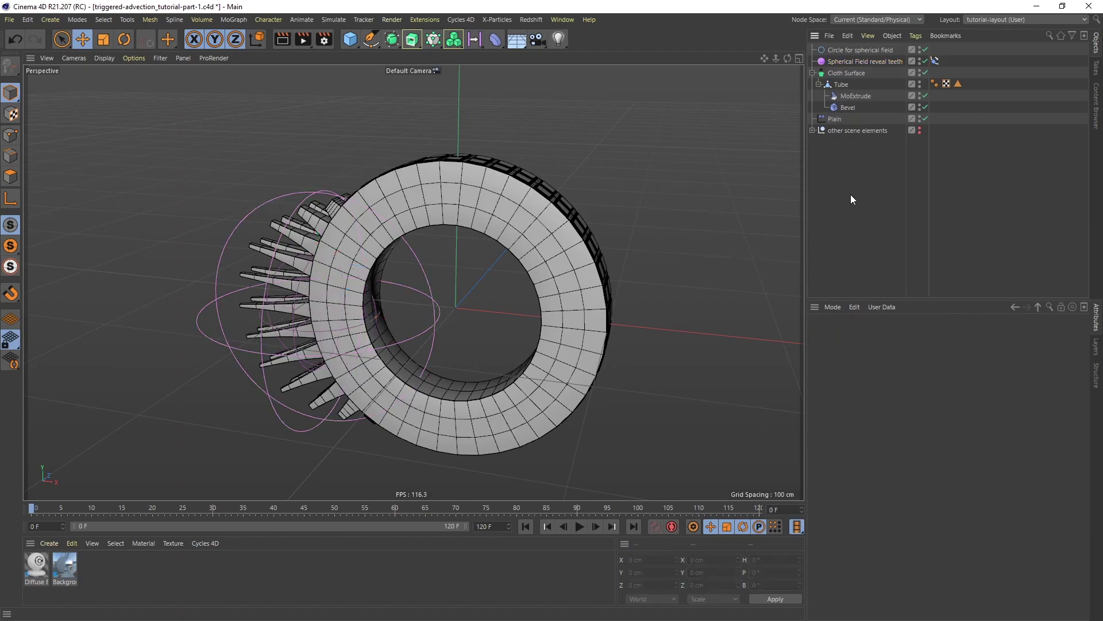
{"action": "left_click", "coordinate": [935, 61]}
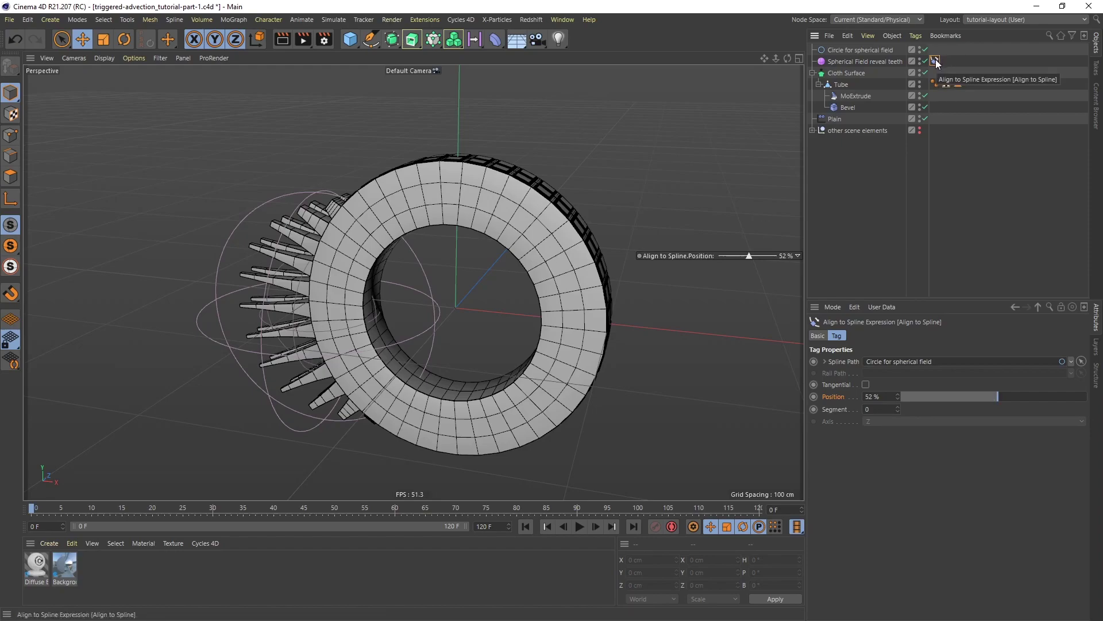
{"action": "right_click", "coordinate": [677, 255]}
{"action": "mouse_move", "coordinate": [715, 263]}
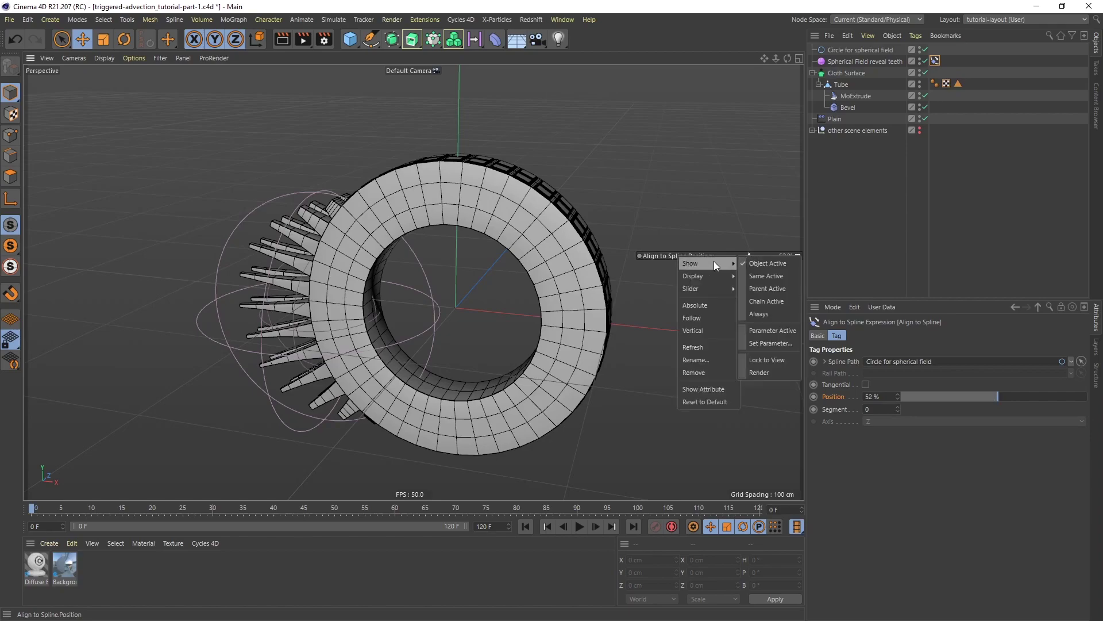
{"action": "left_click", "coordinate": [759, 313]}
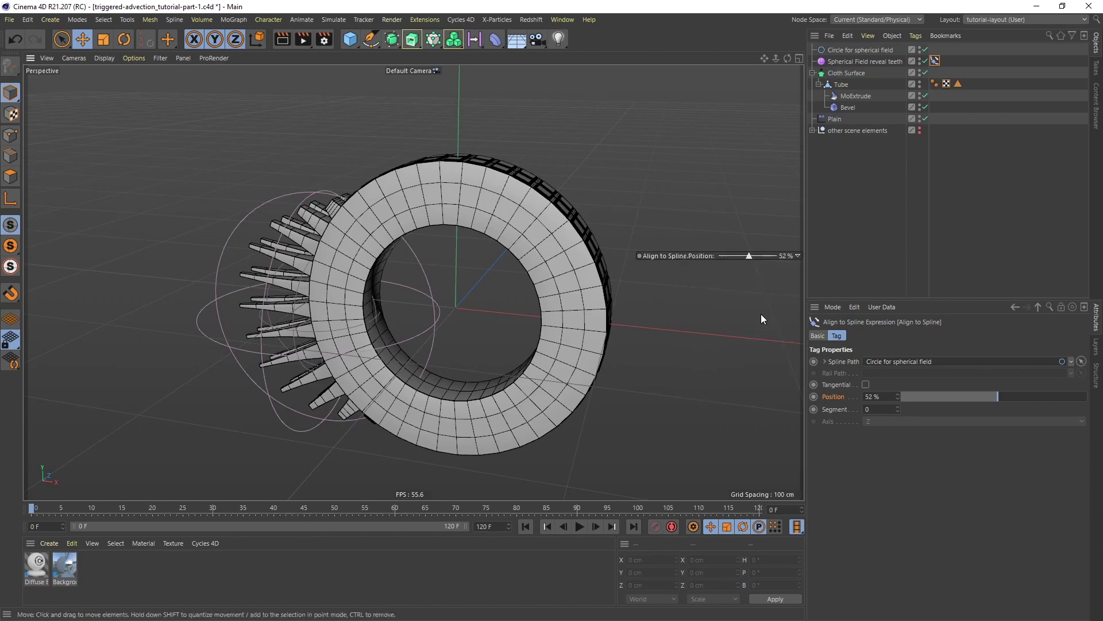
{"action": "left_click", "coordinate": [848, 196]}
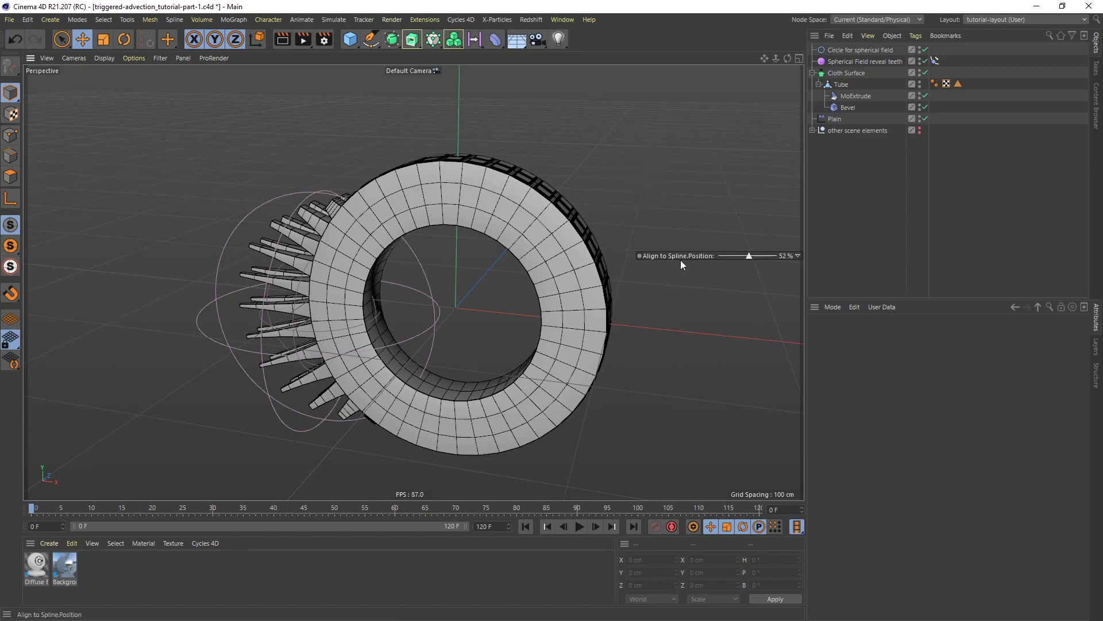
{"action": "left_click_drag", "start_coordinate": [749, 255], "coordinate": [712, 254]}
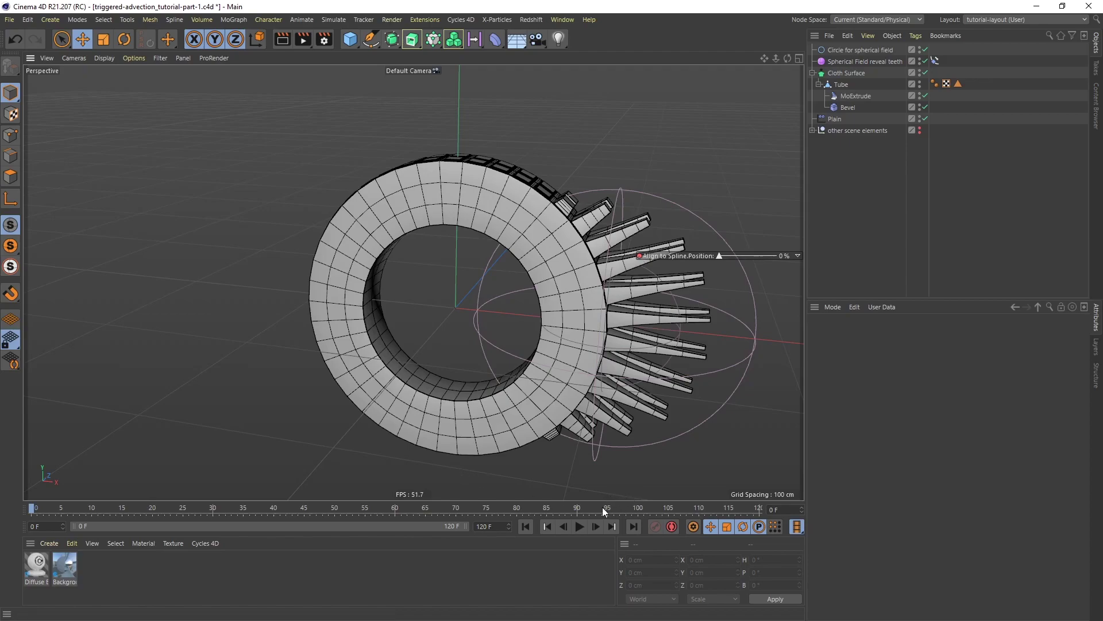
Keyframe Position at 100% on frame 120, then play back from the start
{"action": "left_click", "coordinate": [634, 525]}
{"action": "left_click_drag", "start_coordinate": [721, 255], "coordinate": [791, 256]}
{"action": "left_click", "coordinate": [636, 255]}
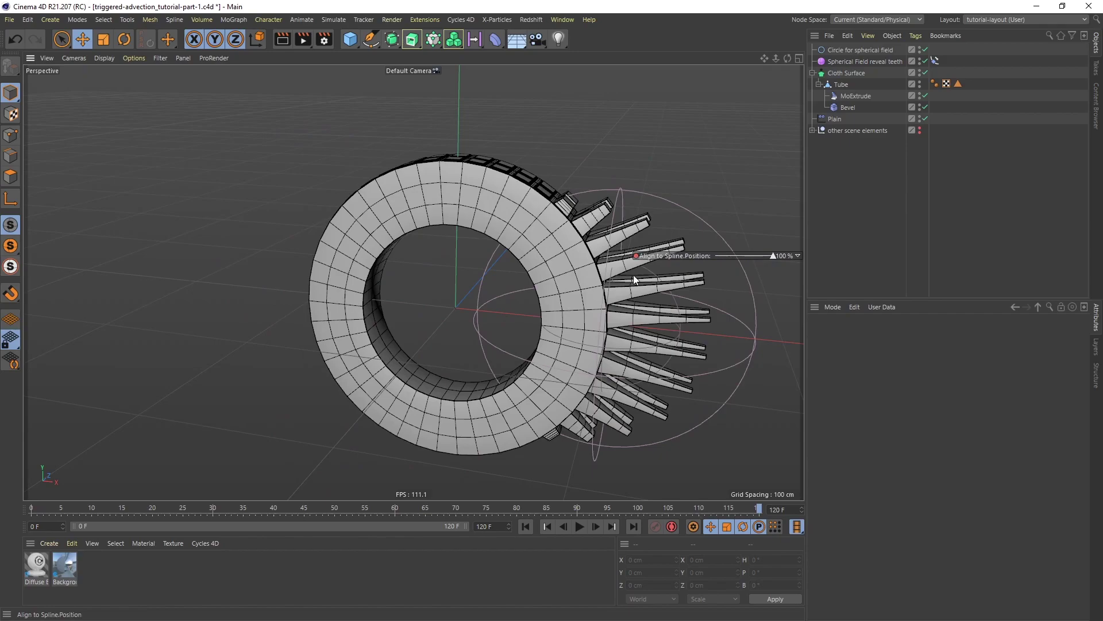
{"action": "left_click", "coordinate": [524, 526]}
{"action": "left_click", "coordinate": [578, 526]}
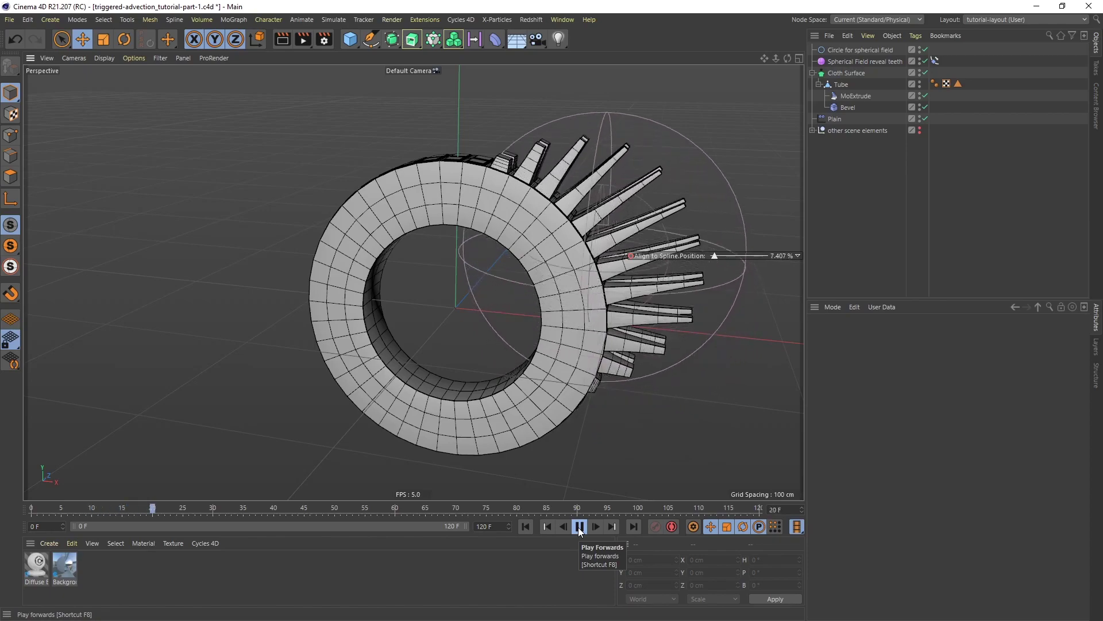
{"action": "left_click", "coordinate": [578, 527]}
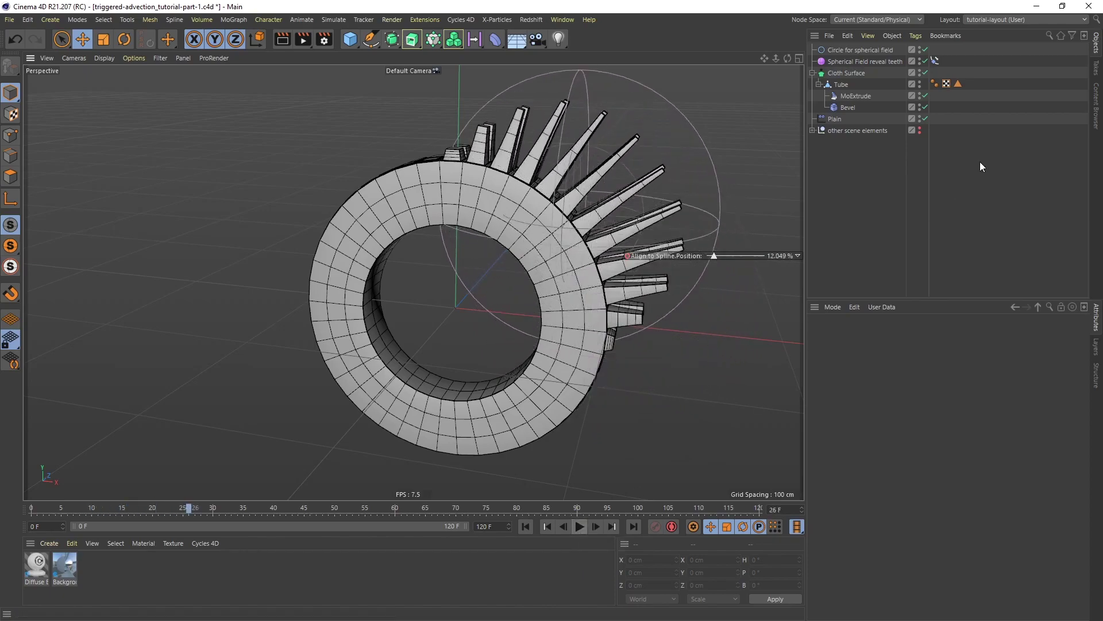
{"action": "left_click", "coordinate": [935, 61]}
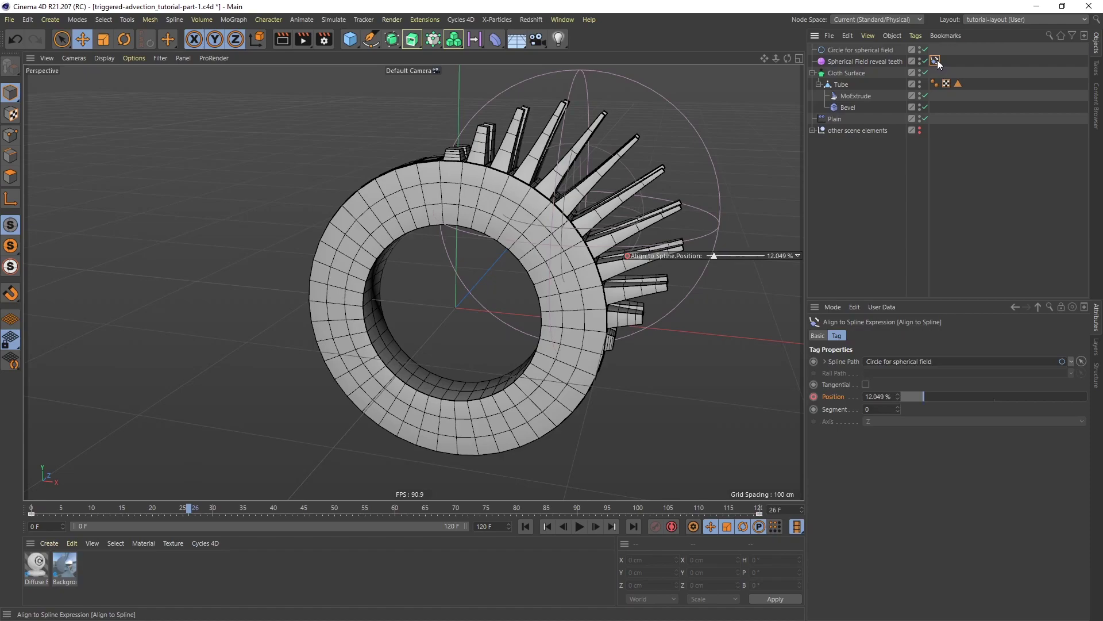
Set the Align to Spline Position keys to Linear interpolation in the Timeline
{"action": "right_click", "coordinate": [835, 401]}
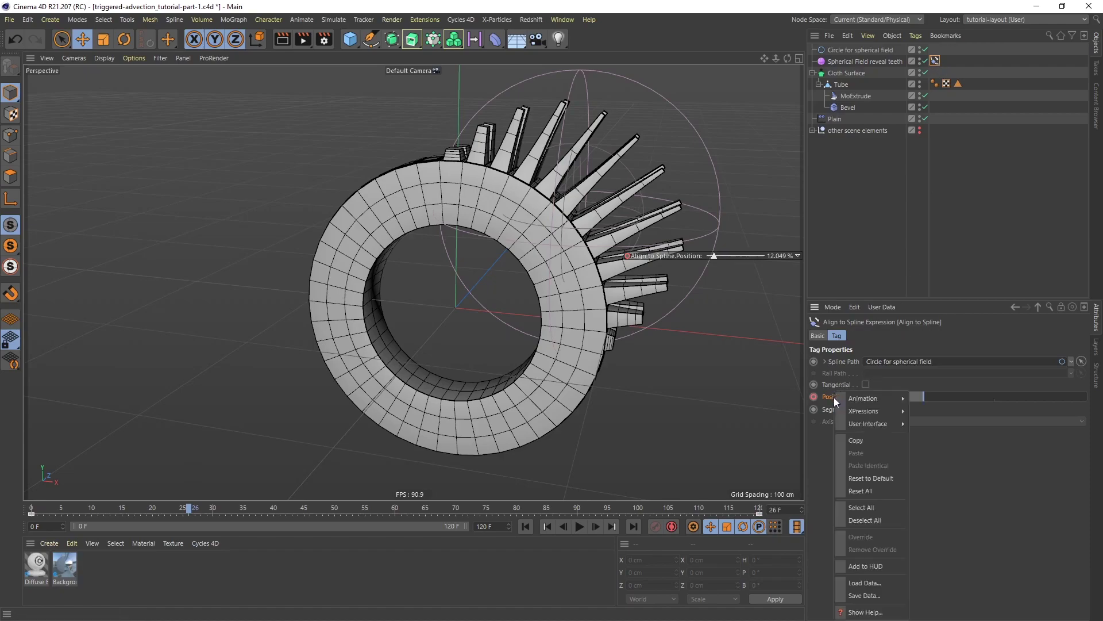
{"action": "mouse_move", "coordinate": [867, 402]}
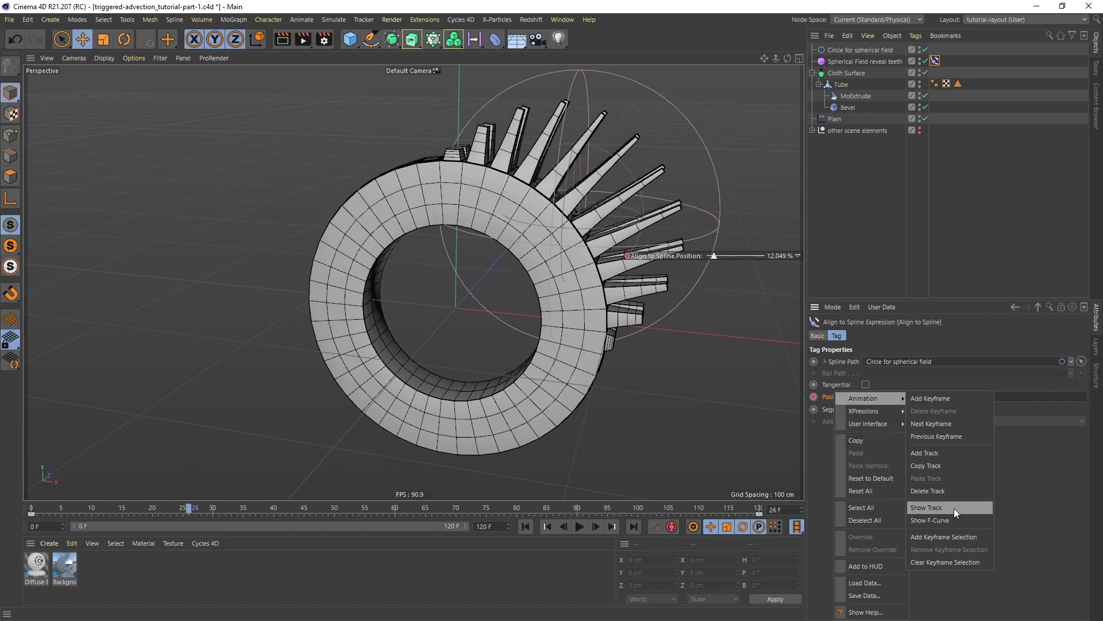
{"action": "left_click", "coordinate": [936, 521]}
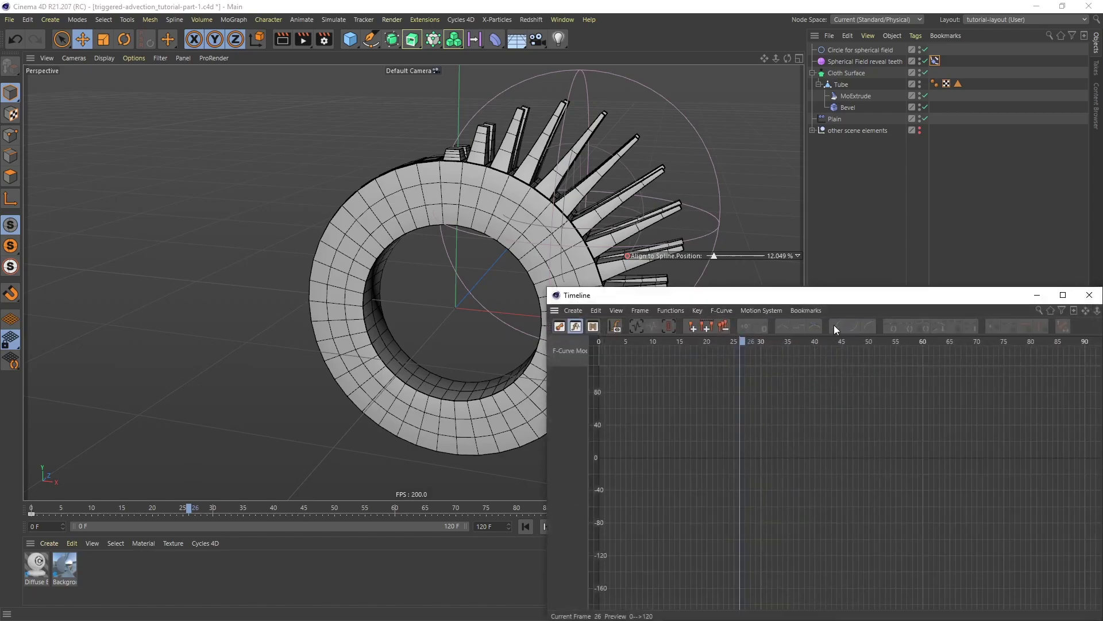
{"action": "left_click_drag", "start_coordinate": [829, 297], "coordinate": [632, 142]}
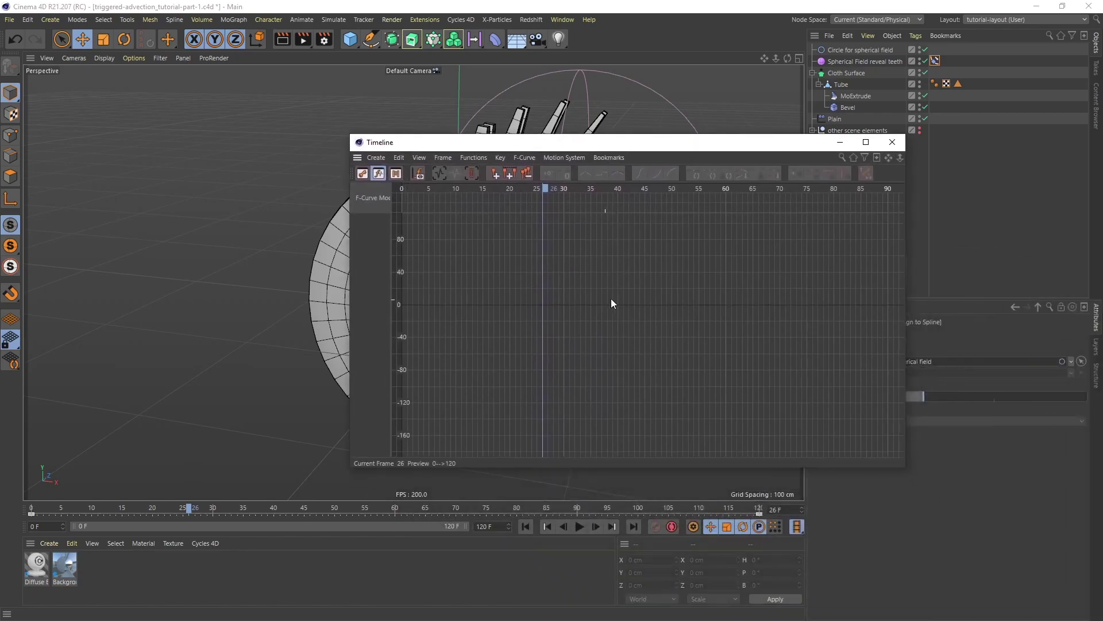
{"action": "left_click_drag", "start_coordinate": [734, 142], "coordinate": [520, 99]}
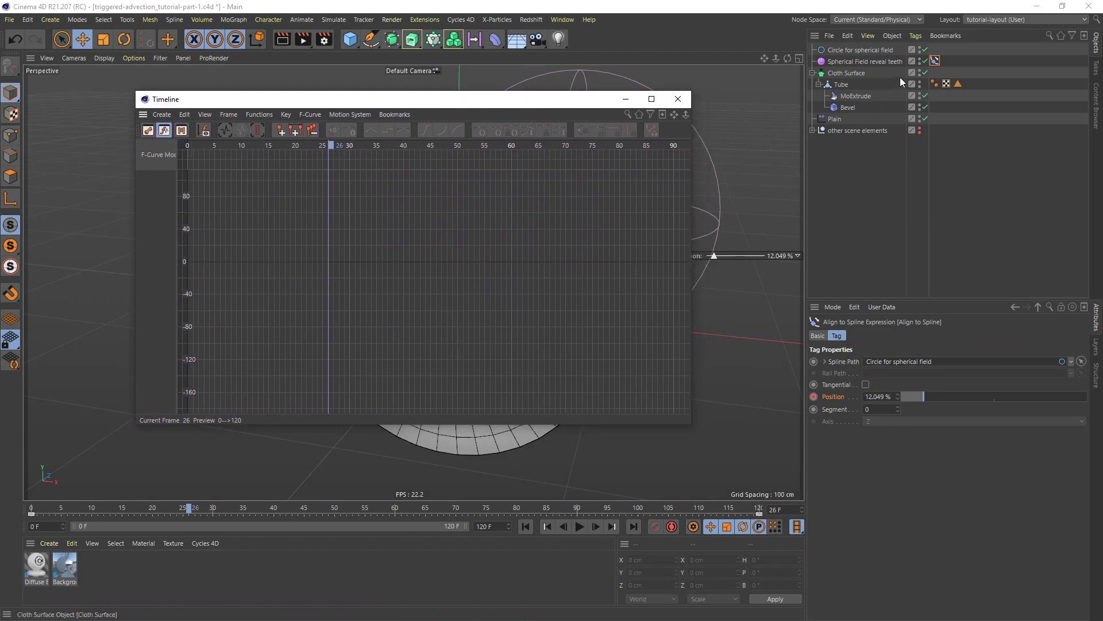
{"action": "left_click", "coordinate": [935, 61]}
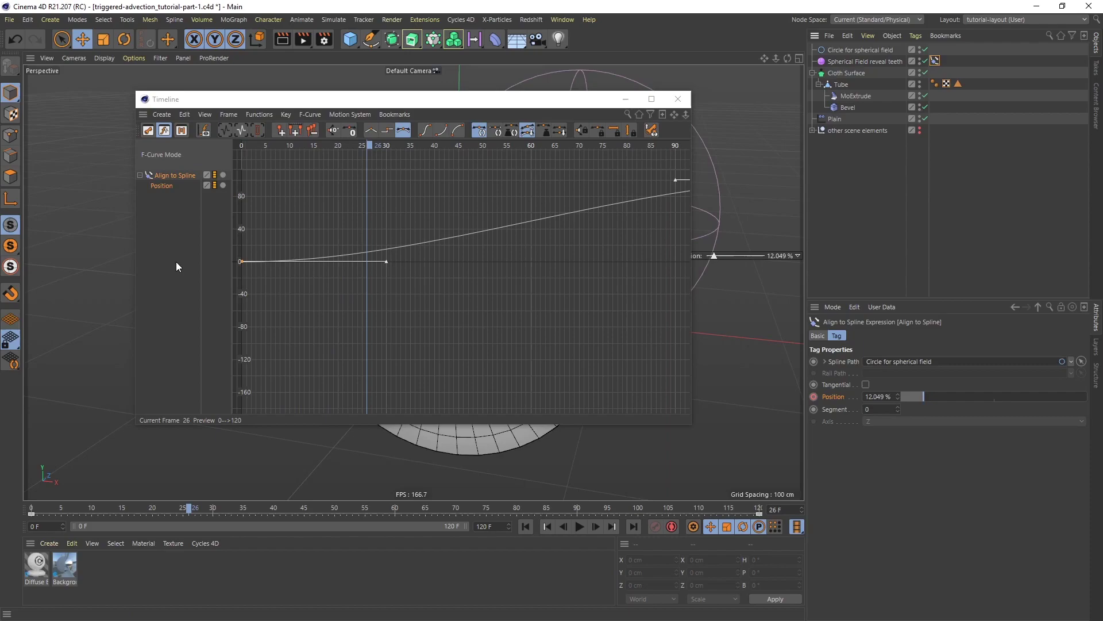
{"action": "left_click", "coordinate": [370, 131]}
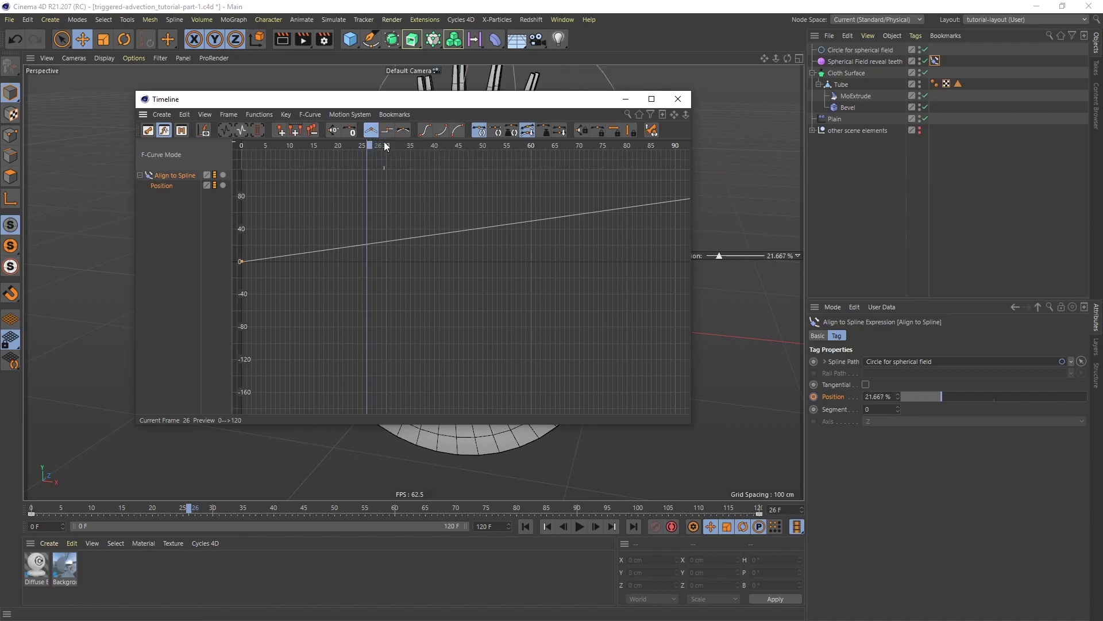
{"action": "left_click", "coordinate": [675, 99]}
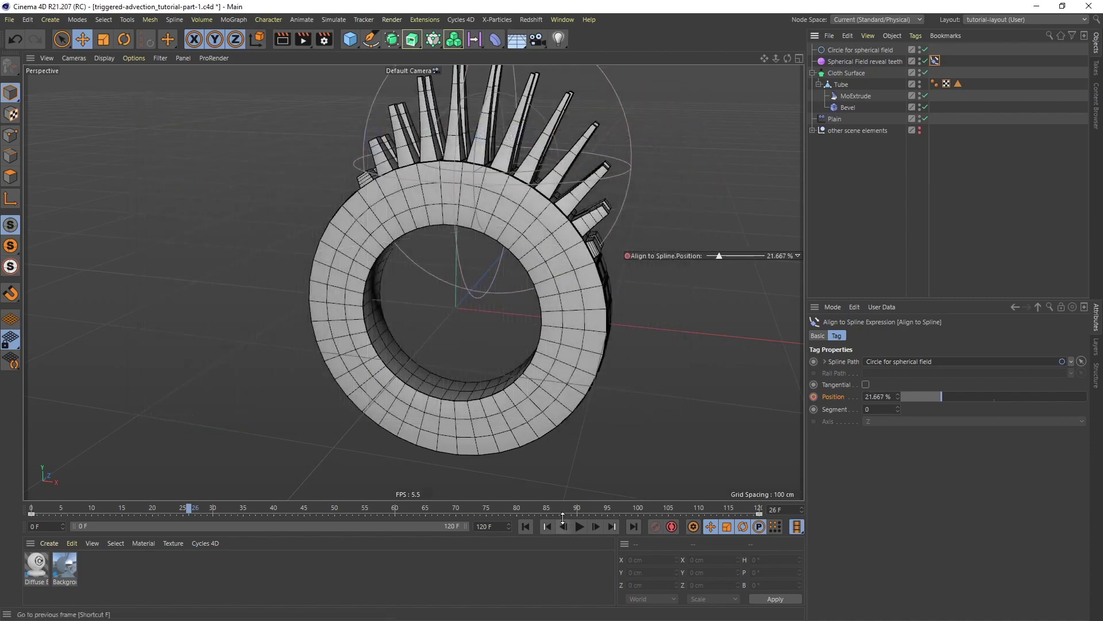
Play the animation from the start, stop it, and select Spherical Field reveal teeth
{"action": "left_click", "coordinate": [525, 527]}
{"action": "left_click", "coordinate": [578, 527]}
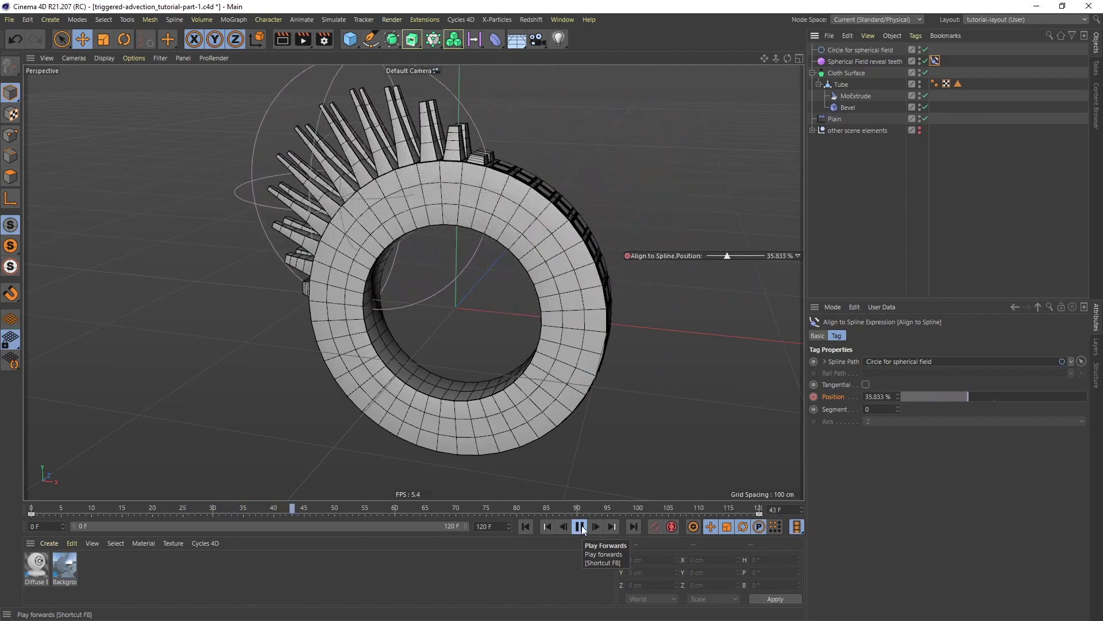
{"action": "left_click", "coordinate": [525, 526]}
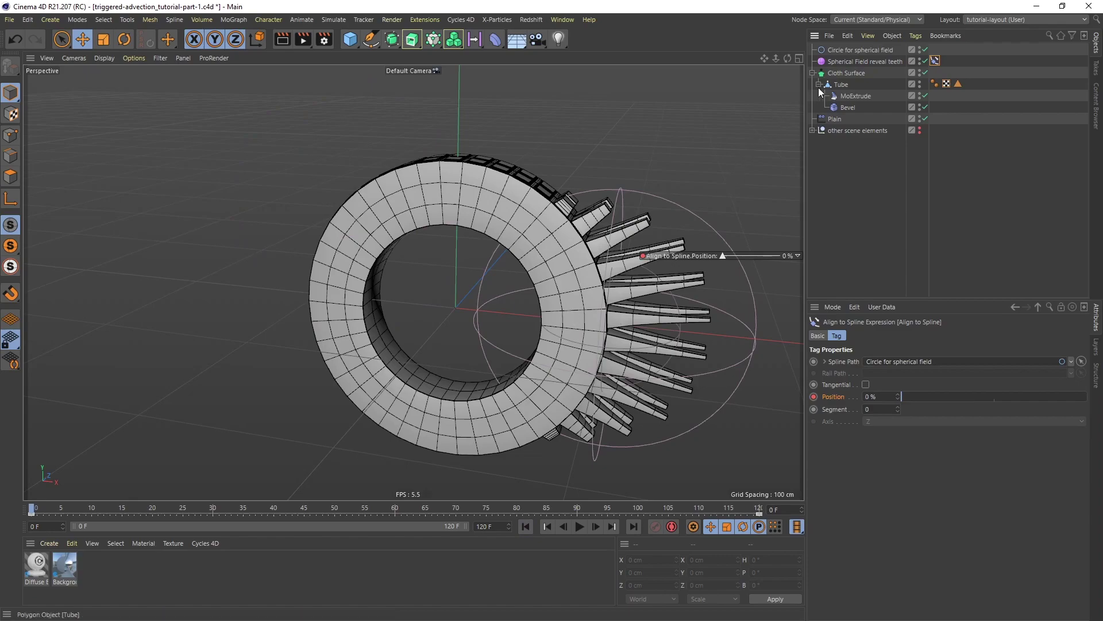
{"action": "left_click", "coordinate": [849, 62]}
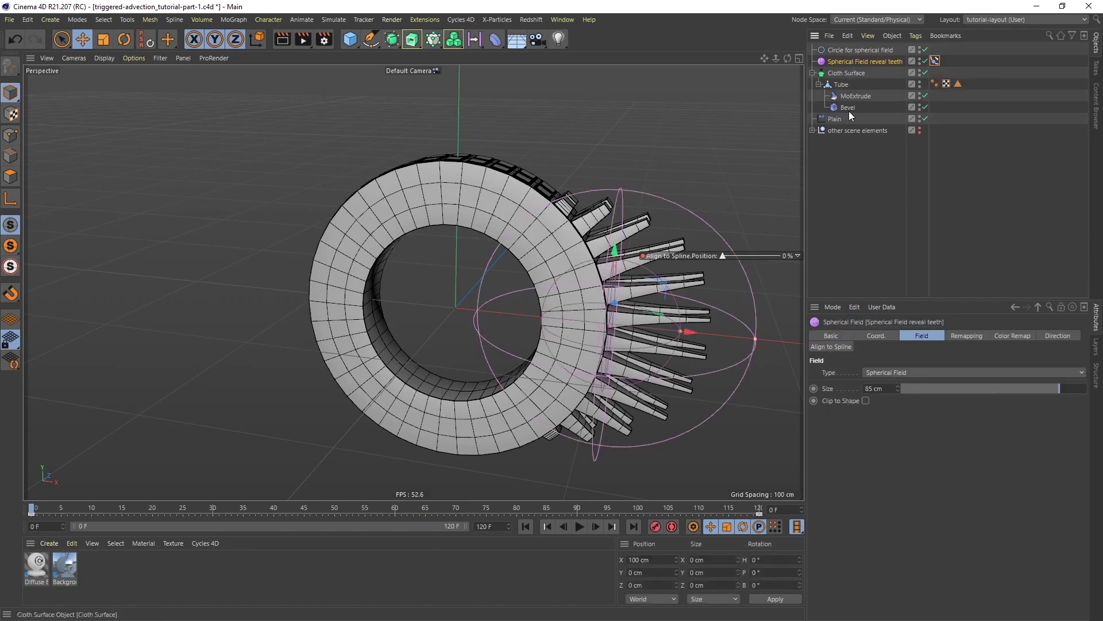
Set the field Size to 0 cm, then keyframe a Size of 85 cm at frame 15
{"action": "double_click", "coordinate": [877, 389]}
{"action": "type", "text": "0"}
{"action": "key", "text": "Return"}
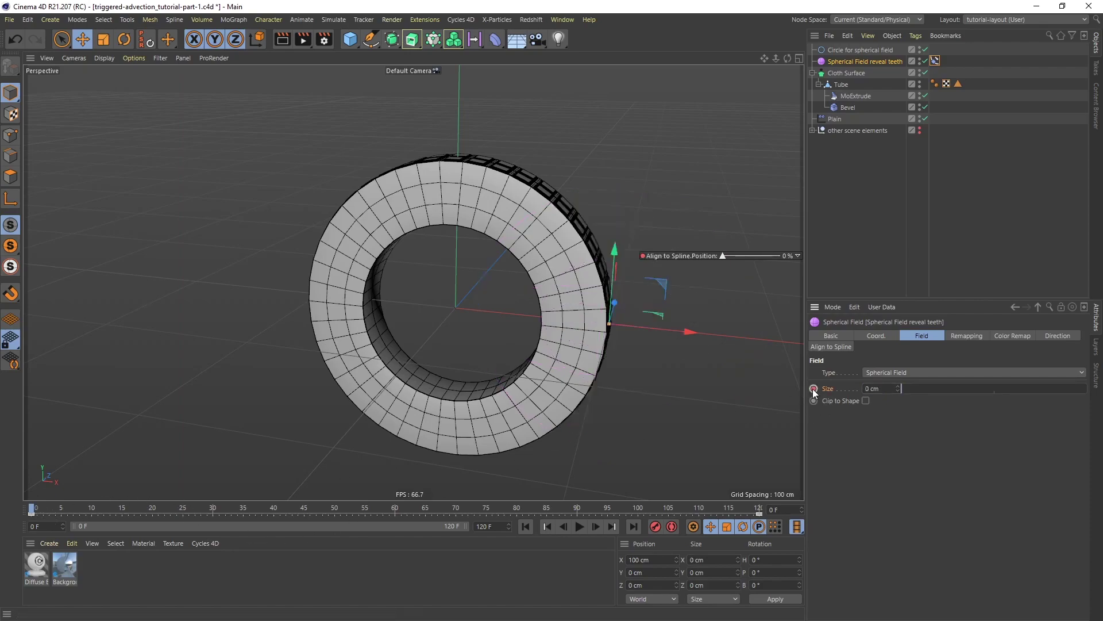
{"action": "left_click", "coordinate": [778, 508]}
{"action": "type", "text": "15"}
{"action": "key", "text": "Return"}
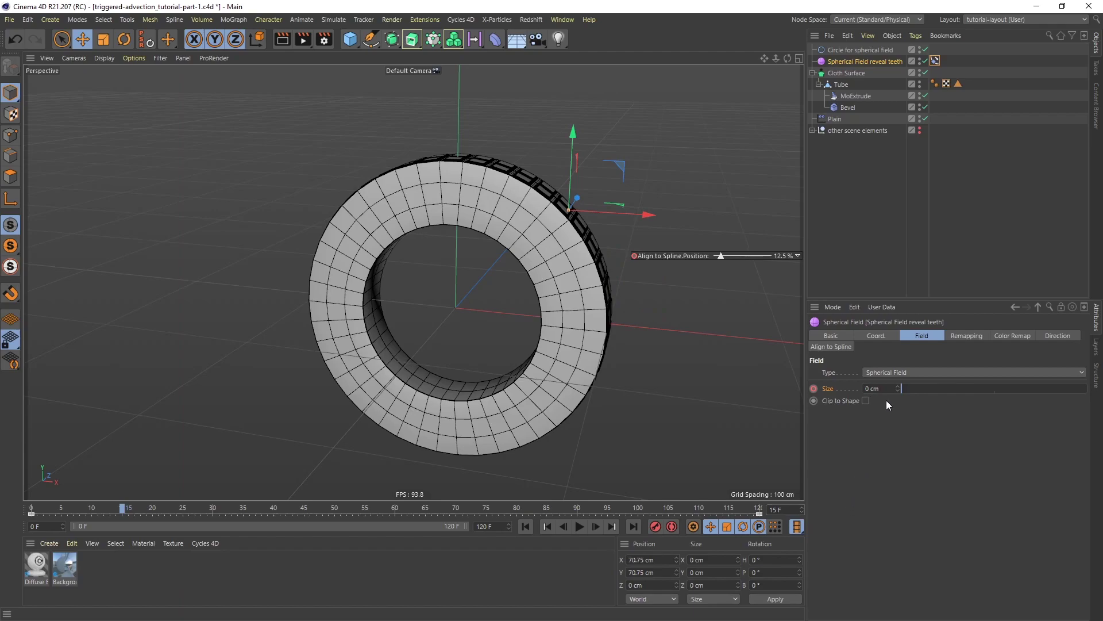
{"action": "left_click", "coordinate": [874, 389]}
{"action": "type", "text": "85"}
{"action": "key", "text": "Return"}
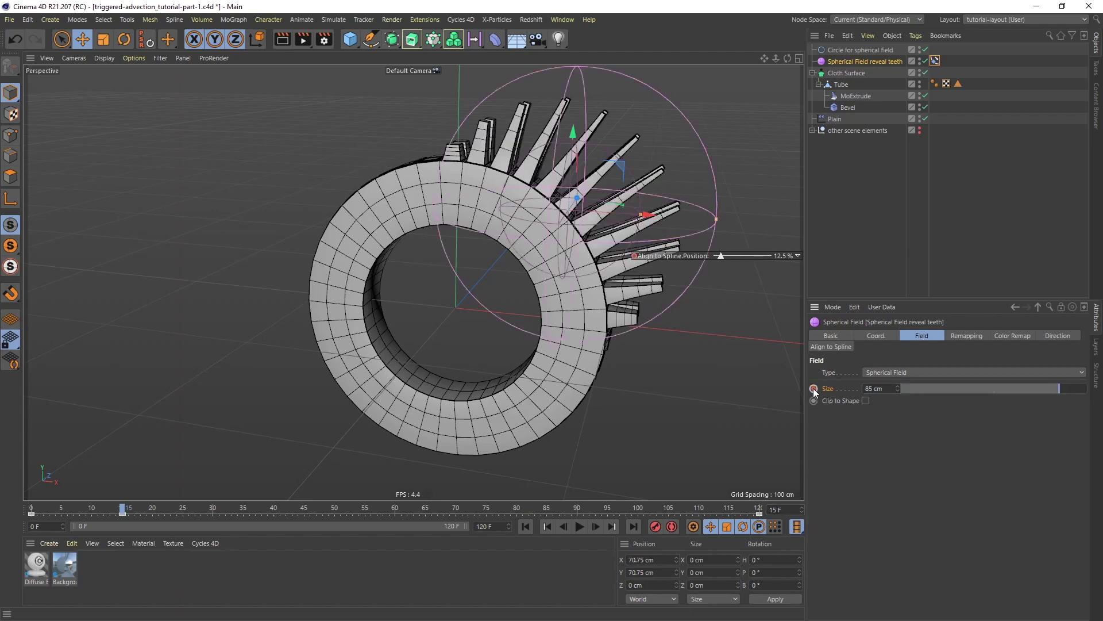
{"action": "left_click", "coordinate": [814, 389]}
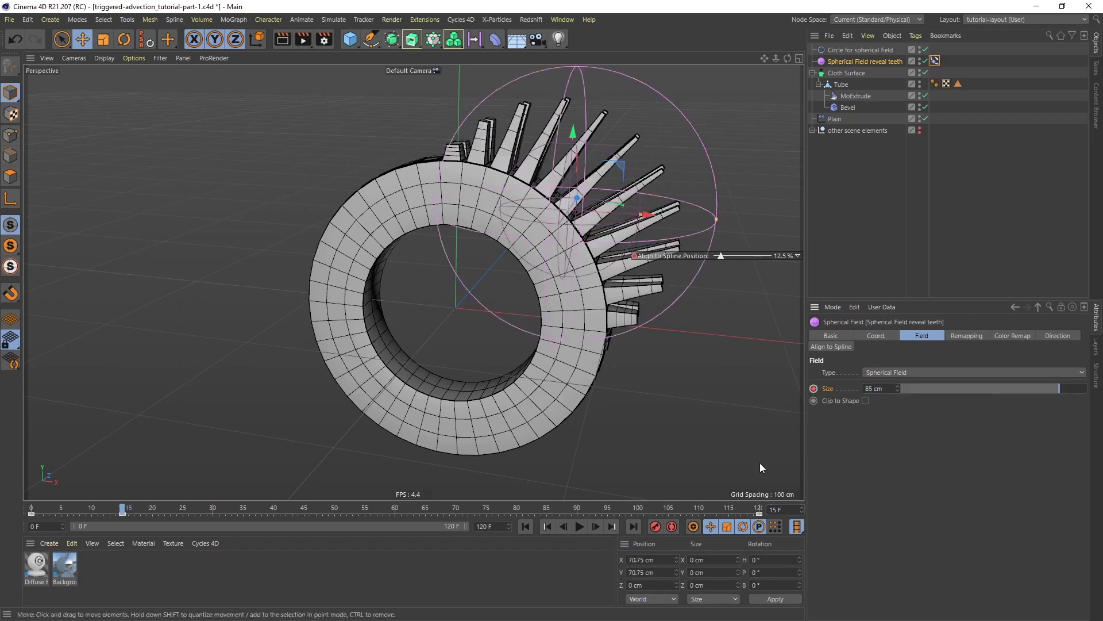
Keyframe the 85 cm Size again at frame 90 and a 0 cm Size at frame 120
{"action": "left_click", "coordinate": [784, 508]}
{"action": "type", "text": "90"}
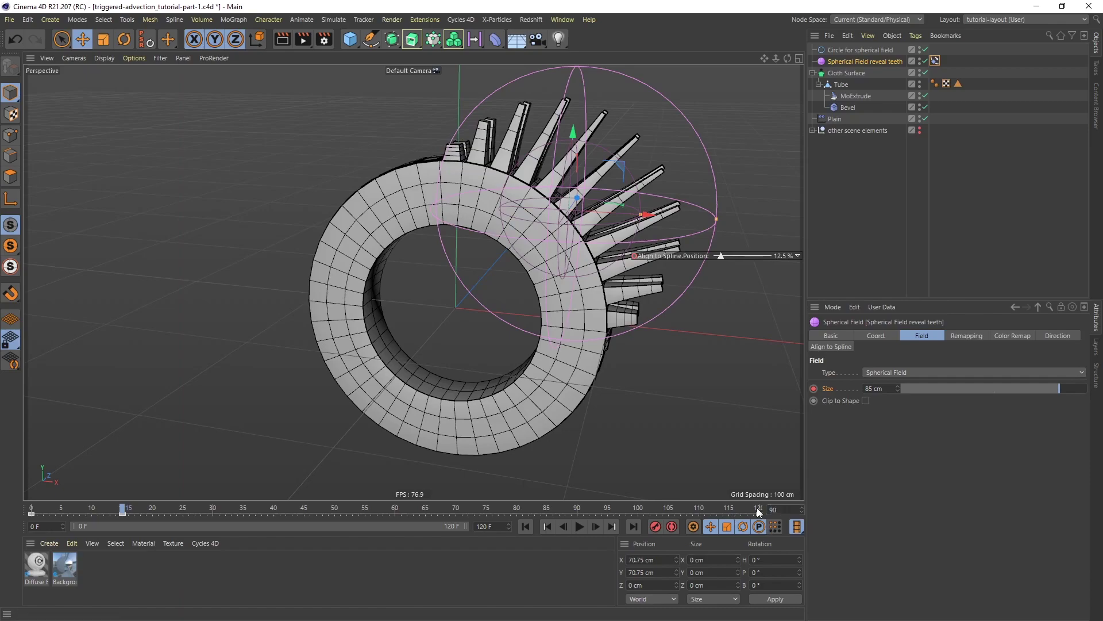
{"action": "key", "text": "Return"}
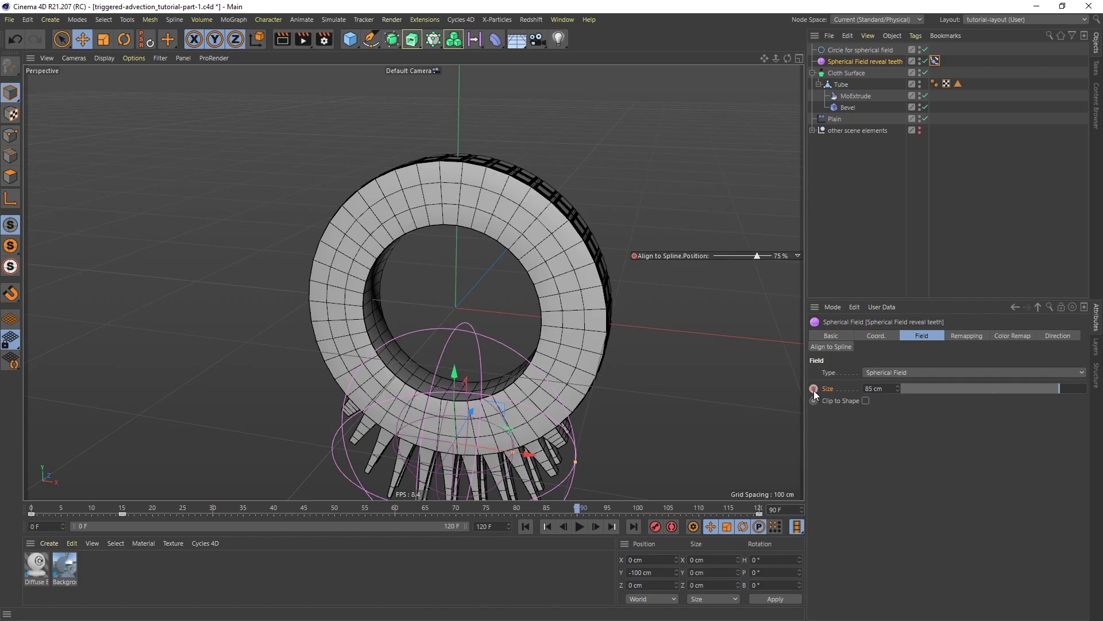
{"action": "left_click", "coordinate": [814, 389]}
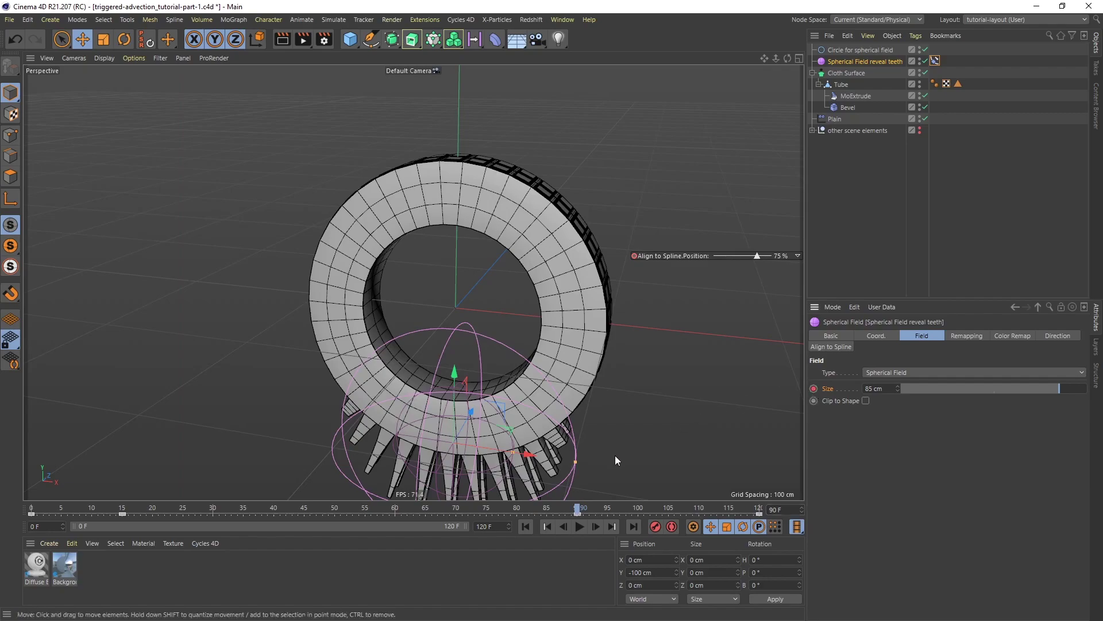
{"action": "left_click", "coordinate": [785, 509]}
{"action": "type", "text": "120"}
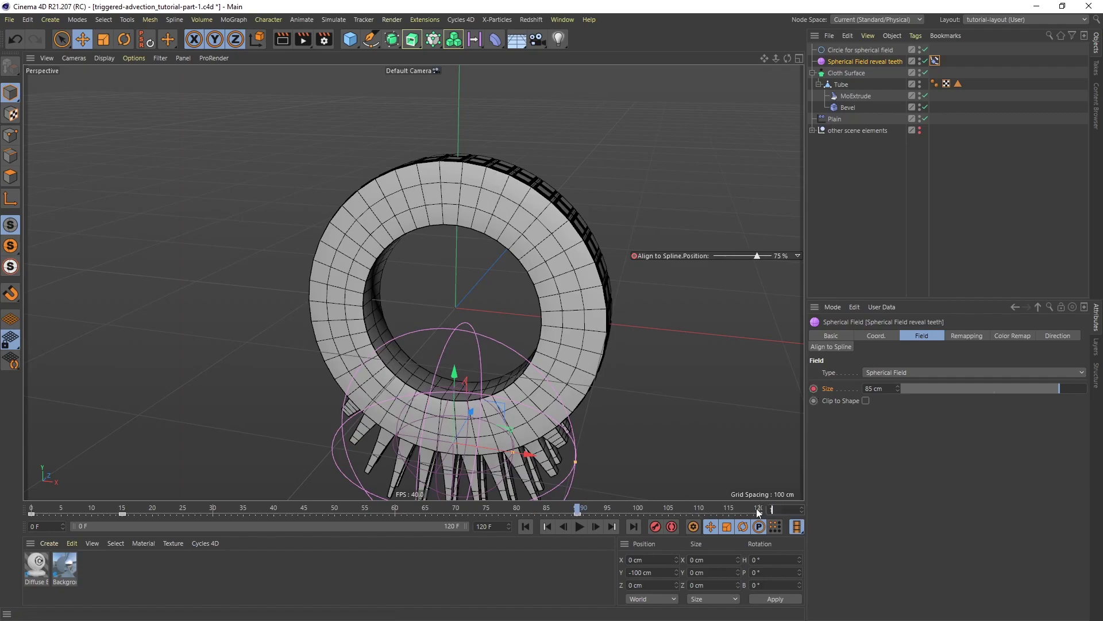
{"action": "key", "text": "Return"}
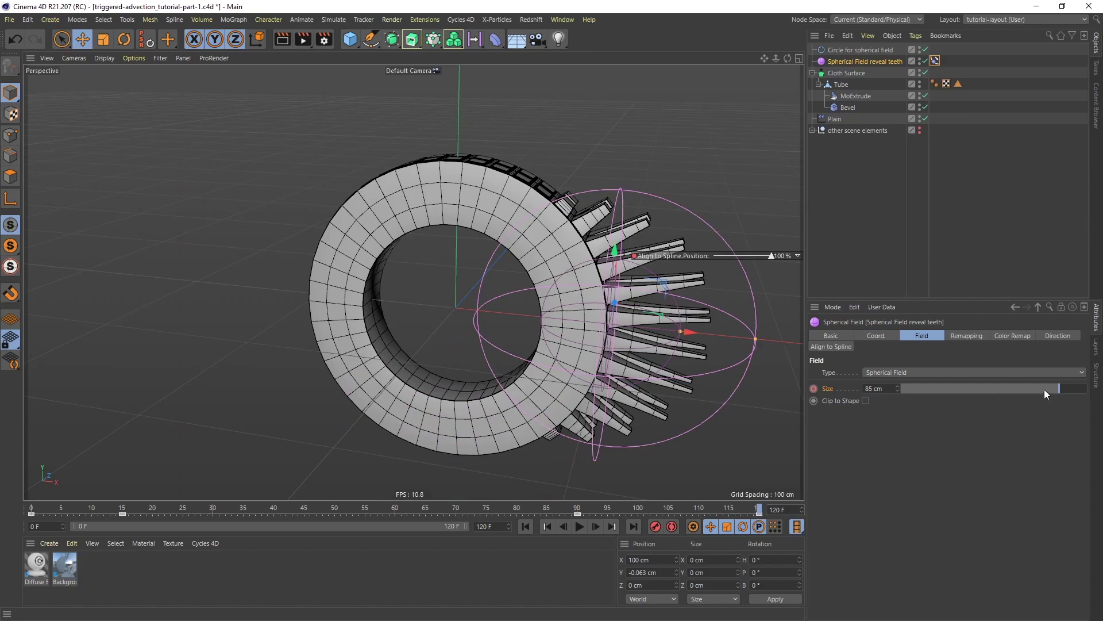
{"action": "left_click_drag", "start_coordinate": [1043, 388], "coordinate": [879, 390]}
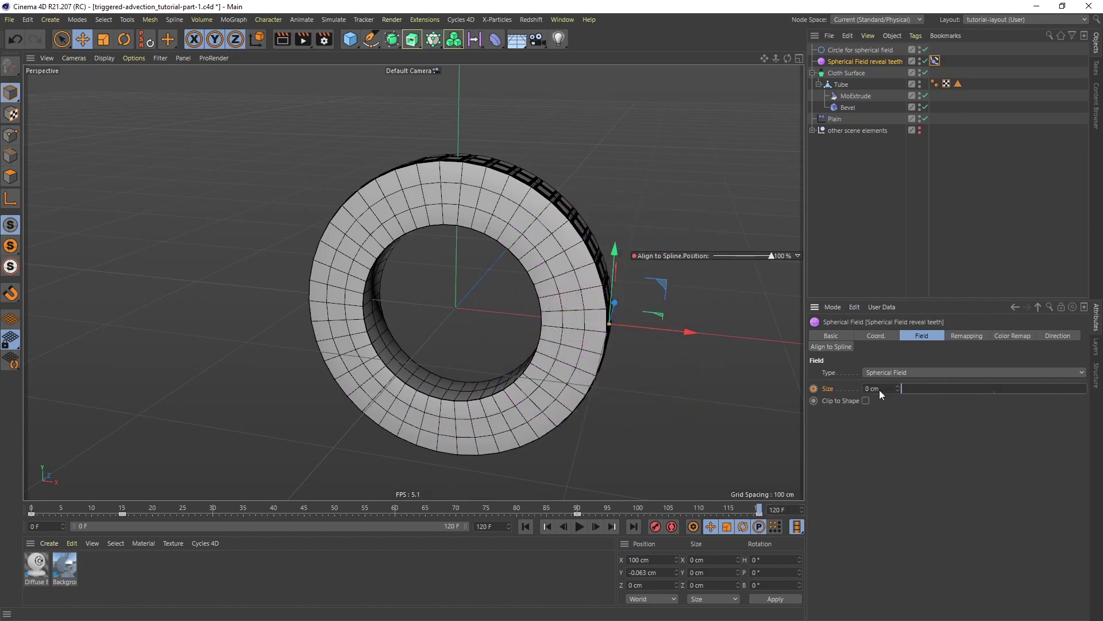
{"action": "left_click", "coordinate": [814, 388]}
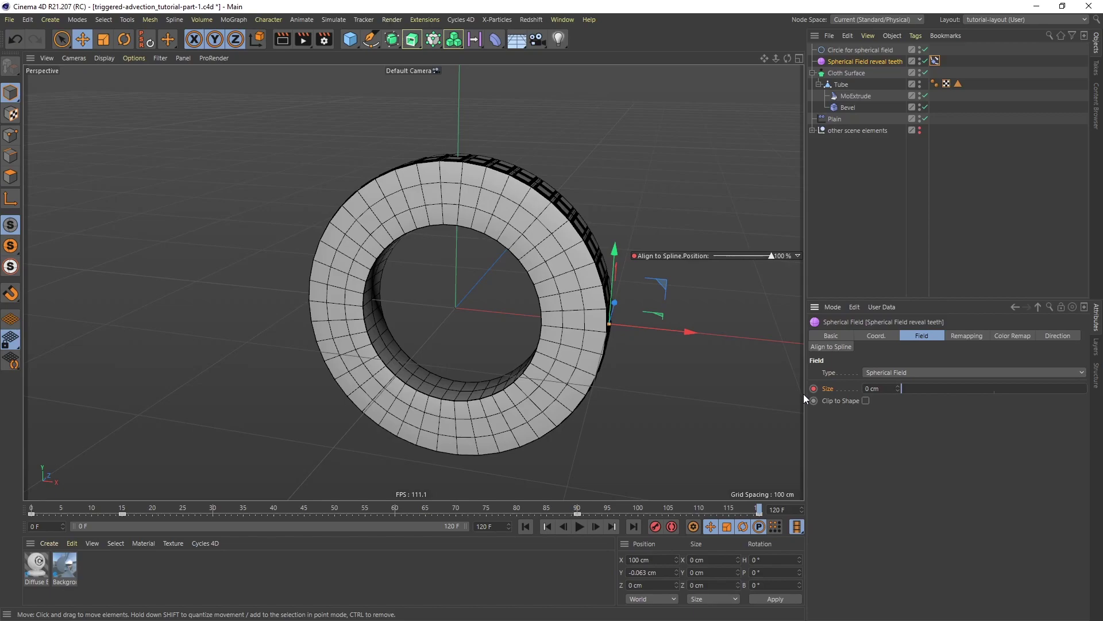
Disable Bevel and Cloth Surface, then play the animation from the start, stopping at frame 26
{"action": "left_click", "coordinate": [925, 107]}
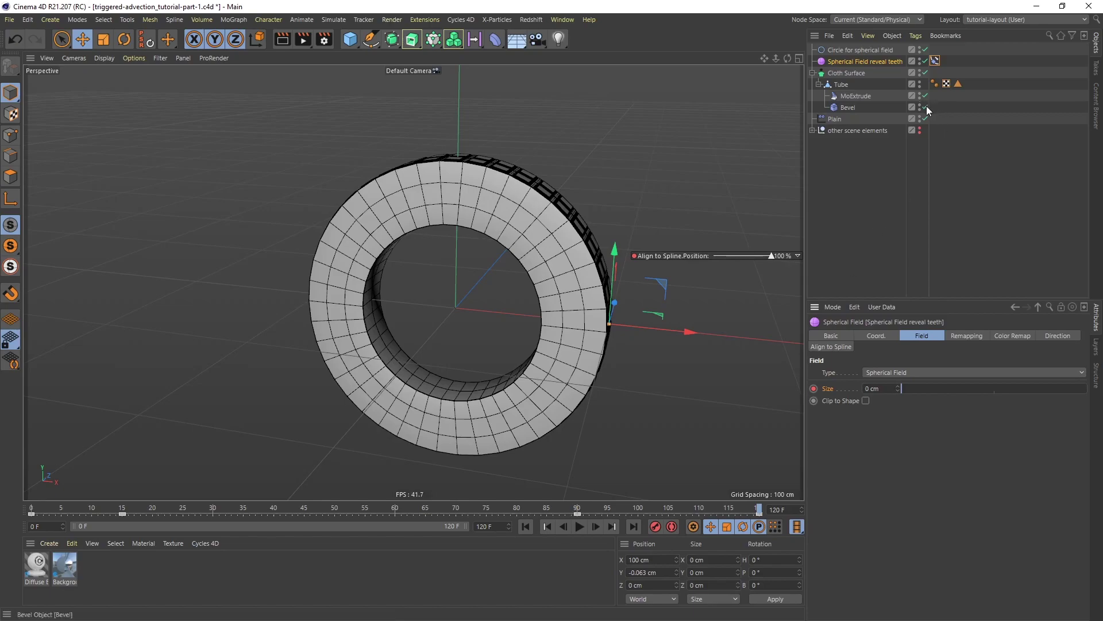
{"action": "left_click", "coordinate": [925, 72]}
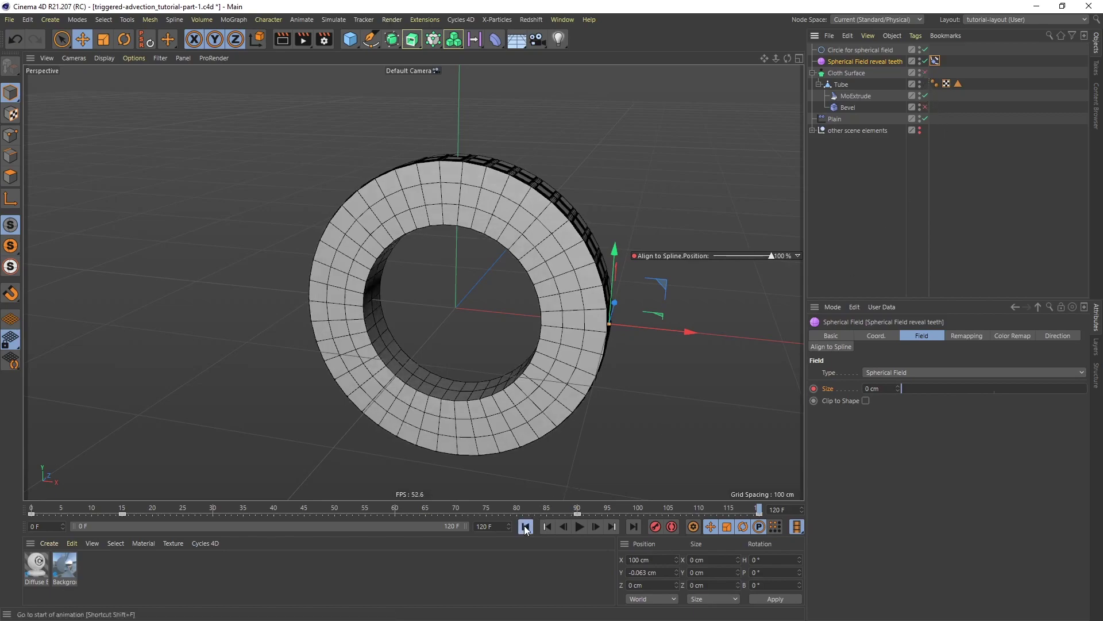
{"action": "left_click", "coordinate": [525, 527]}
{"action": "left_click", "coordinate": [579, 527]}
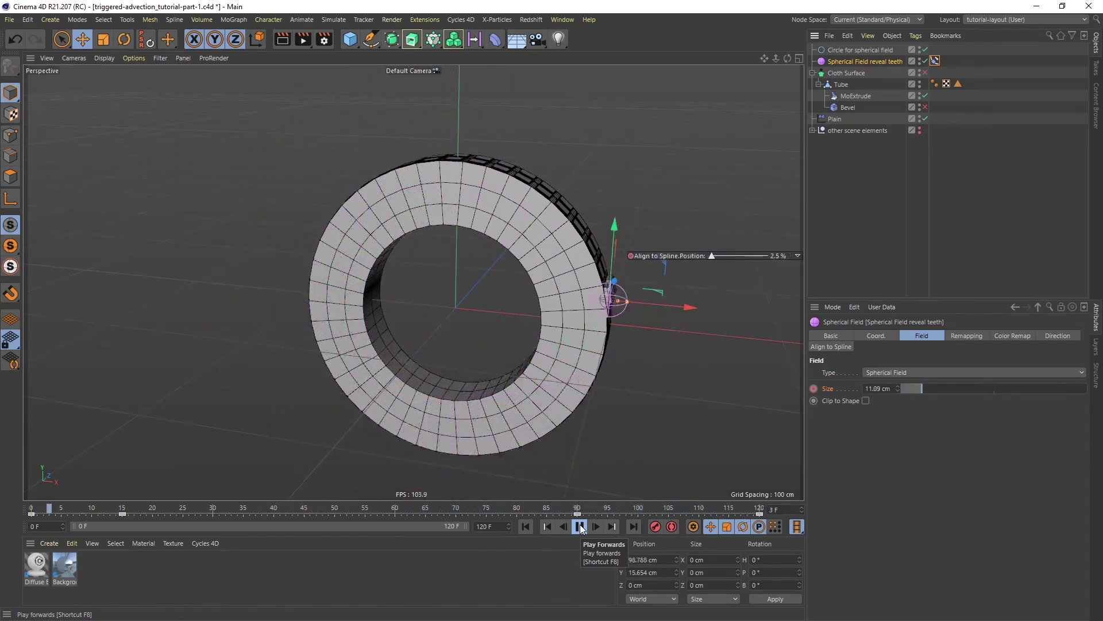
{"action": "left_click", "coordinate": [580, 526]}
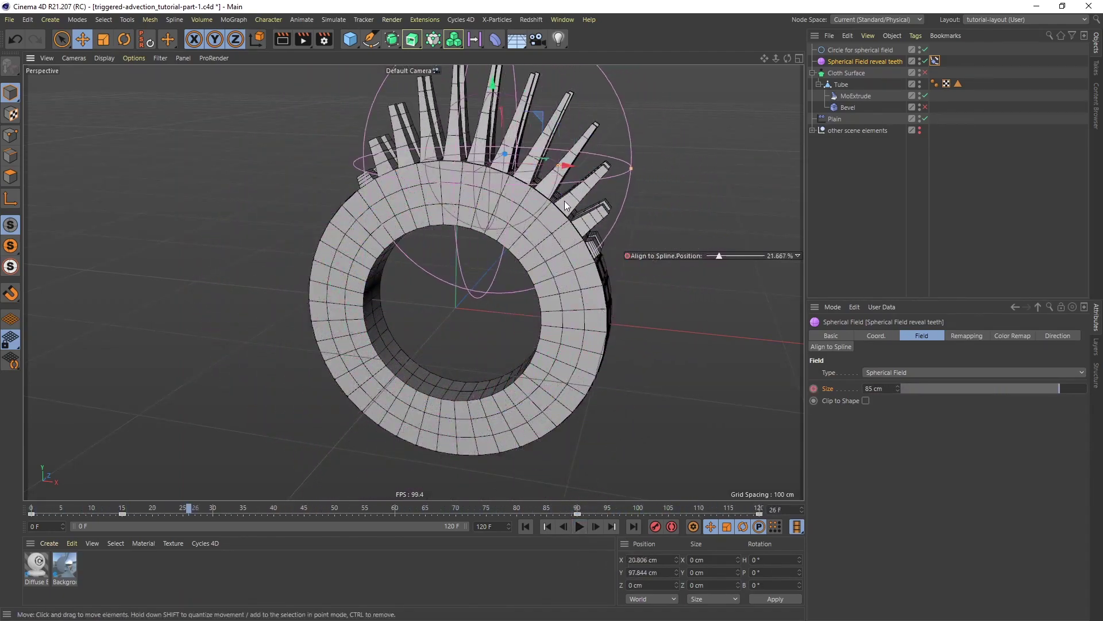
{"action": "mouse_move", "coordinate": [566, 205]}
{"action": "left_mouse_down", "text": "alt"}
{"action": "mouse_move", "coordinate": [619, 273]}
{"action": "mouse_move", "coordinate": [491, 188]}
{"action": "mouse_move", "coordinate": [570, 188]}
{"action": "mouse_move", "coordinate": [570, 197]}
{"action": "left_mouse_up", "text": "alt"}
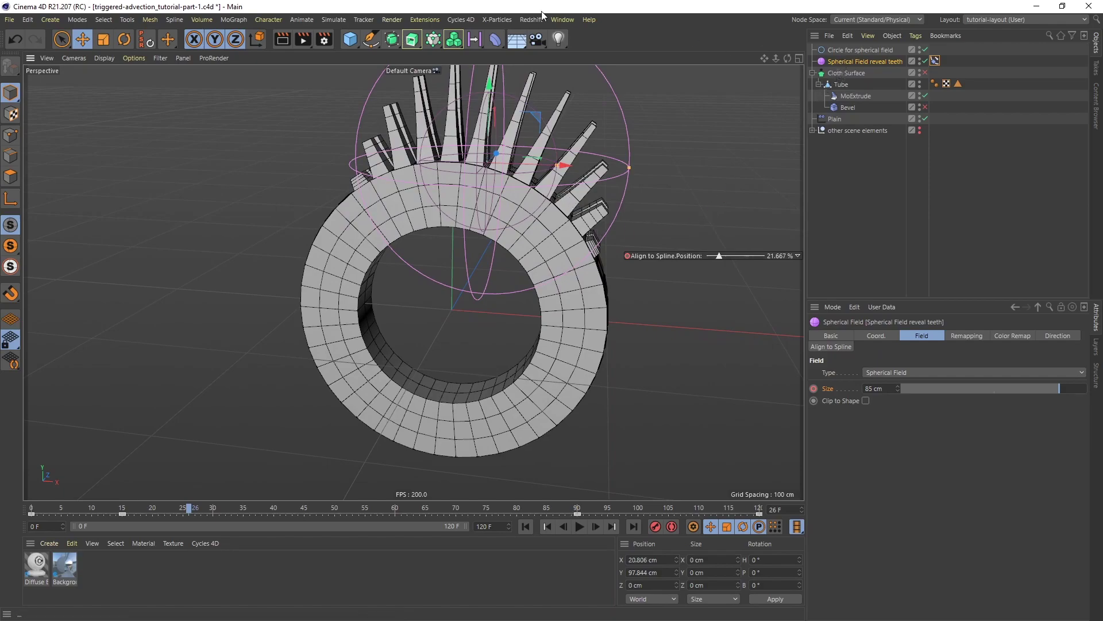
Add a Null named 'fields' and nest Spherical Field reveal teeth inside it
{"action": "left_click", "coordinate": [349, 39]}
{"action": "left_click", "coordinate": [577, 72]}
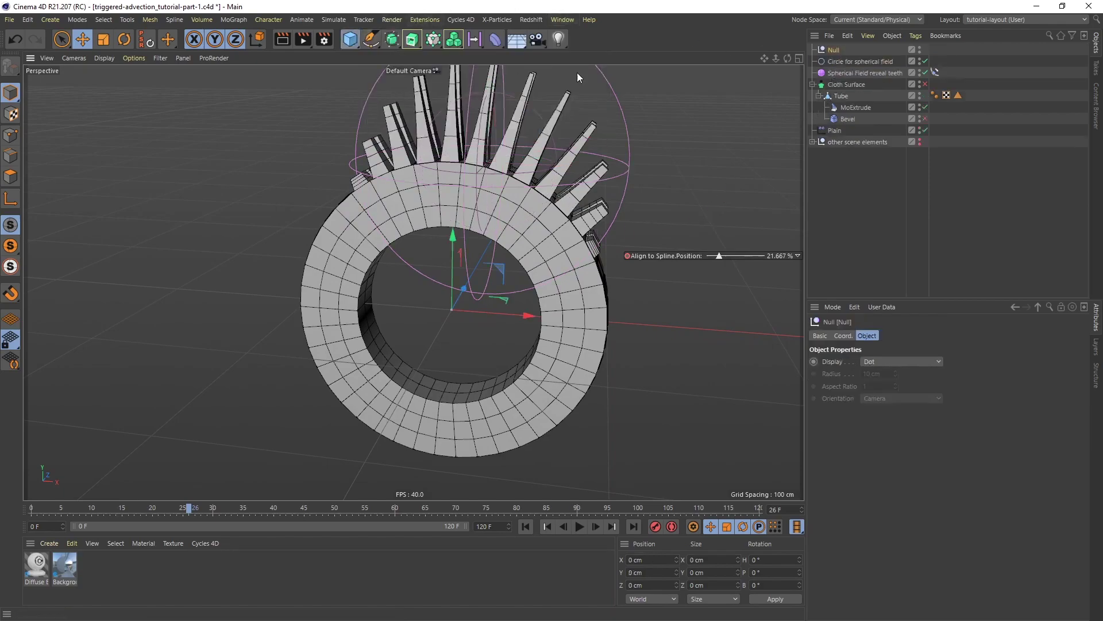
{"action": "double_click", "coordinate": [834, 47]}
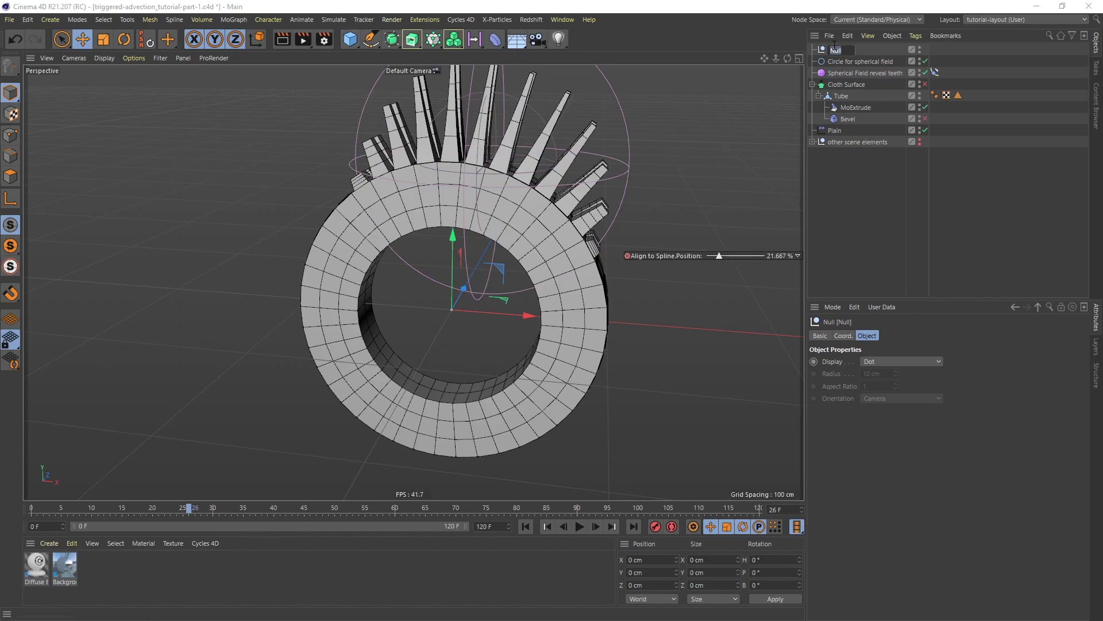
{"action": "type", "text": "fields"}
{"action": "key", "text": "Return"}
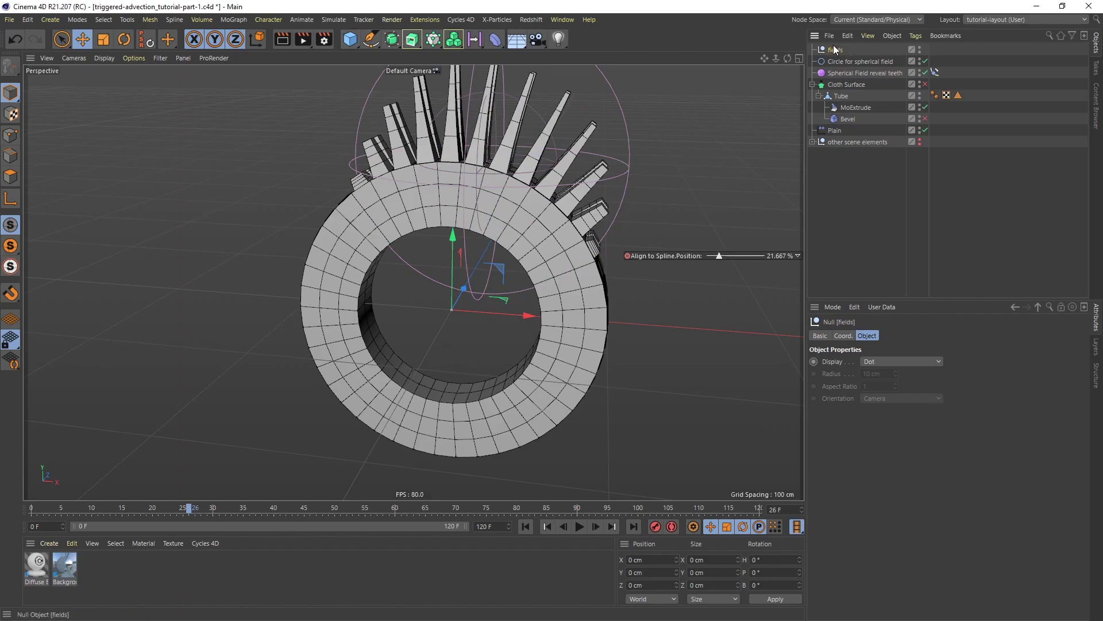
{"action": "left_click_drag", "start_coordinate": [836, 52], "coordinate": [822, 125]}
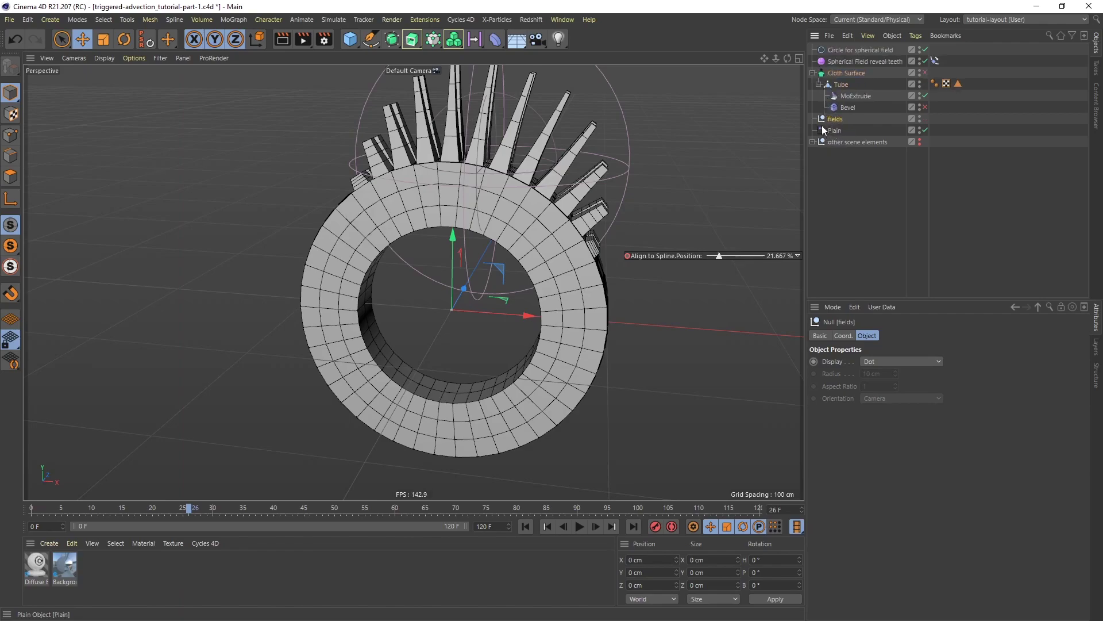
{"action": "left_click_drag", "start_coordinate": [856, 61], "coordinate": [834, 119]}
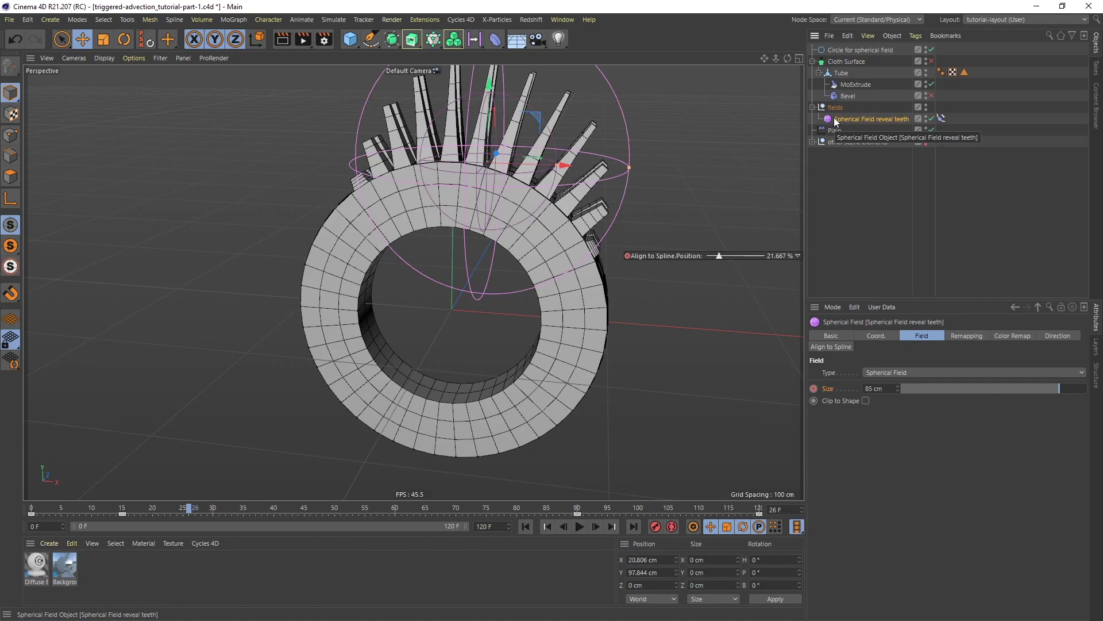
Add a Shader Field inside the fields null and rename it 'Shader Field random'
{"action": "left_click", "coordinate": [472, 42]}
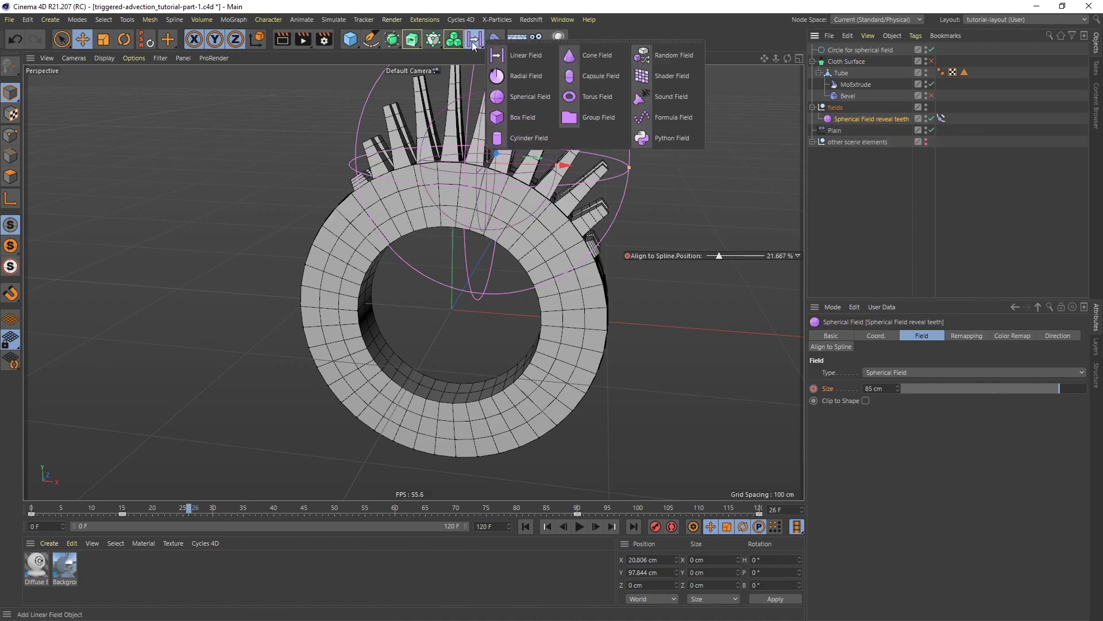
{"action": "left_click", "coordinate": [671, 78]}
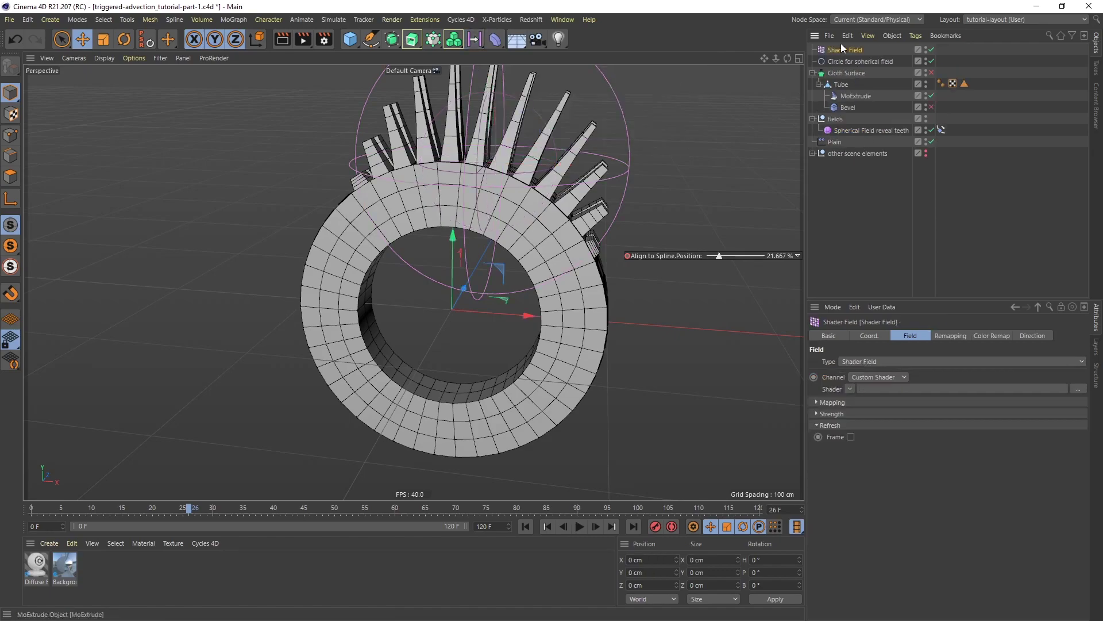
{"action": "left_click_drag", "start_coordinate": [835, 50], "coordinate": [833, 122]}
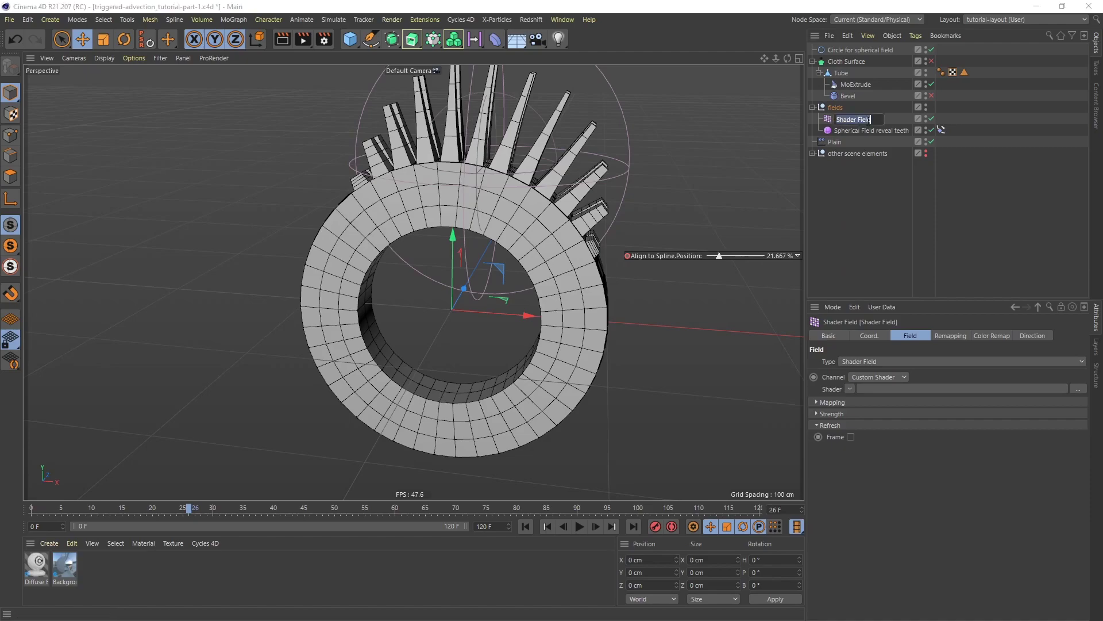
{"action": "double_click", "coordinate": [857, 119]}
{"action": "type", "text": "random"}
{"action": "key", "text": "Return"}
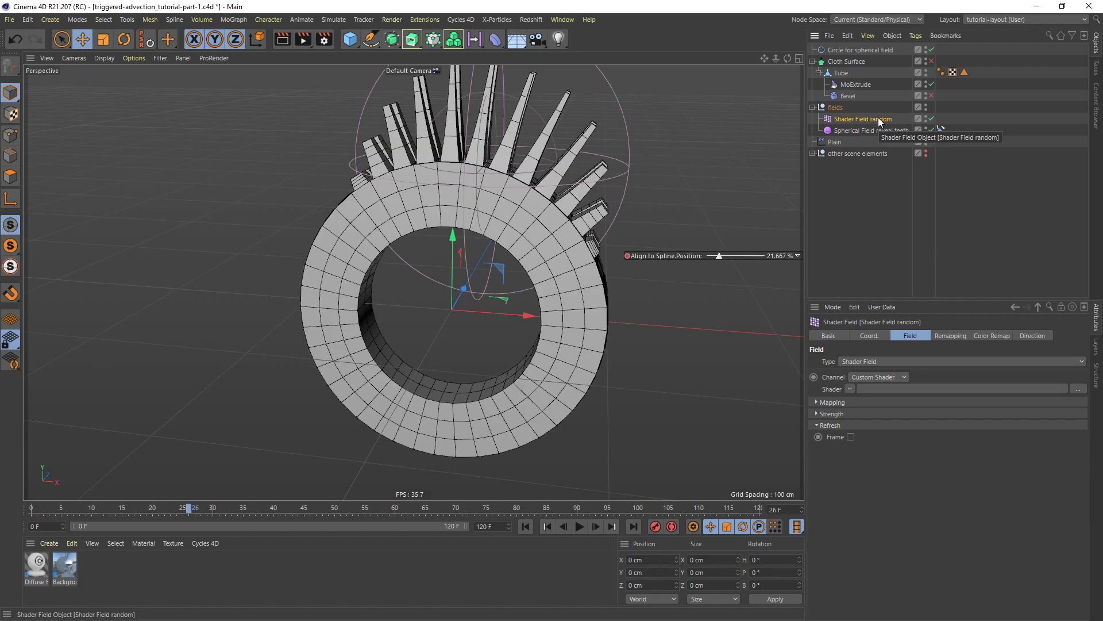
{"action": "left_click", "coordinate": [835, 142]}
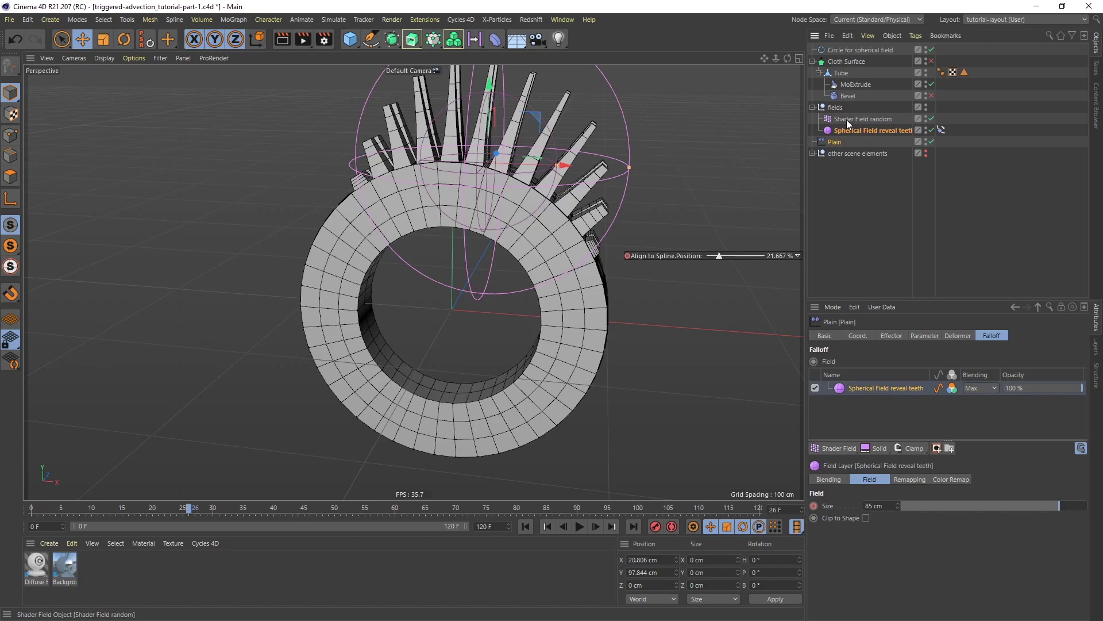
Add Shader Field random to the Plain effector's falloff layers, driven by a Noise shader
{"action": "left_click_drag", "start_coordinate": [889, 288], "coordinate": [871, 384]}
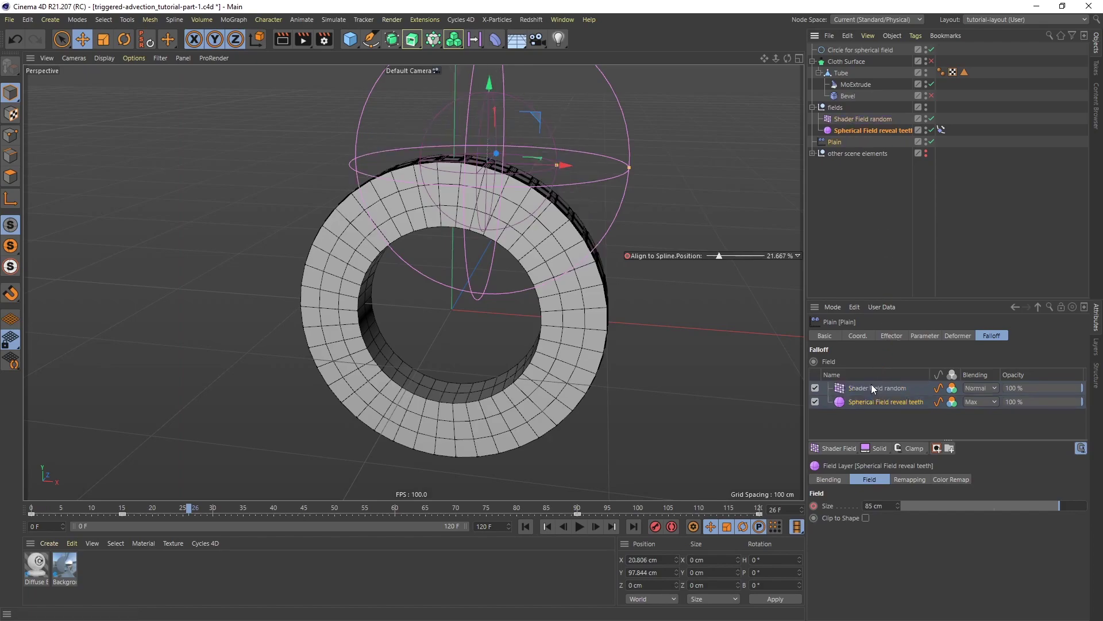
{"action": "left_click", "coordinate": [873, 385]}
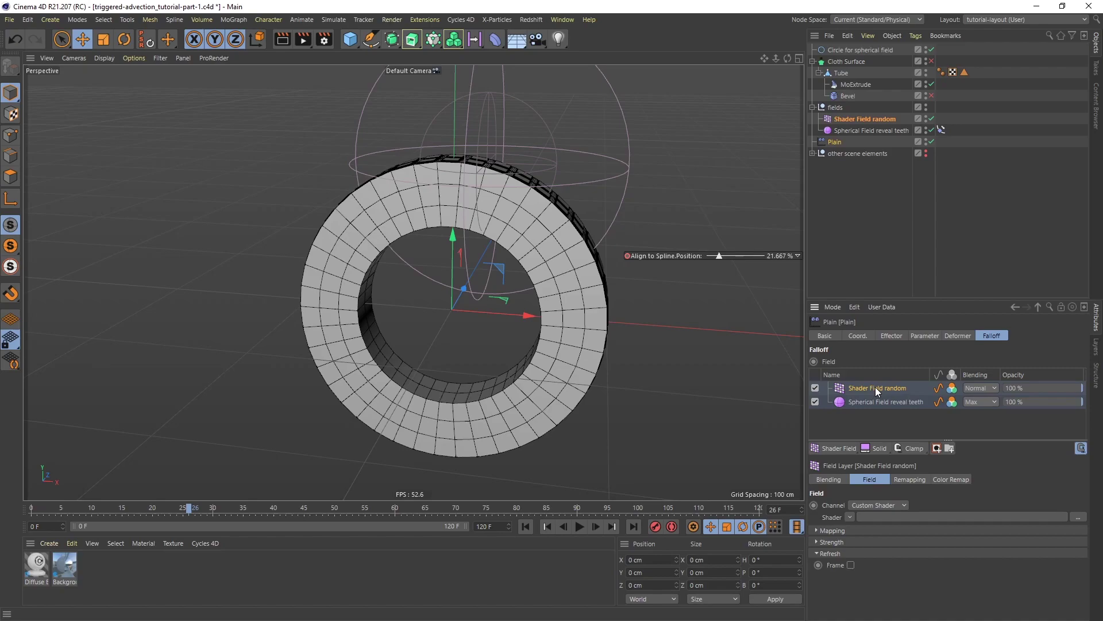
{"action": "left_click", "coordinate": [850, 516]}
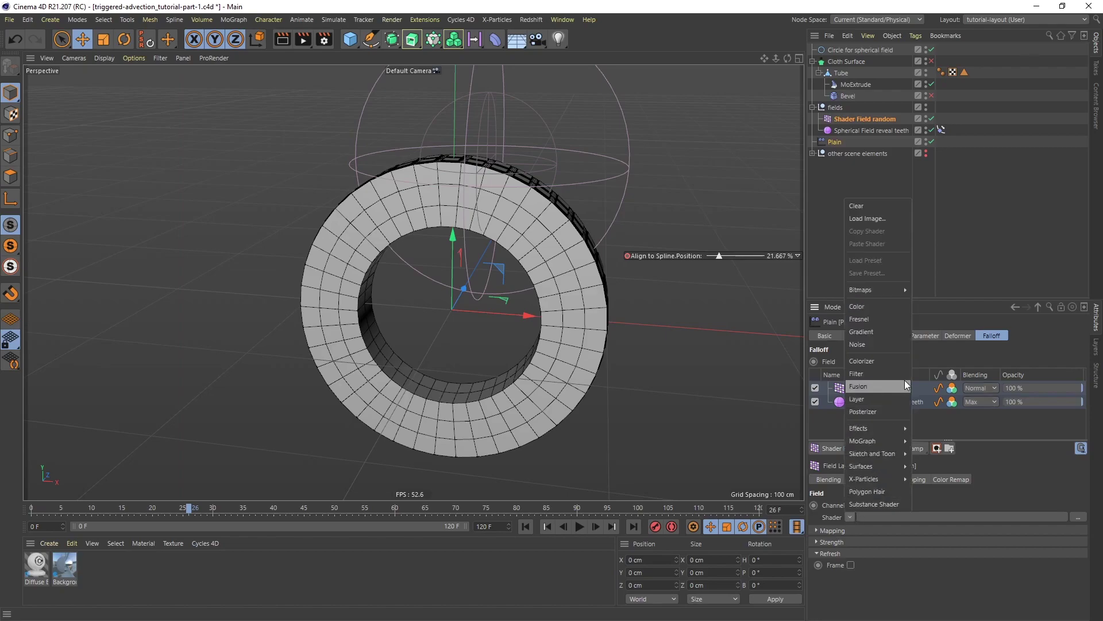
{"action": "left_click", "coordinate": [874, 344]}
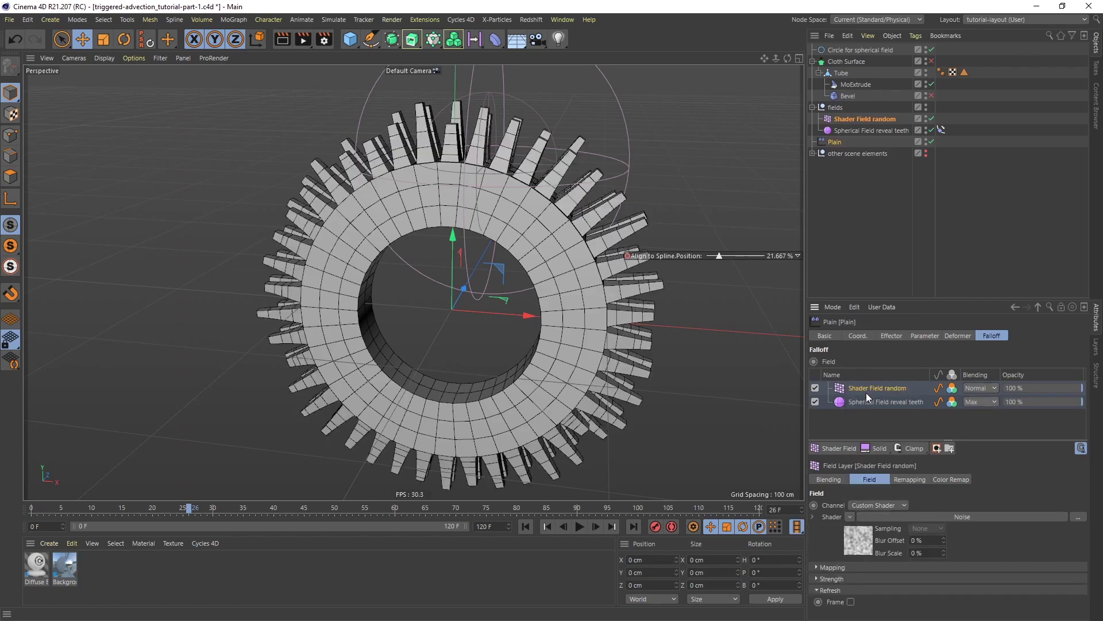
{"action": "left_click_drag", "start_coordinate": [545, 196], "coordinate": [512, 221], "text": "alt"}
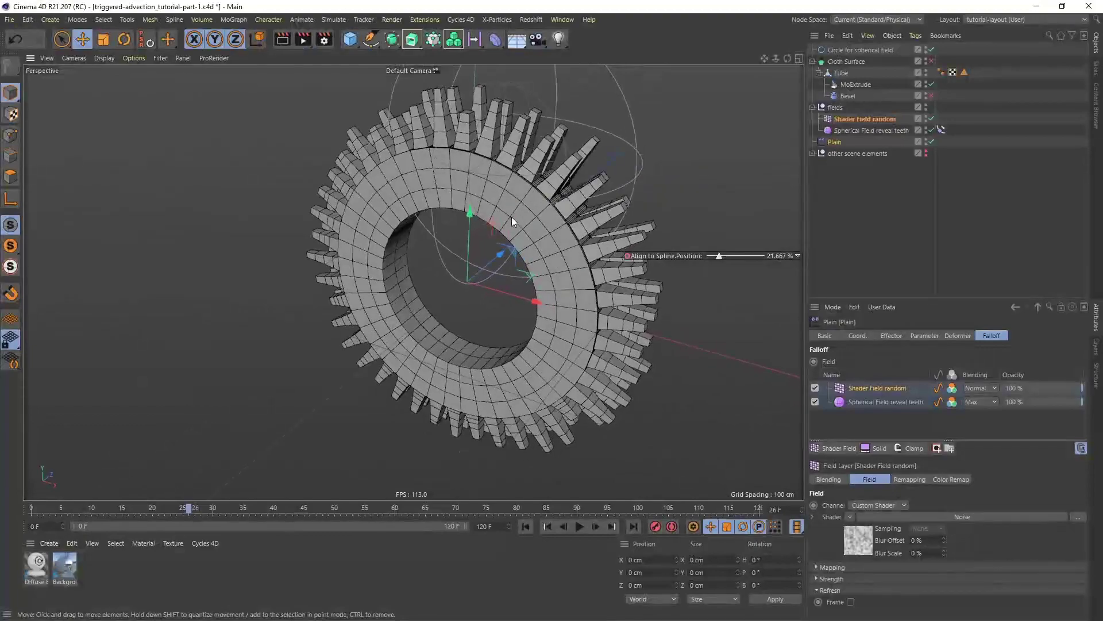
Set the Noise shader's Global Scale to 156%
{"action": "left_click", "coordinate": [963, 515]}
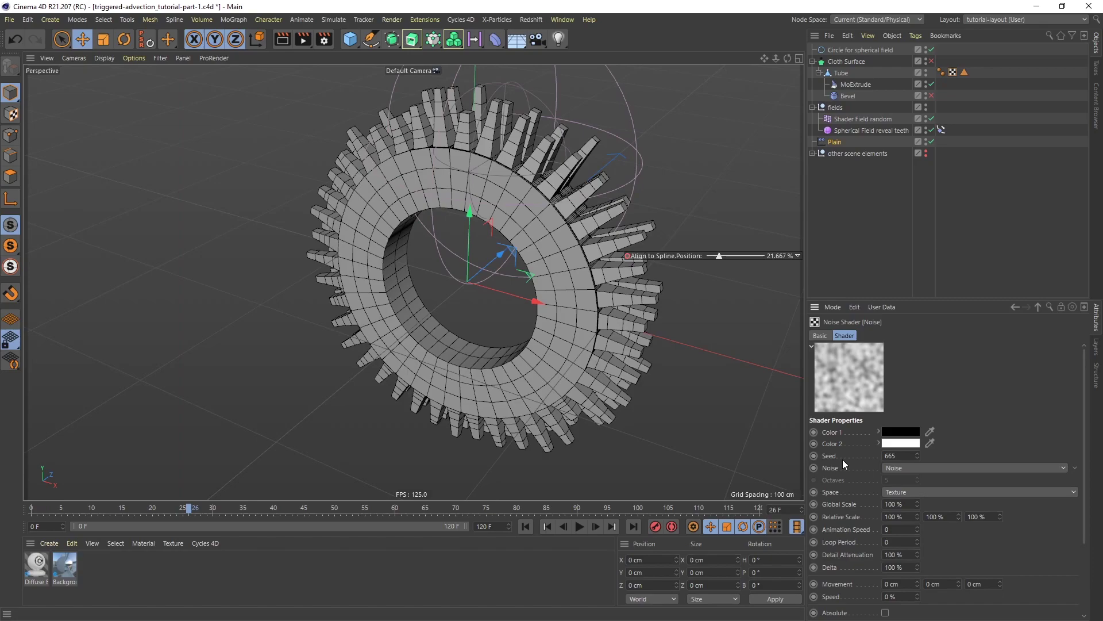
{"action": "double_click", "coordinate": [903, 504]}
{"action": "type", "text": "156"}
{"action": "key", "text": "Return"}
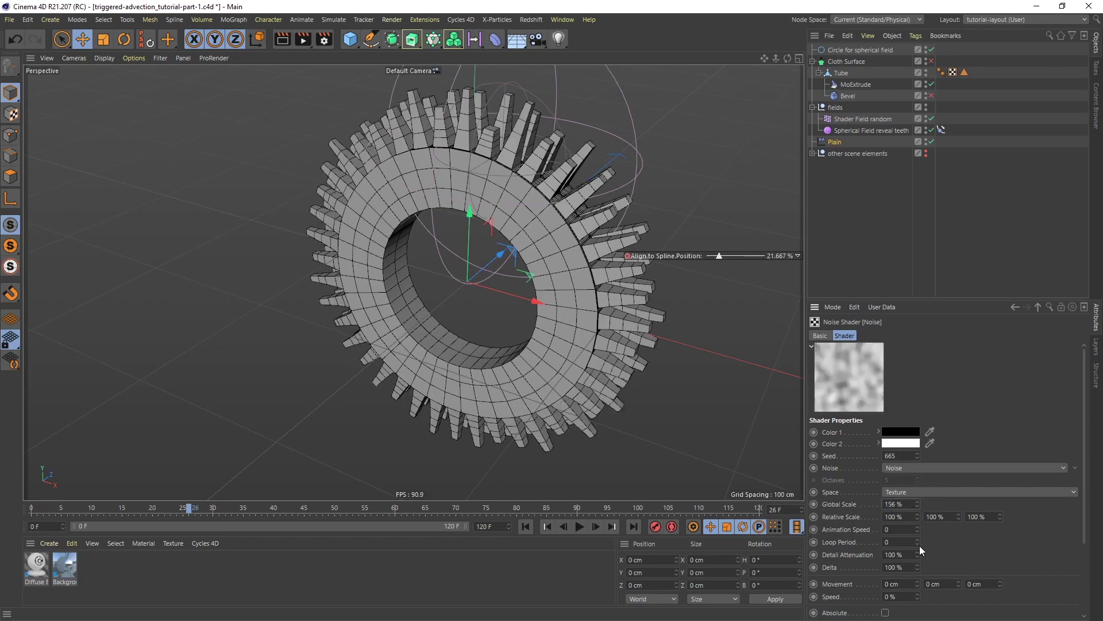
{"action": "left_click_drag", "start_coordinate": [960, 299], "coordinate": [980, 207]}
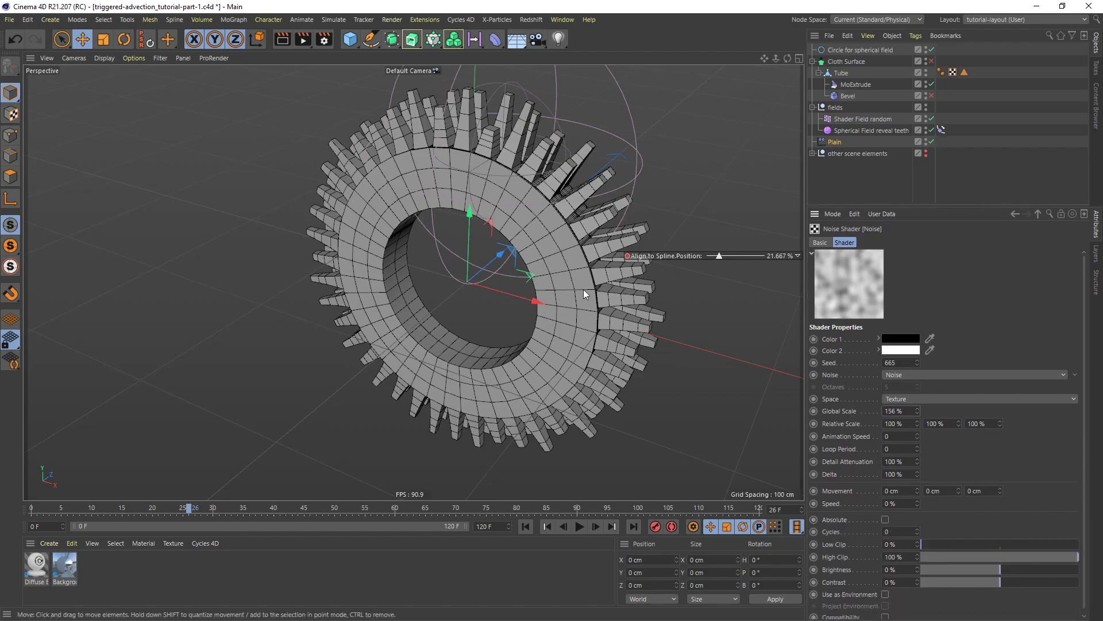
{"action": "left_click_drag", "start_coordinate": [588, 304], "coordinate": [581, 268], "text": "alt"}
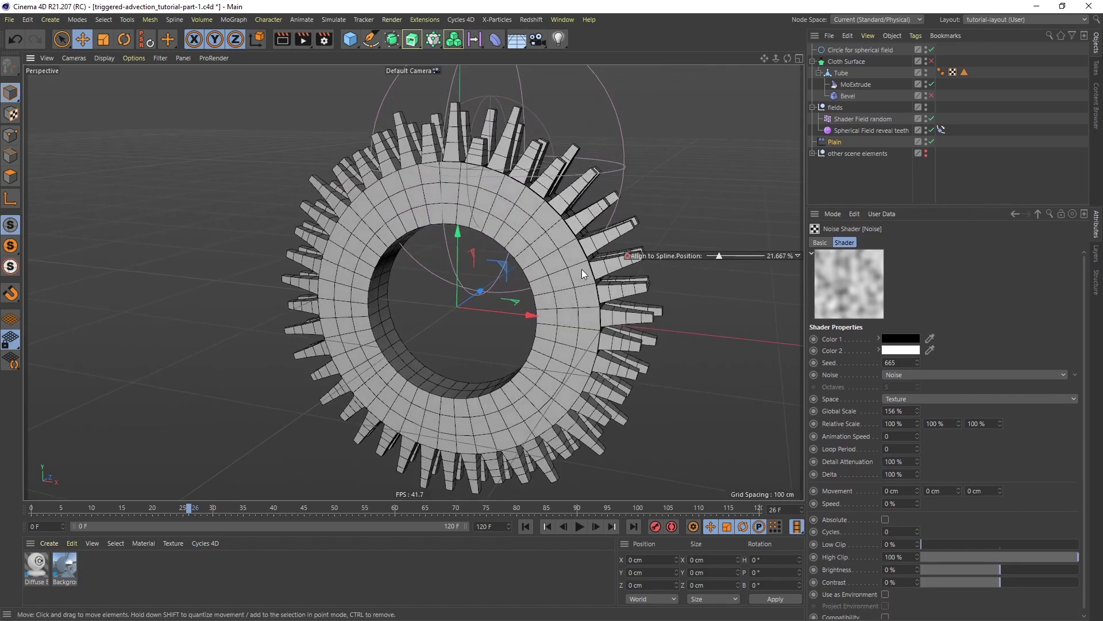
Set noise Low Clip to 16%, High Clip to 81% and Contrast to 30%, keeping Global Scale at 156%
{"action": "left_click_drag", "start_coordinate": [936, 544], "coordinate": [946, 543]}
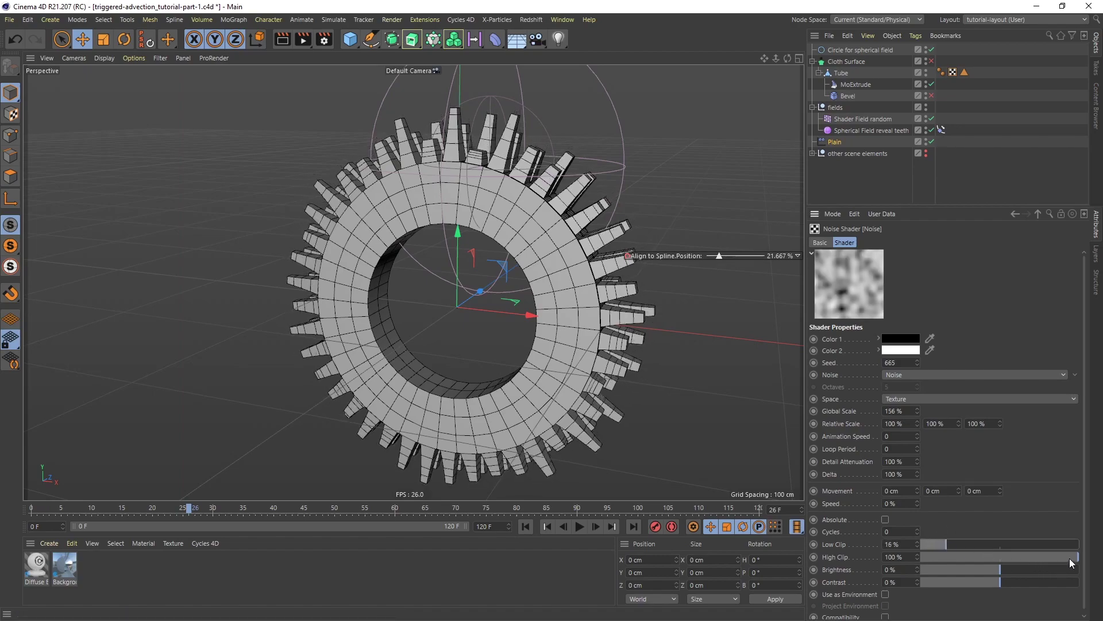
{"action": "left_click_drag", "start_coordinate": [1070, 557], "coordinate": [1049, 562]}
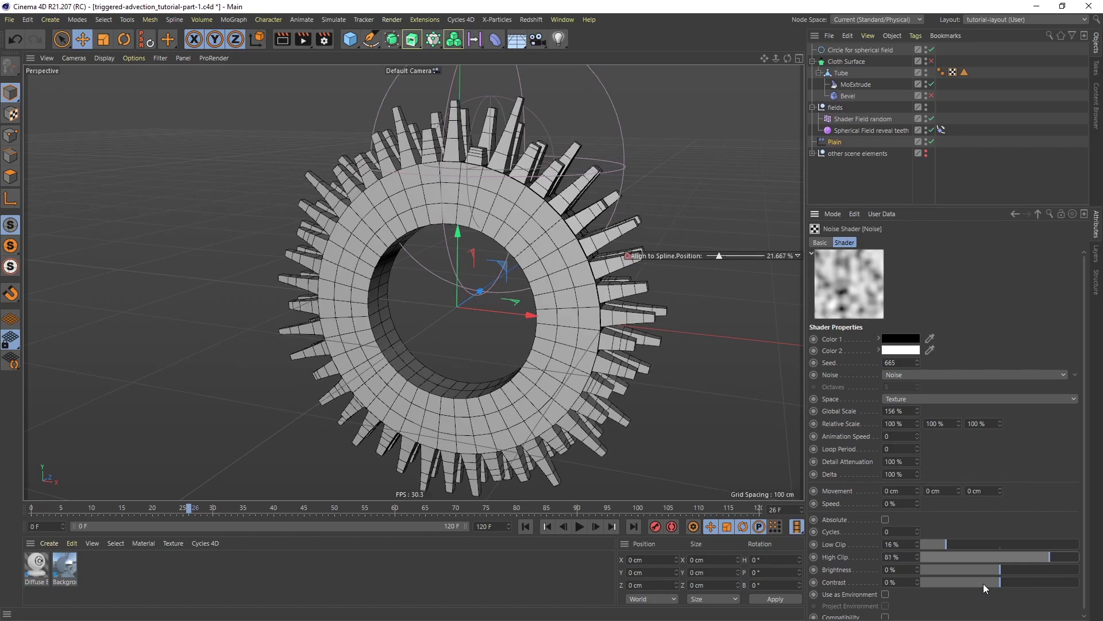
{"action": "left_click", "coordinate": [909, 585]}
{"action": "type", "text": "30"}
{"action": "key", "text": "Return"}
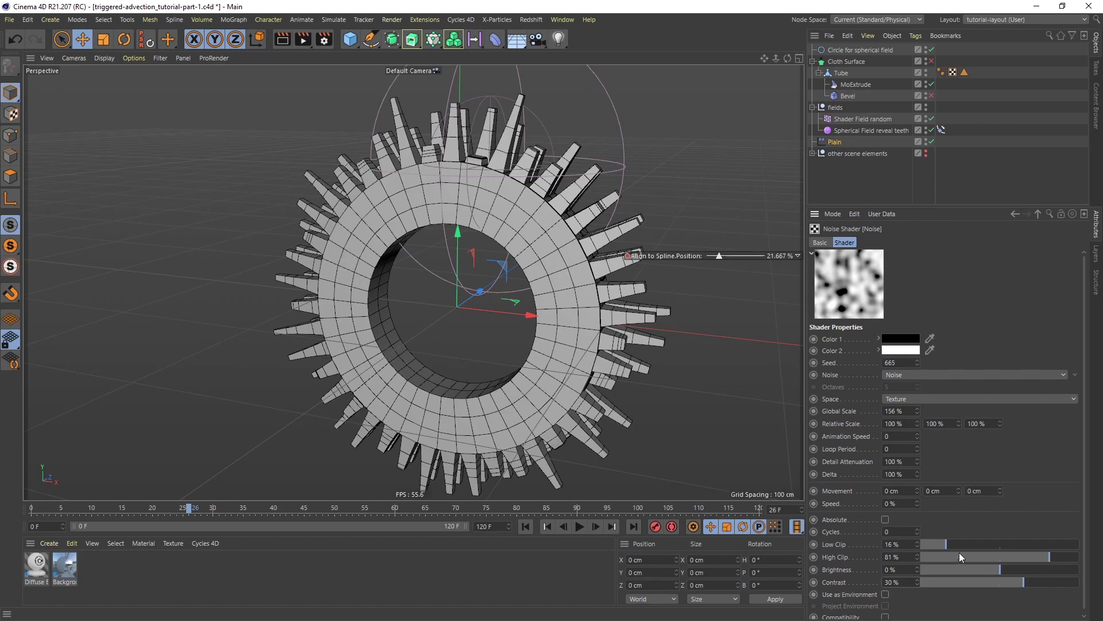
{"action": "left_click_drag", "start_coordinate": [561, 274], "coordinate": [546, 276], "text": "alt"}
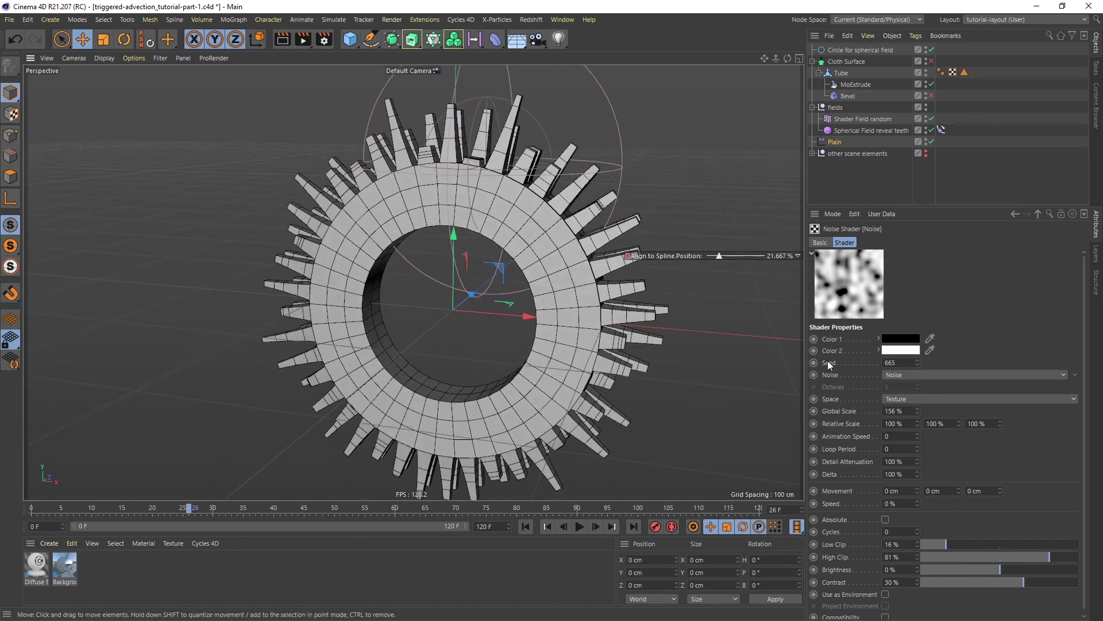
{"action": "left_click_drag", "start_coordinate": [916, 411], "coordinate": [918, 440]}
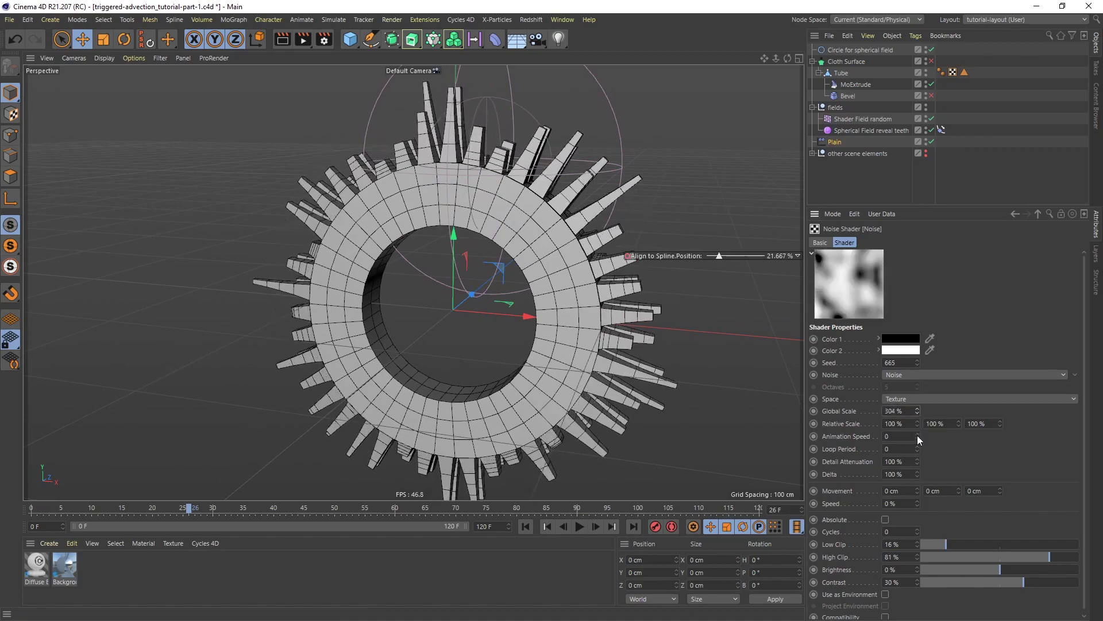
{"action": "double_click", "coordinate": [896, 411]}
{"action": "type", "text": "156"}
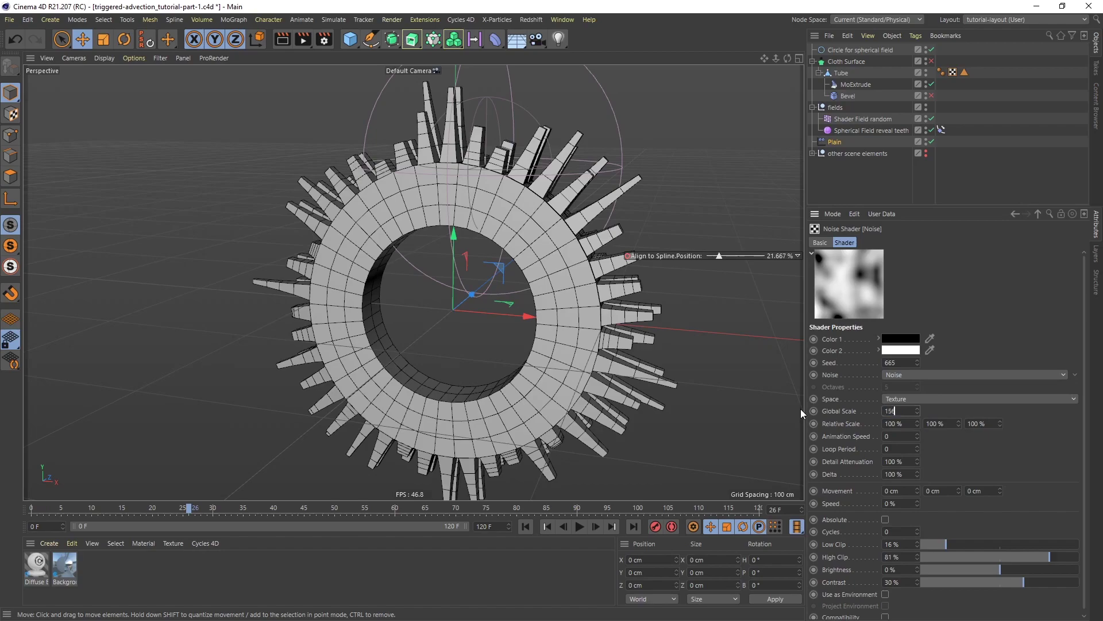
{"action": "key", "text": "Return"}
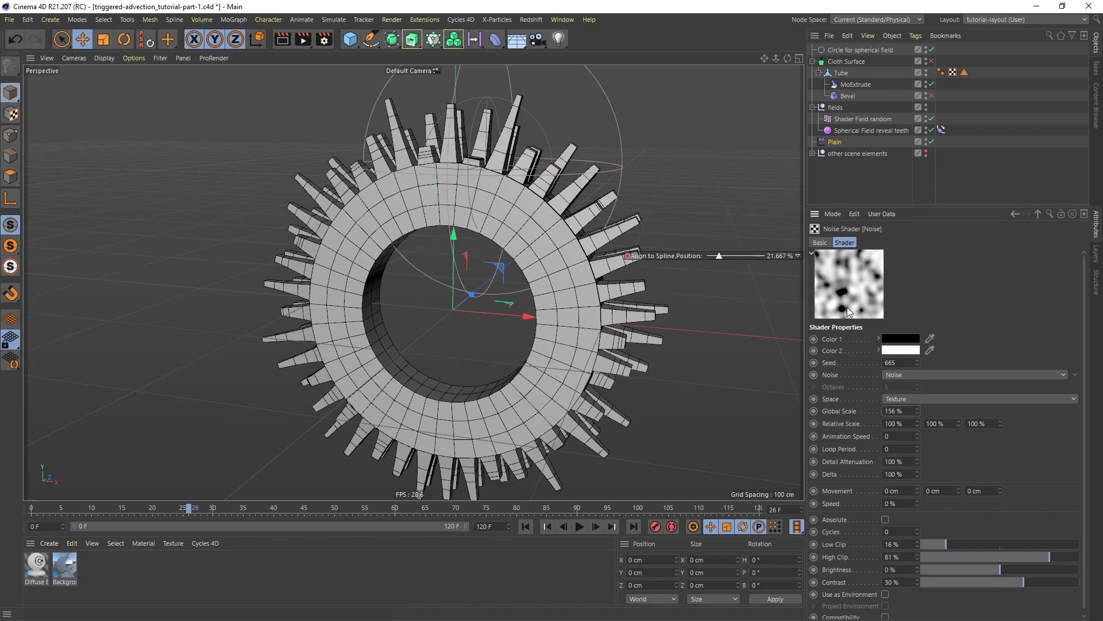
Set the Spherical Field layer to Normal blending and Shader Field random to Multiply
{"action": "left_click", "coordinate": [835, 143]}
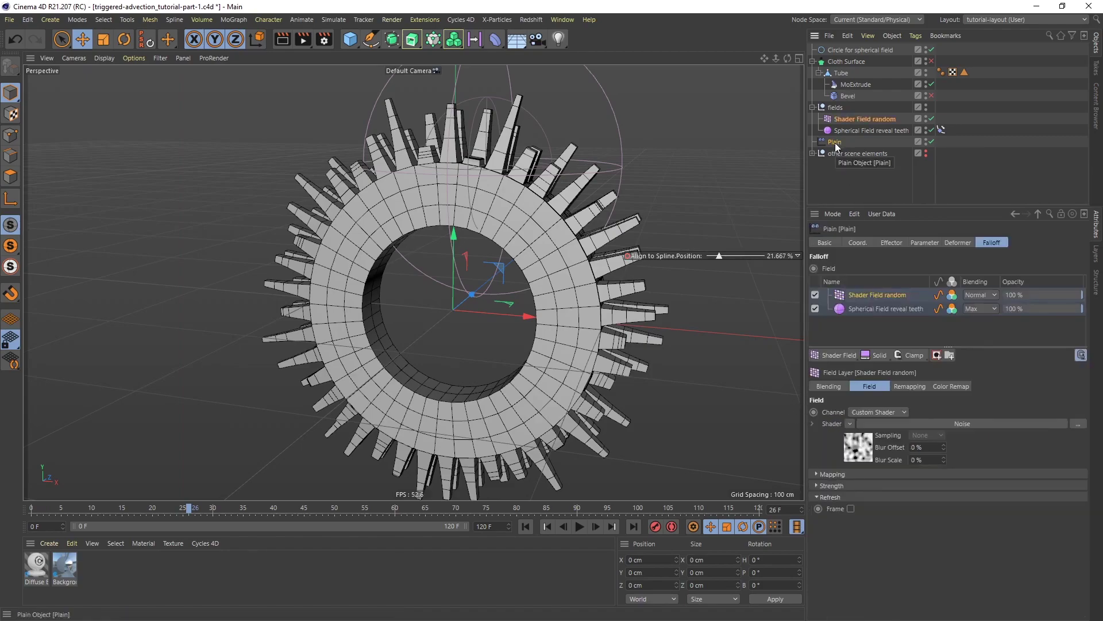
{"action": "left_click", "coordinate": [867, 309]}
{"action": "left_click", "coordinate": [814, 295]}
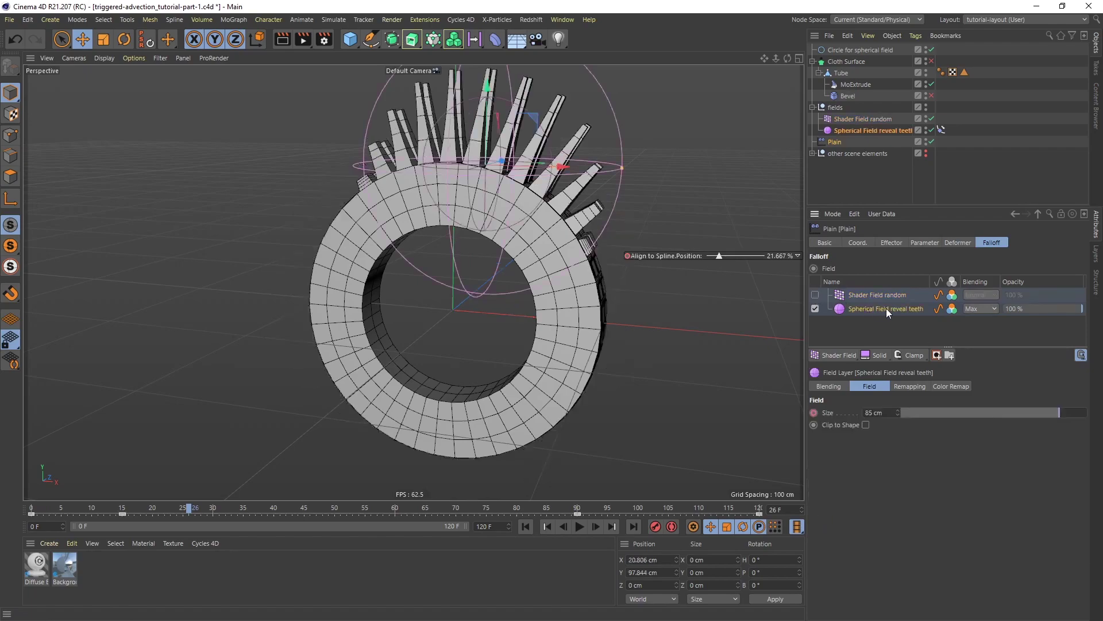
{"action": "left_click", "coordinate": [979, 309]}
{"action": "left_click", "coordinate": [980, 327]}
{"action": "left_click", "coordinate": [814, 294]}
{"action": "left_click", "coordinate": [875, 295]}
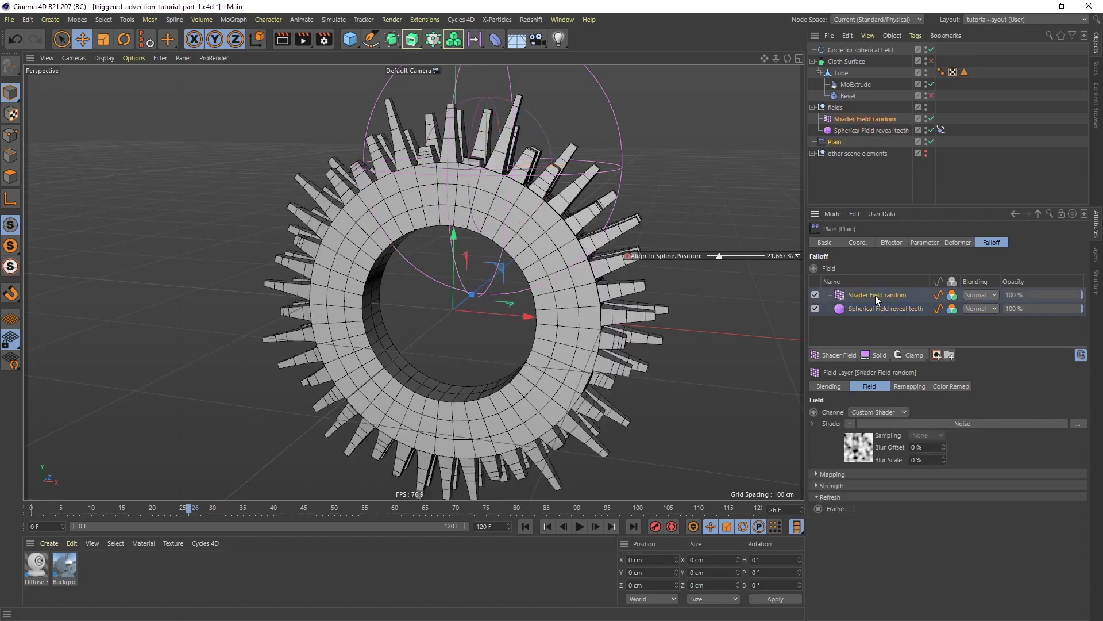
{"action": "left_click", "coordinate": [987, 295]}
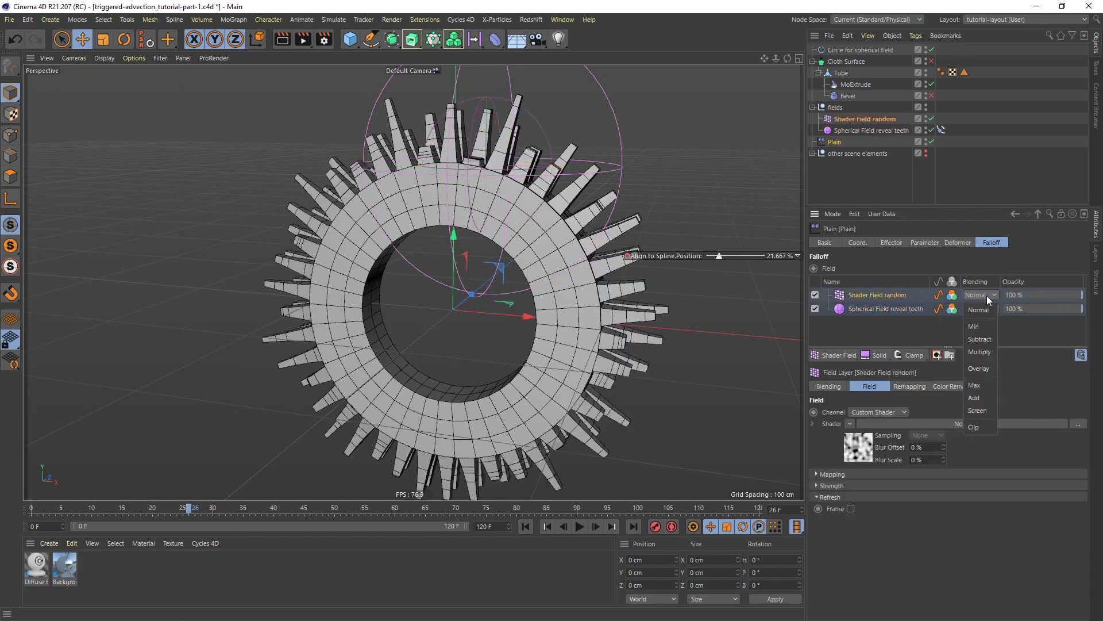
{"action": "left_click", "coordinate": [989, 352]}
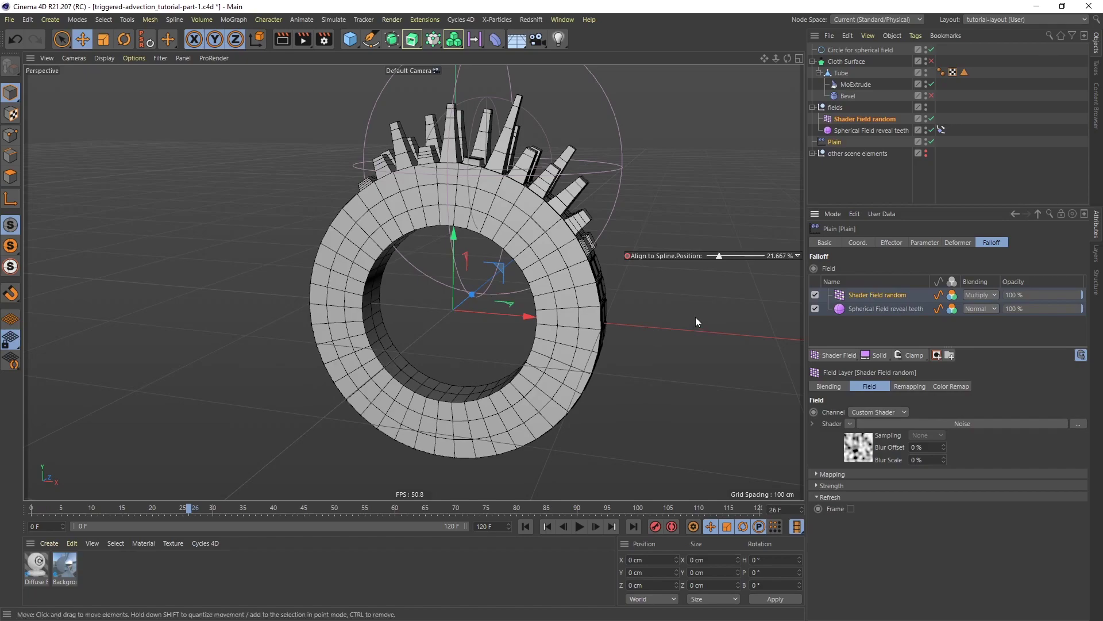
Play the animation from the start to watch the noisy teeth grow
{"action": "left_click", "coordinate": [526, 527]}
{"action": "left_click", "coordinate": [580, 526]}
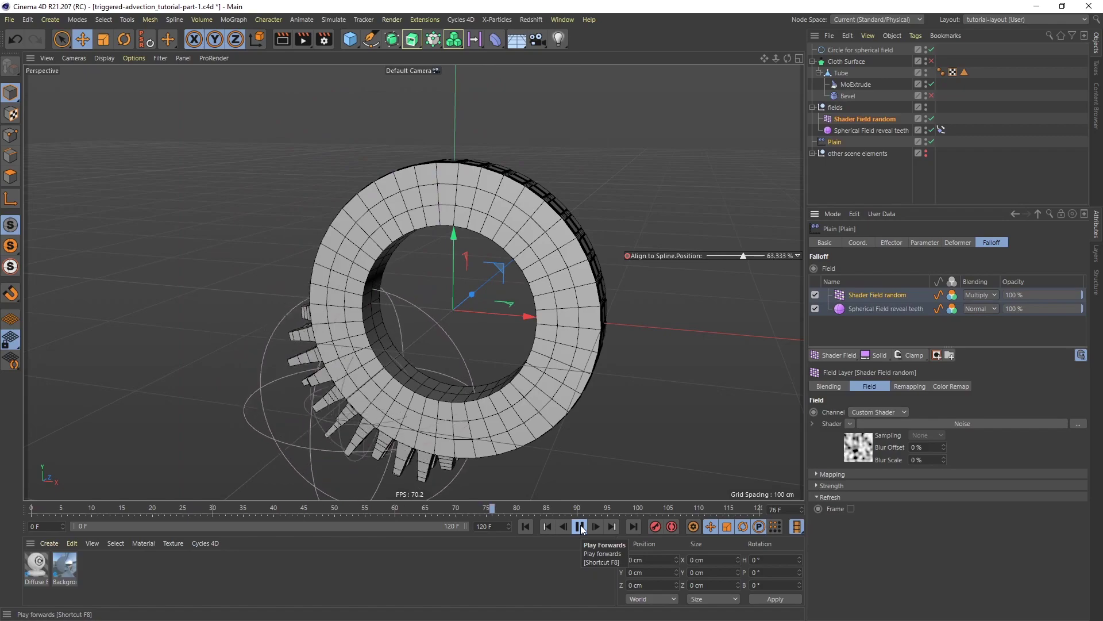
{"action": "left_click", "coordinate": [580, 526]}
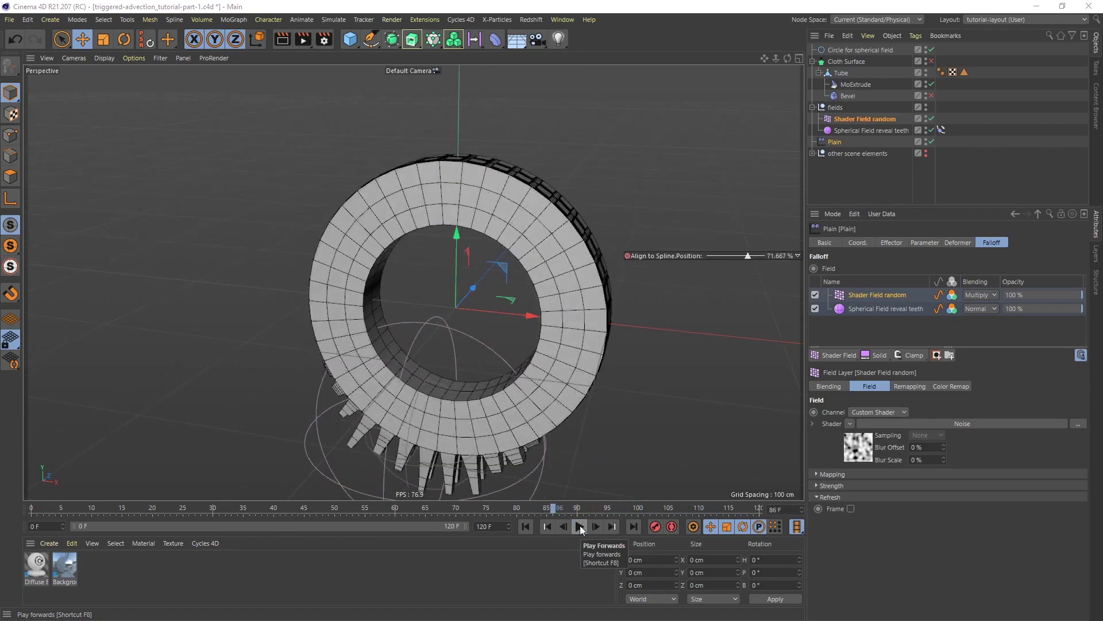